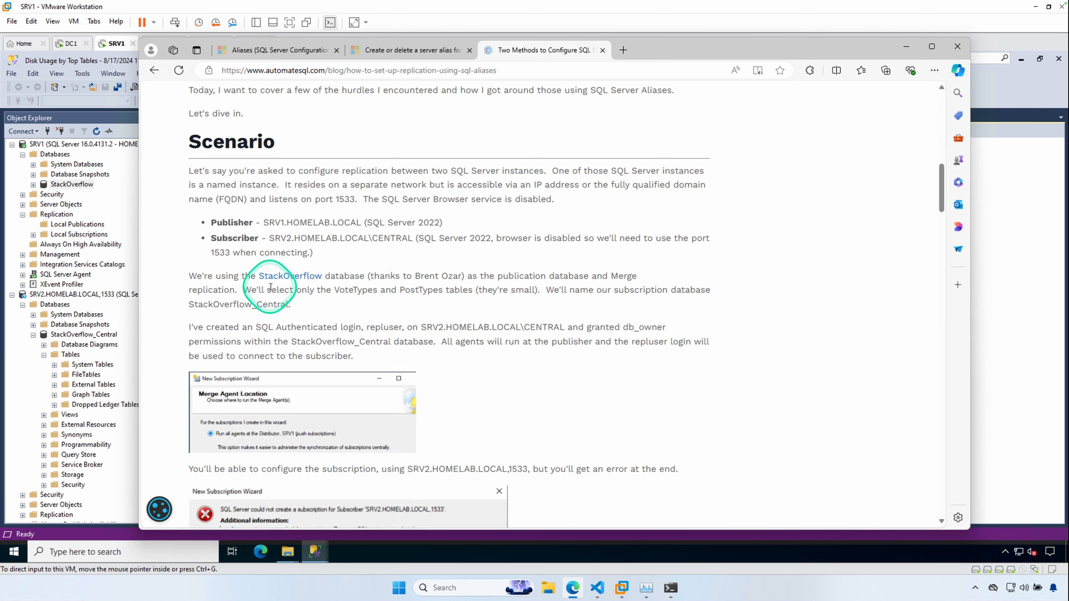
# - Start a new publication under Local Publications and choose the StackOverflow database as the publication database
pyautogui.click(906, 46)
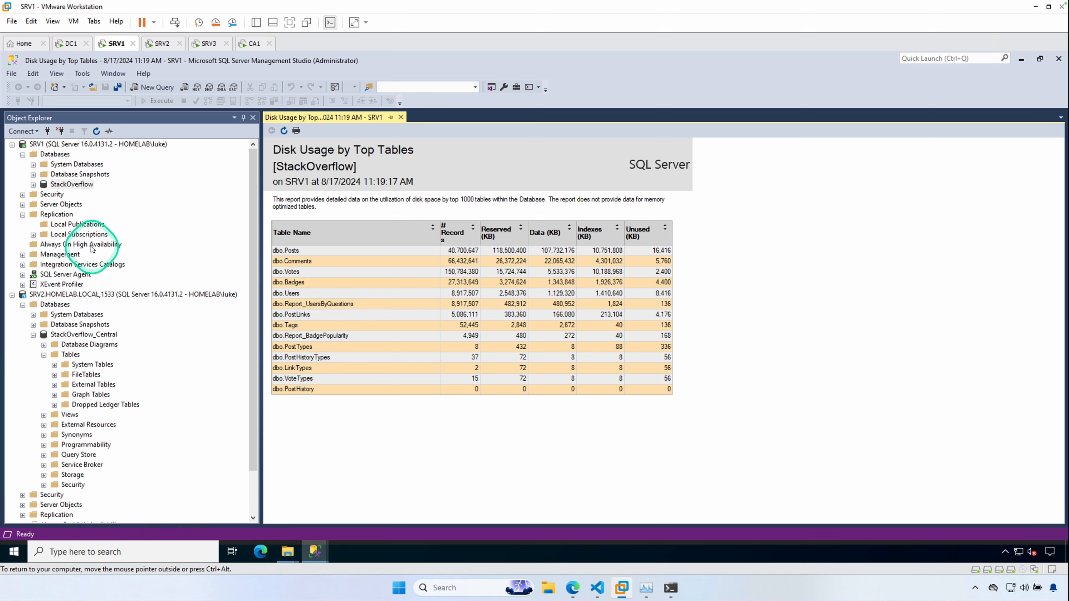
pyautogui.click(78, 225)
pyautogui.rightClick(81, 227)
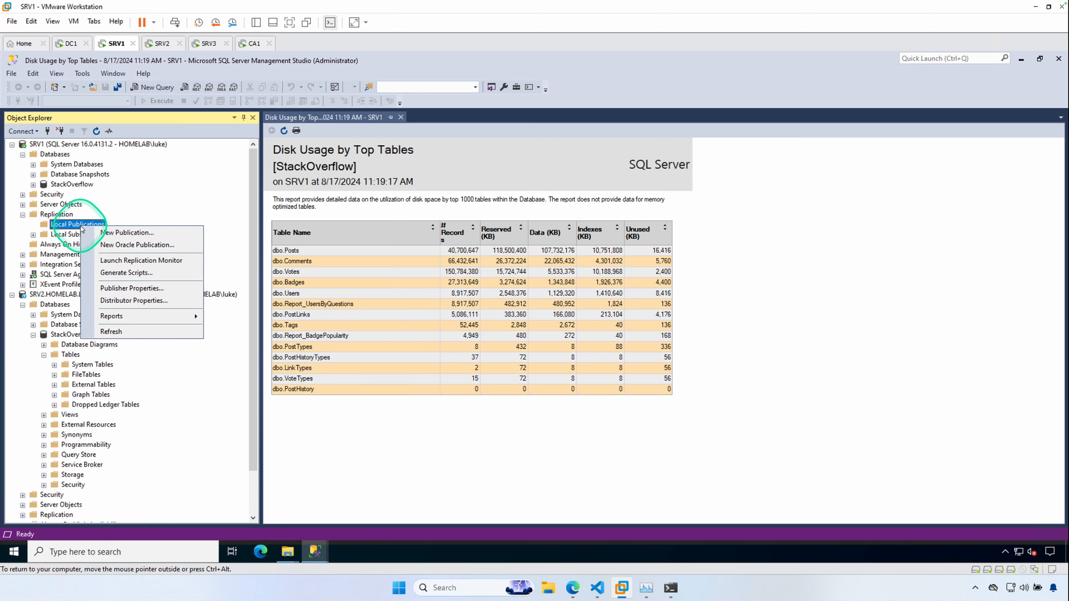
pyautogui.click(112, 232)
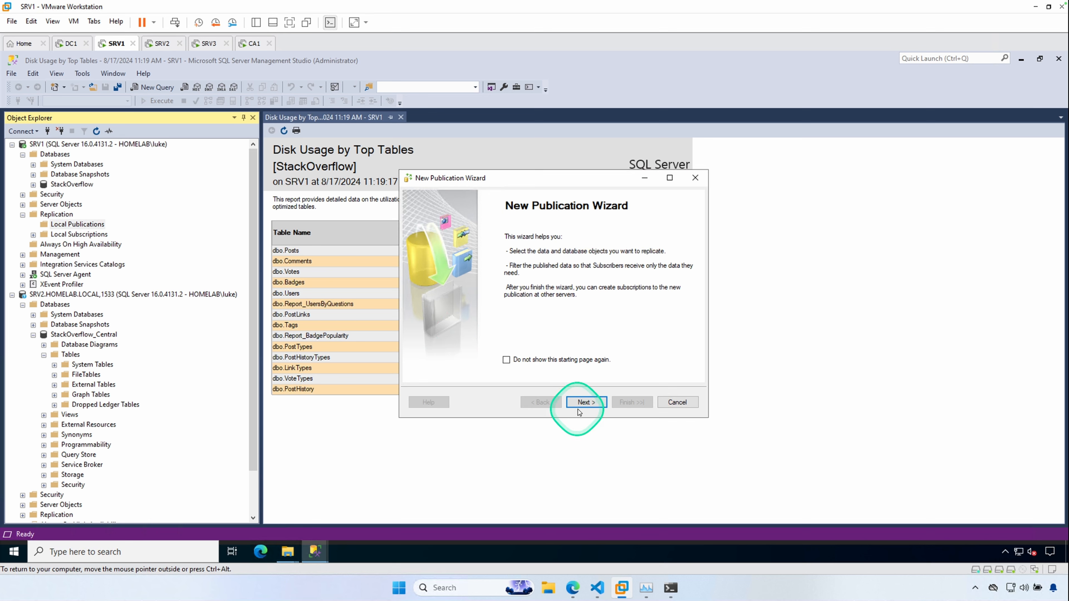
pyautogui.click(585, 402)
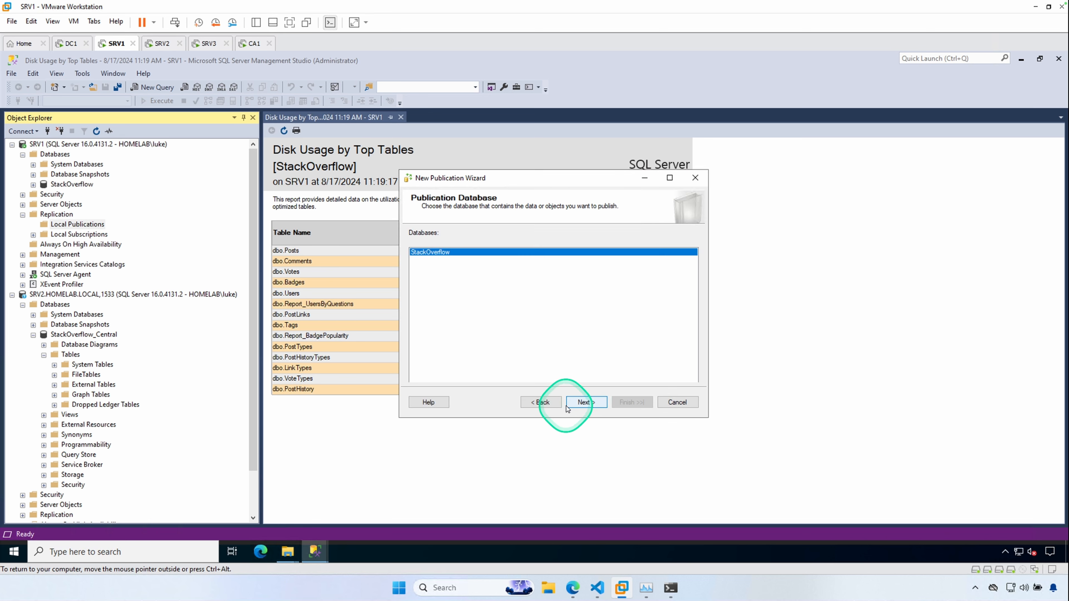
pyautogui.click(589, 403)
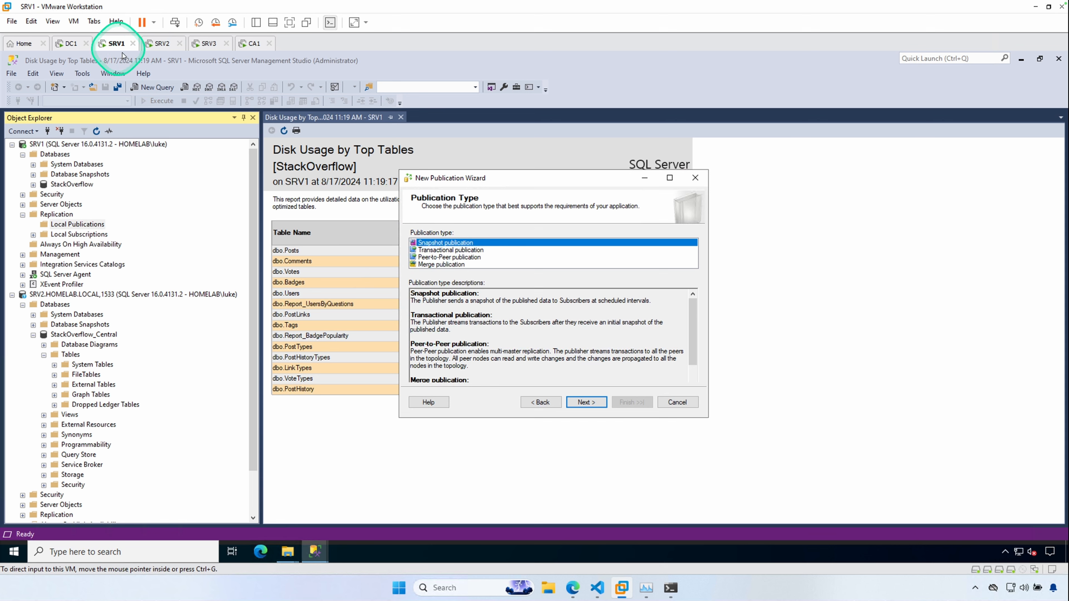
# - Choose Merge publication as the publication type and keep SQL Server 2008 or later as the subscriber type
pyautogui.click(442, 264)
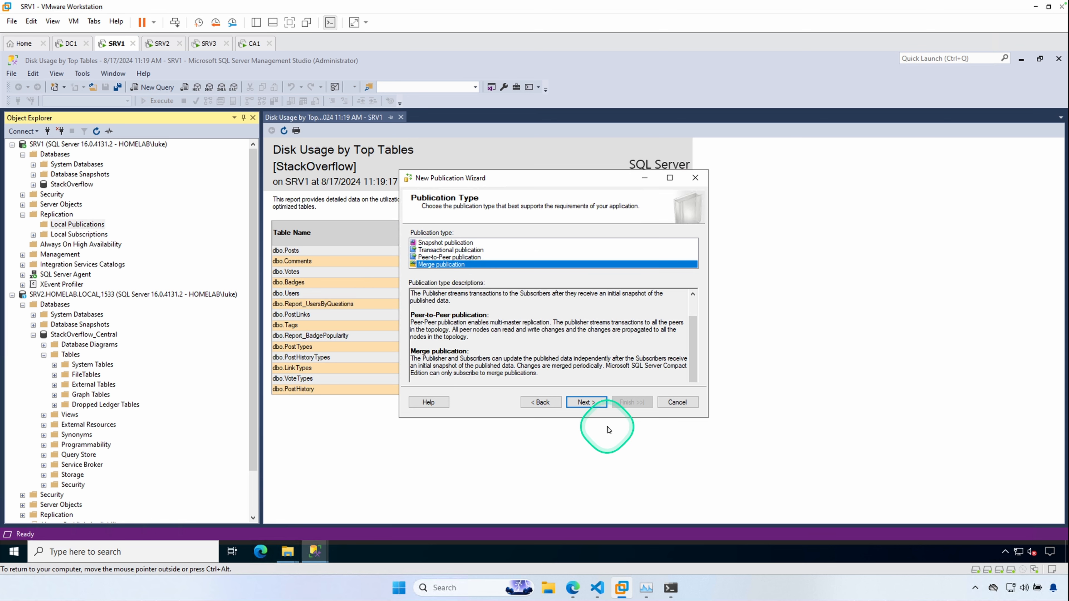
pyautogui.click(589, 403)
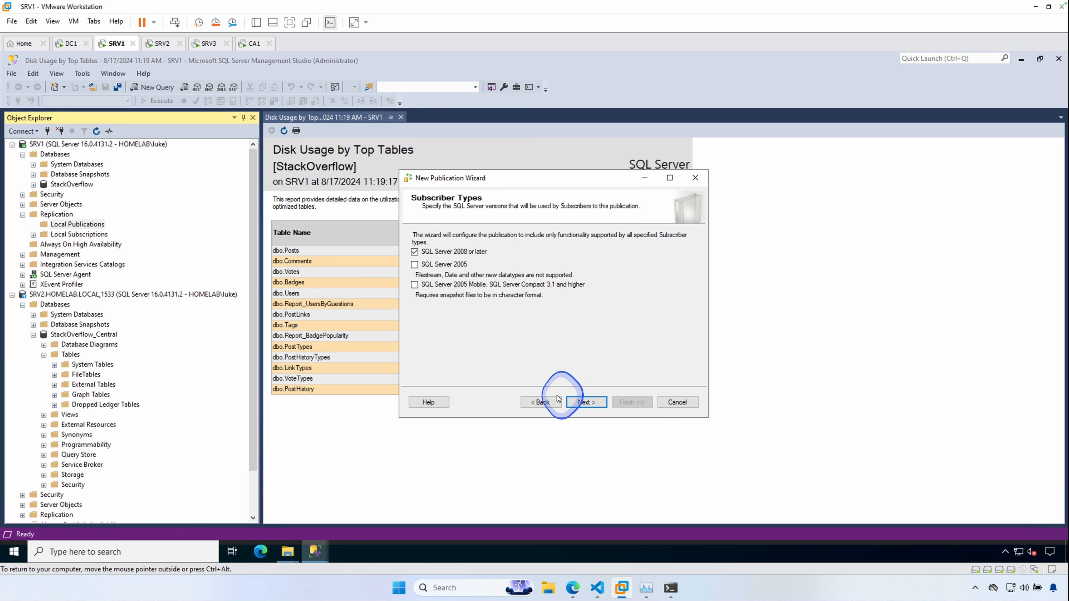
pyautogui.click(544, 403)
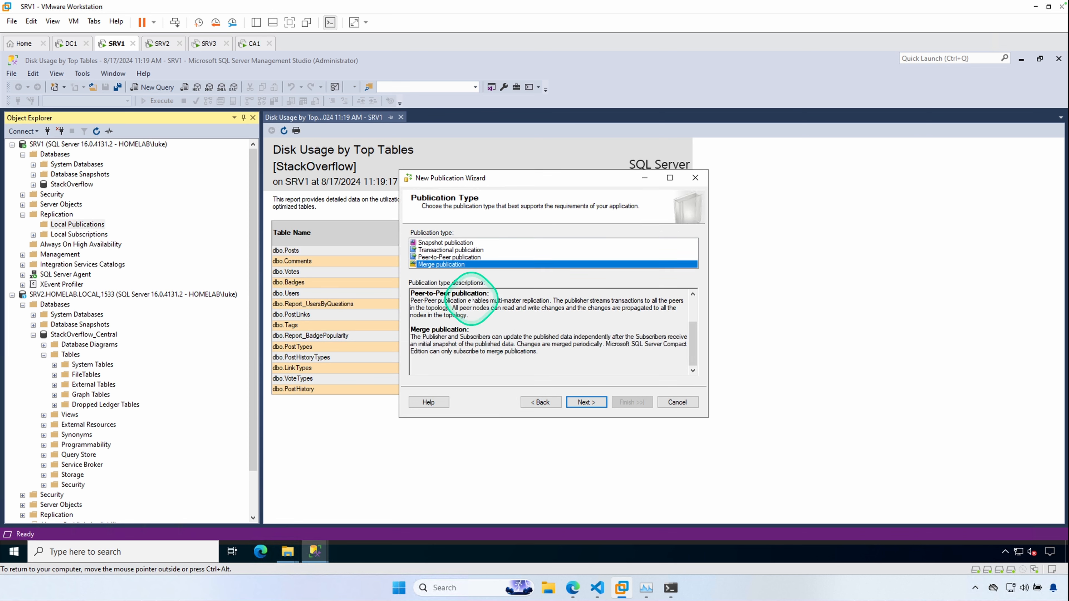
pyautogui.click(582, 403)
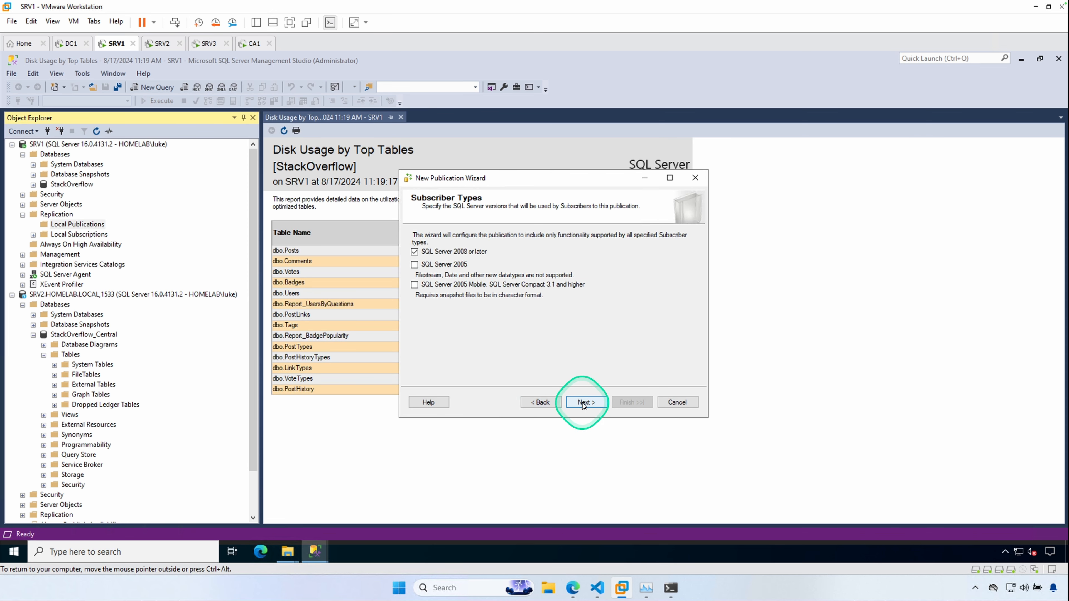
pyautogui.click(583, 403)
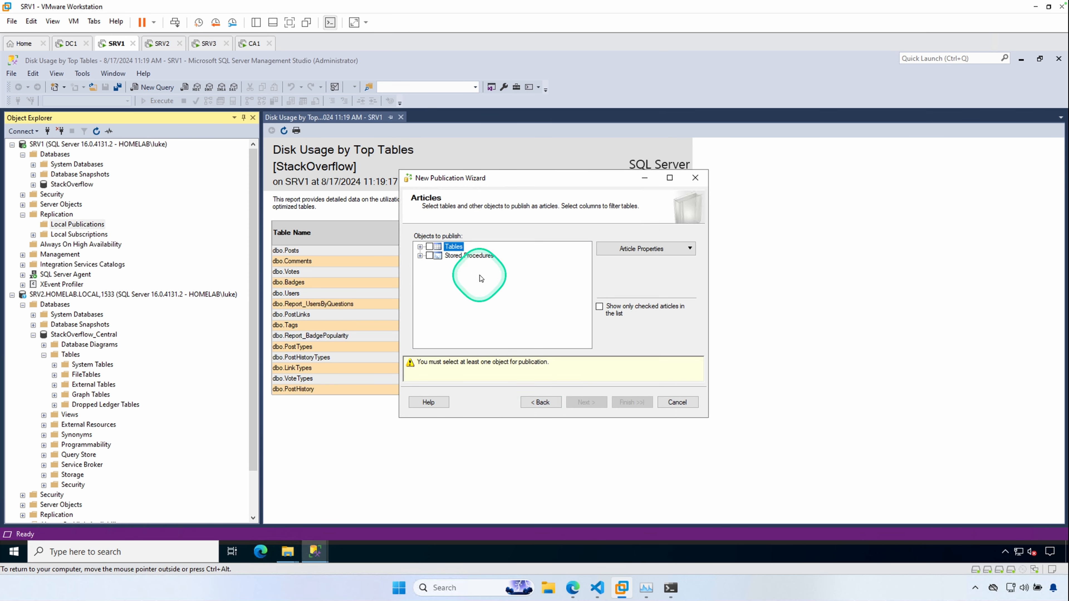
# - Select only the Tags and PostTypes tables as articles and continue without adding row filters
pyautogui.click(420, 247)
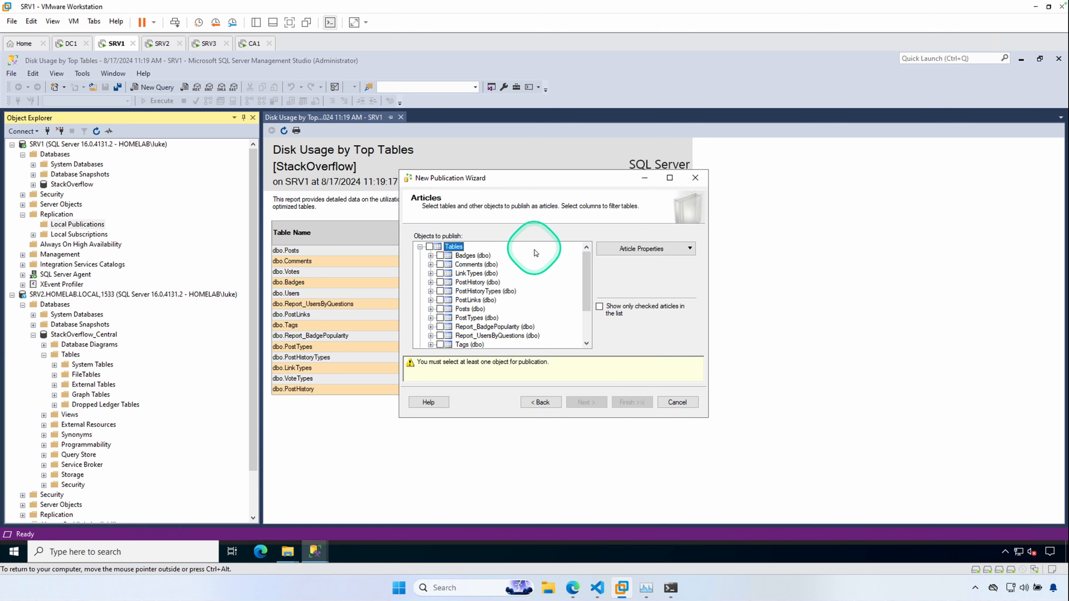
pyautogui.moveTo(605, 178); pyautogui.dragTo(819, 184)
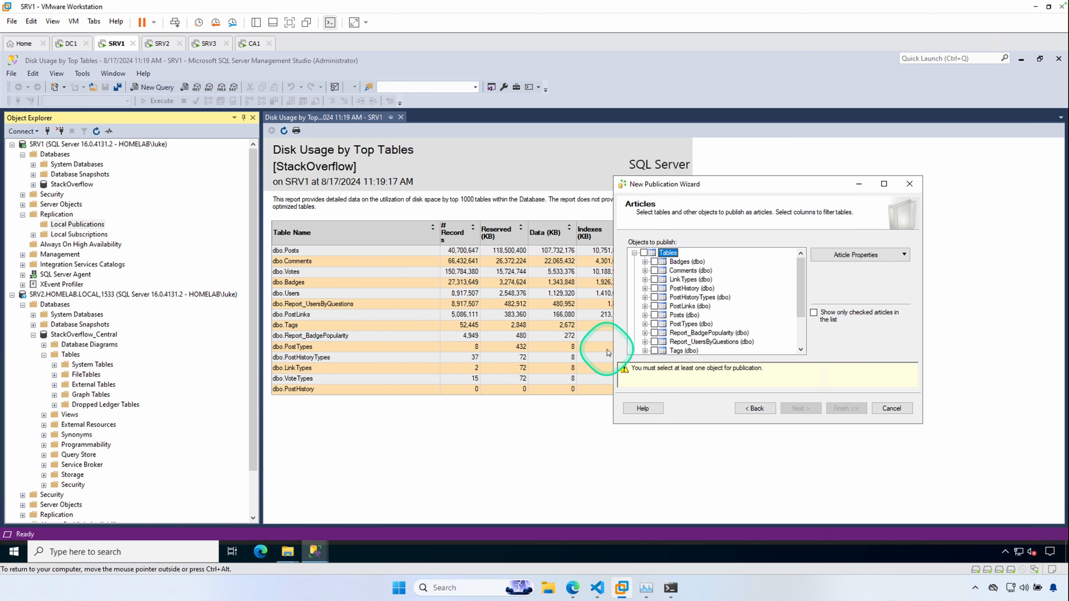
pyautogui.click(654, 350)
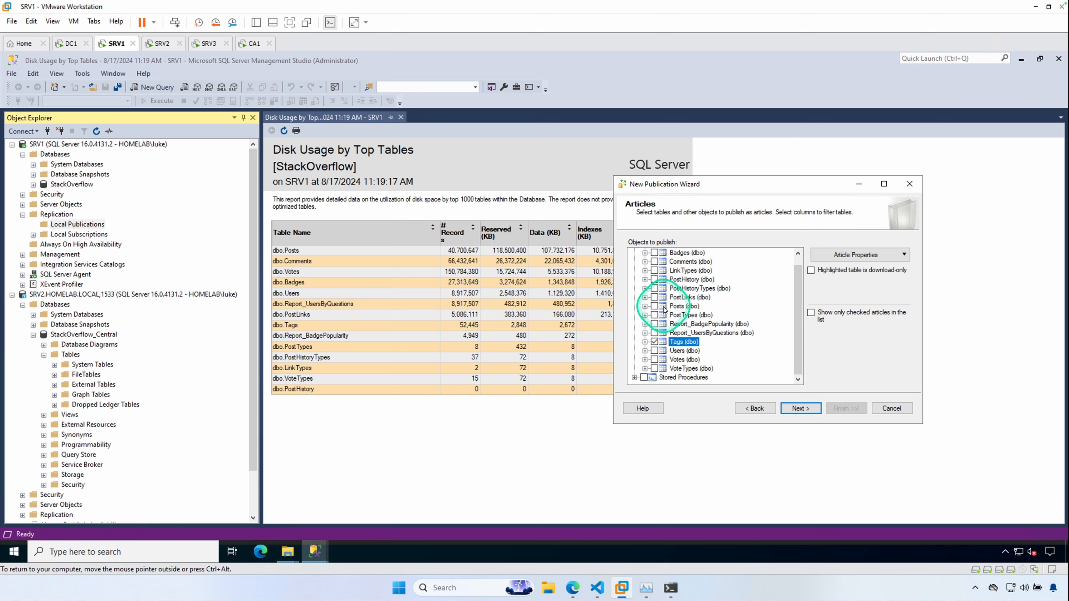
pyautogui.click(655, 315)
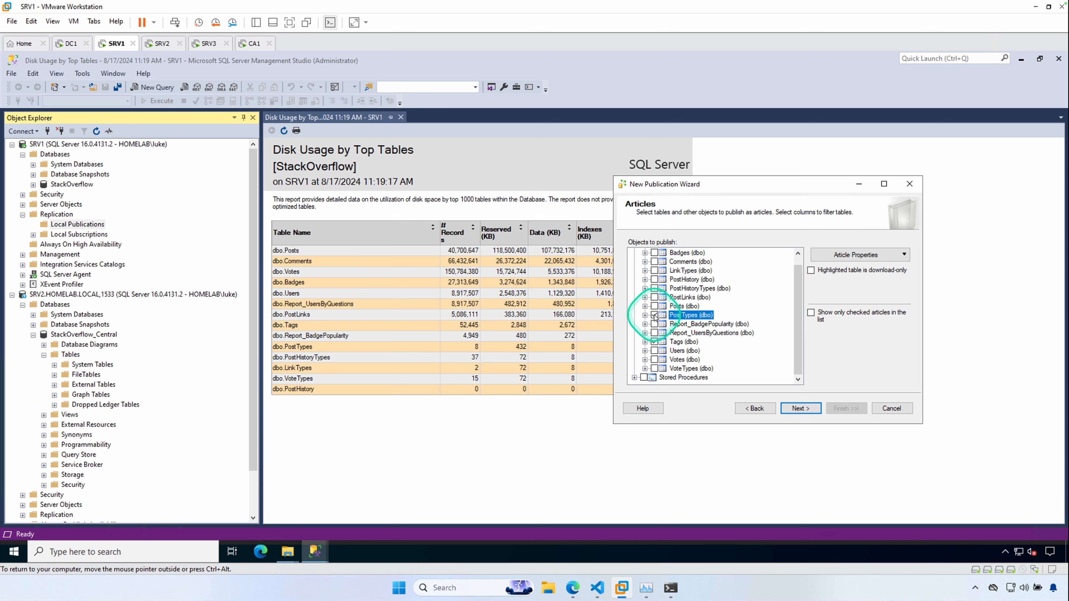
pyautogui.click(801, 408)
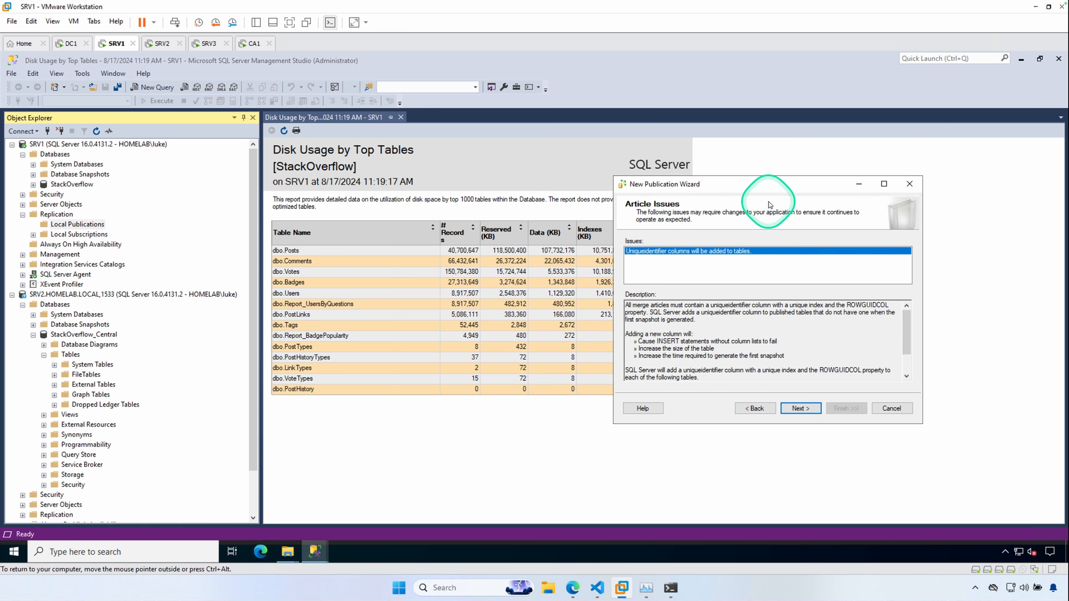
pyautogui.click(800, 408)
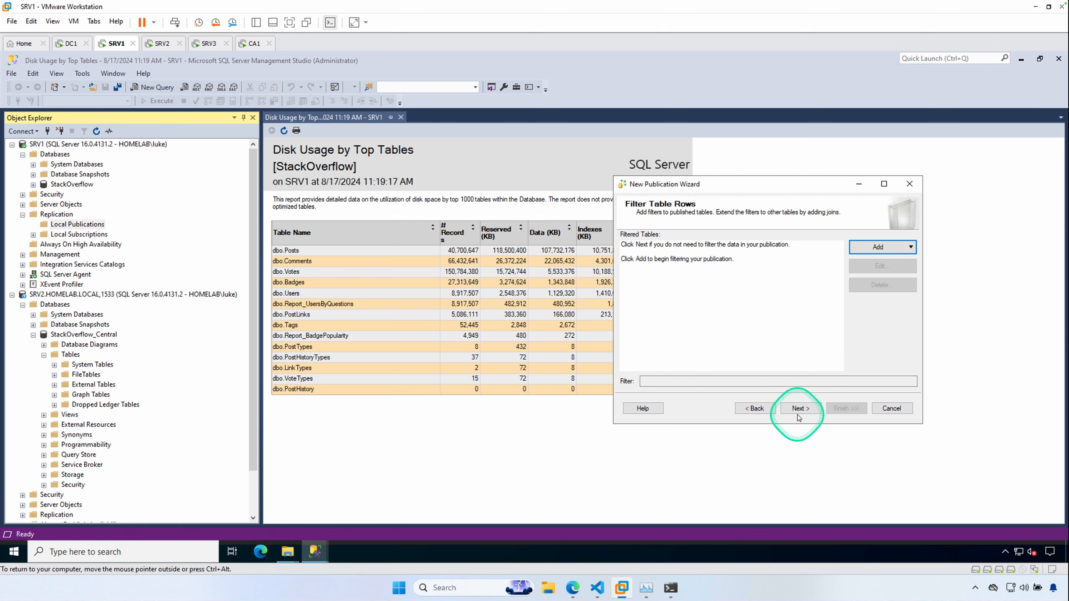
pyautogui.click(799, 408)
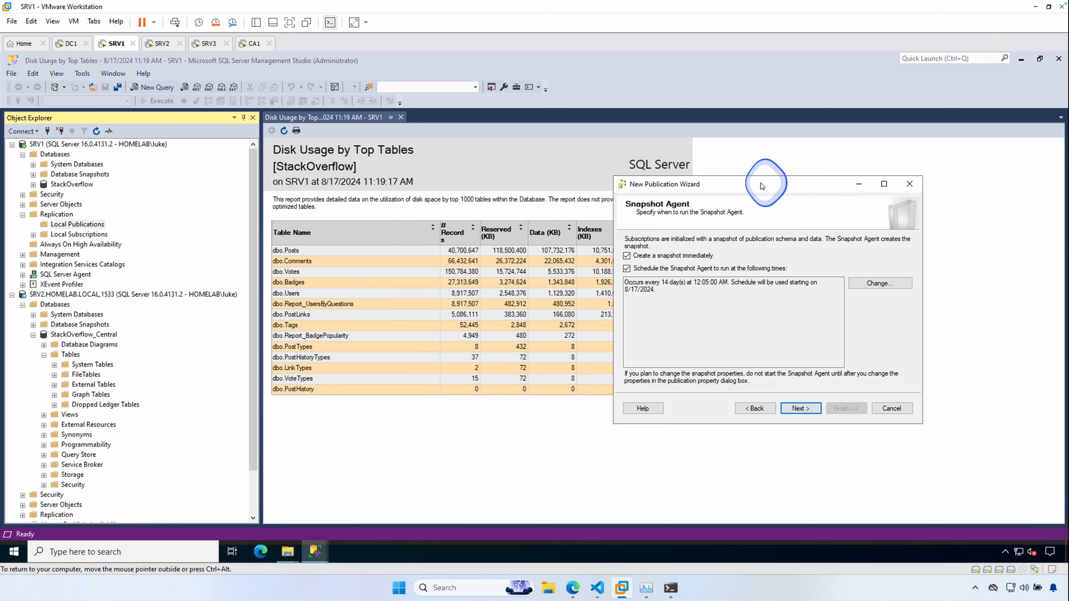
# - Keep the Snapshot Agent schedule and set its security to run under the SQL Server Agent service account
pyautogui.moveTo(764, 182); pyautogui.dragTo(627, 182)
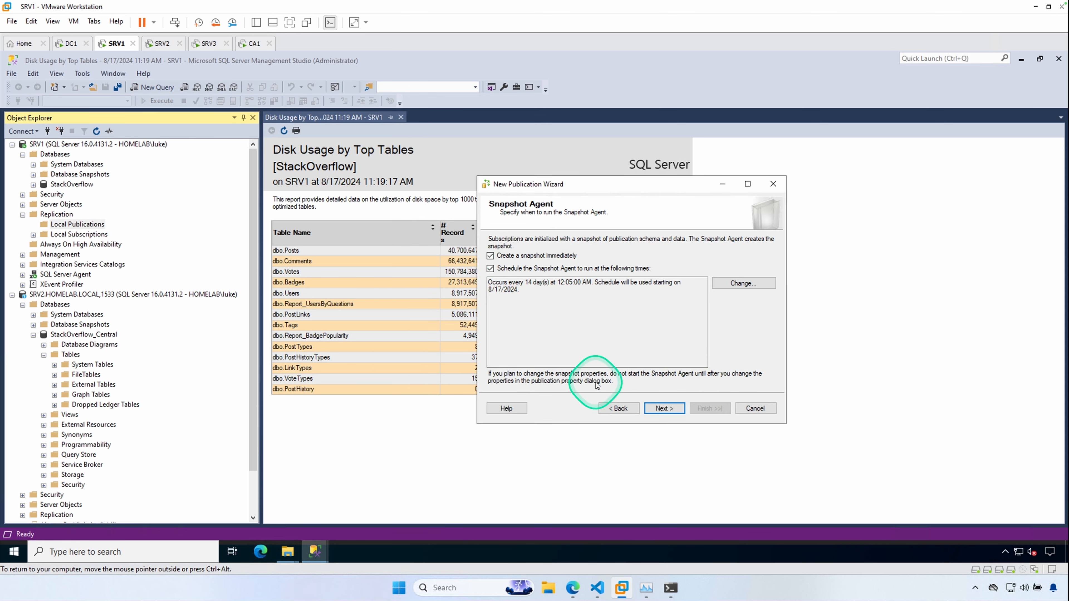
pyautogui.click(660, 406)
pyautogui.click(733, 248)
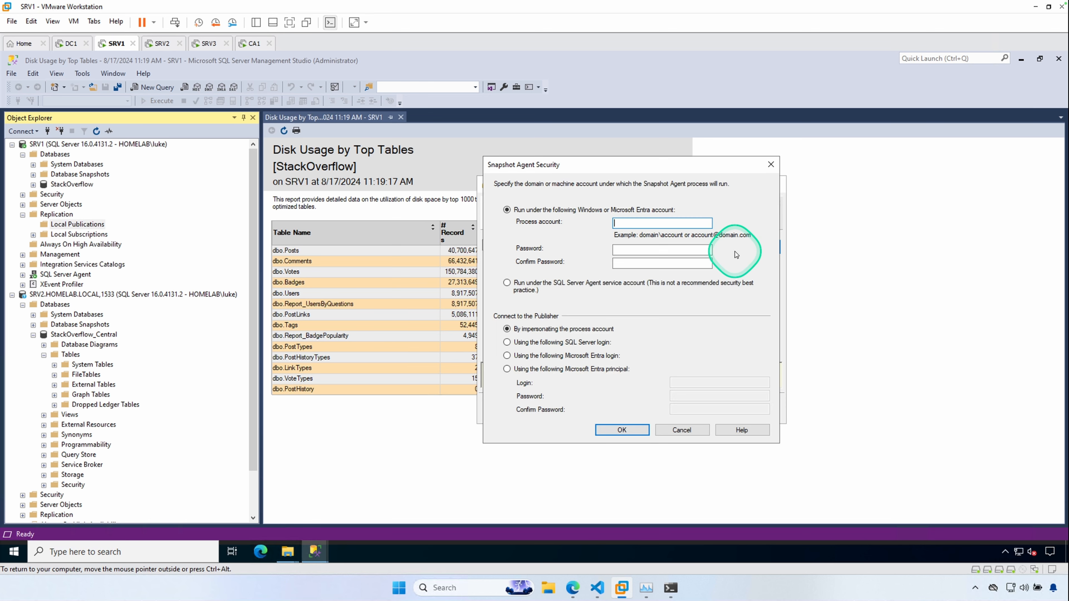
pyautogui.click(511, 284)
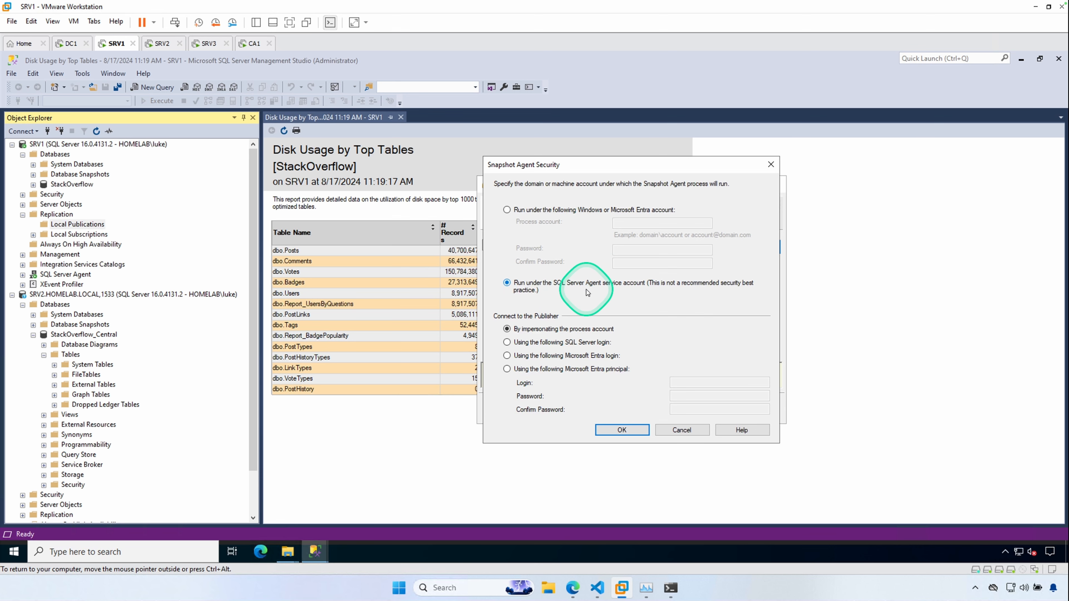
pyautogui.moveTo(645, 163); pyautogui.dragTo(563, 209)
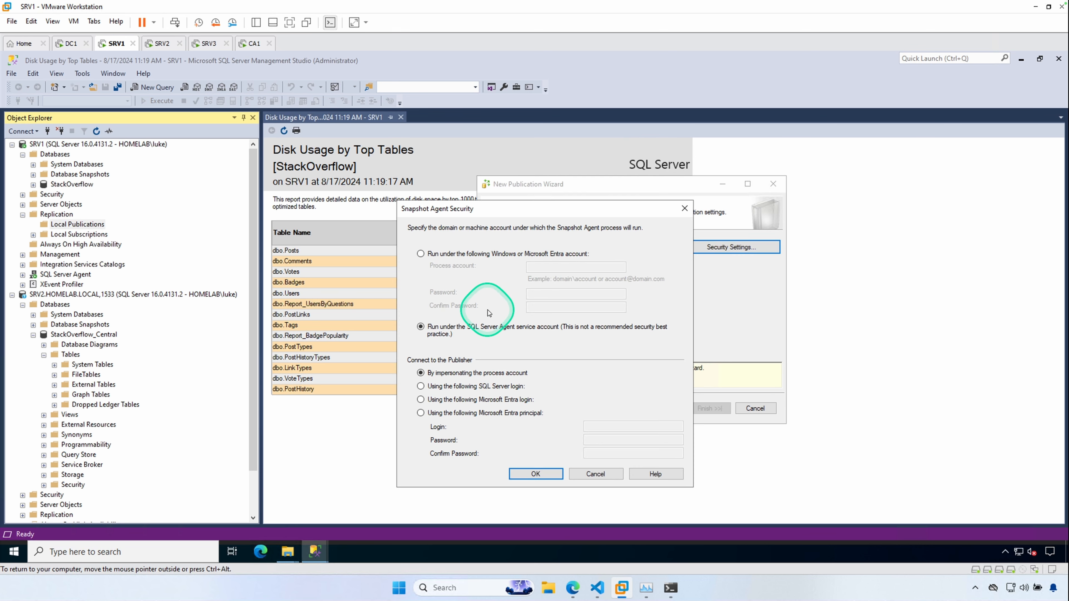
pyautogui.click(558, 475)
pyautogui.click(669, 408)
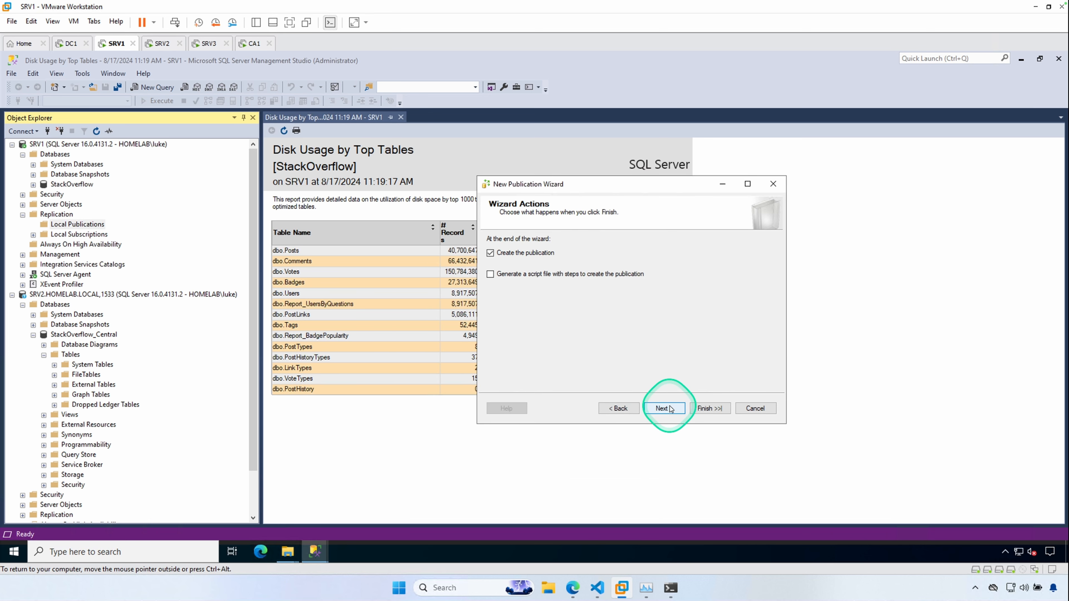
# - Name the publication StackOverflow_Merge, finish the wizard, and close it
pyautogui.click(664, 408)
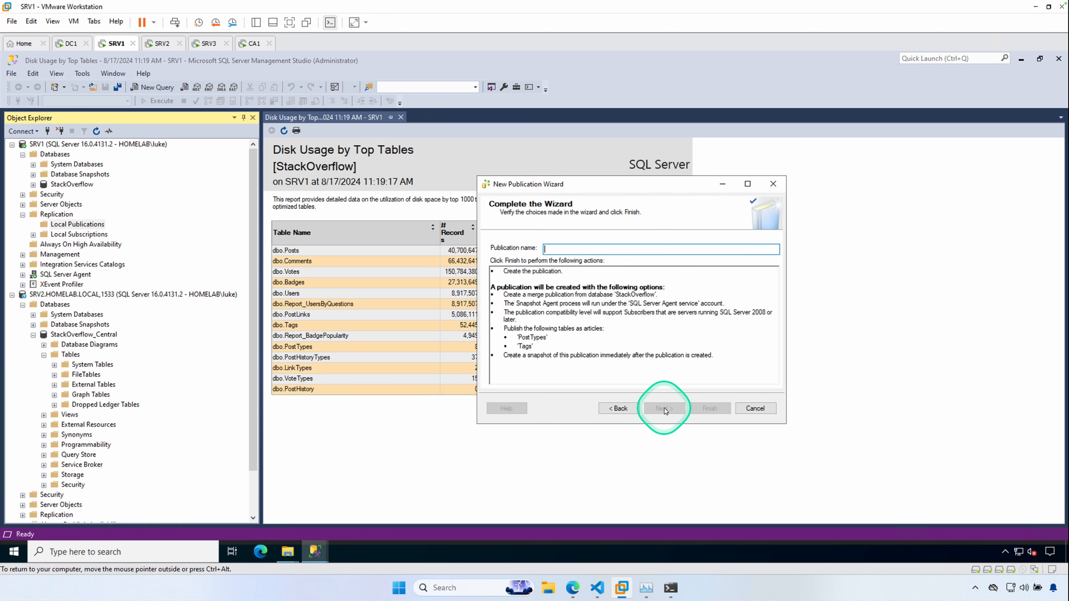
pyautogui.click(593, 277)
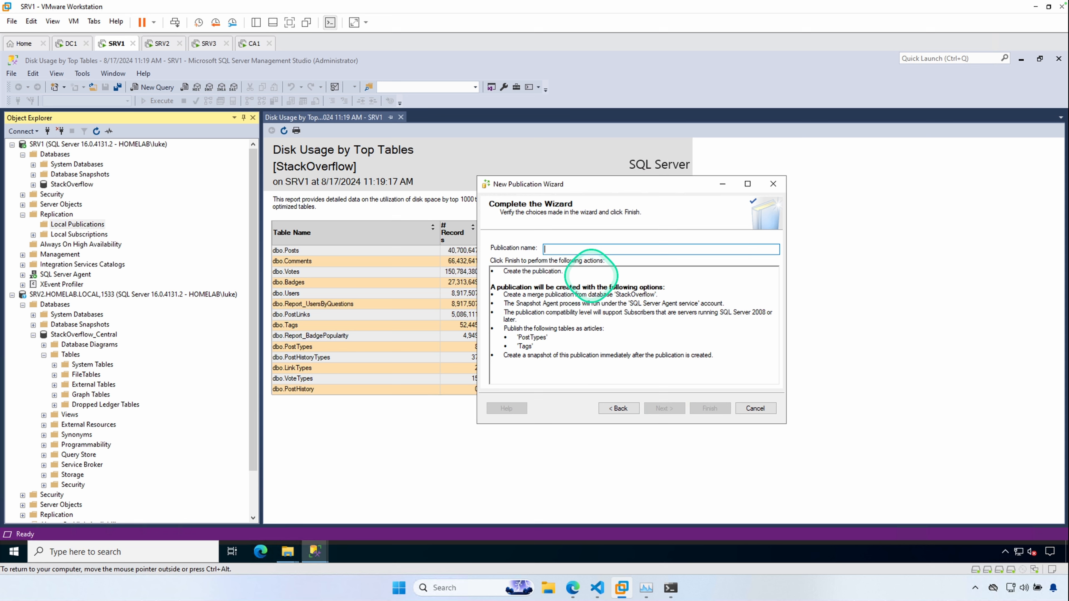
pyautogui.write('Stack')
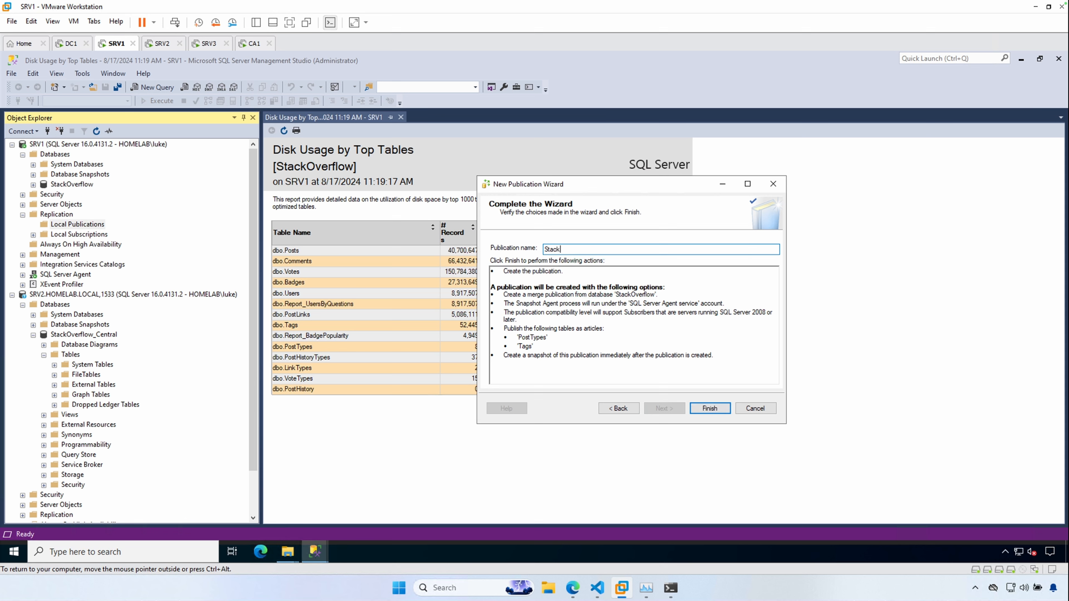
pyautogui.write('Overflow_Merge')
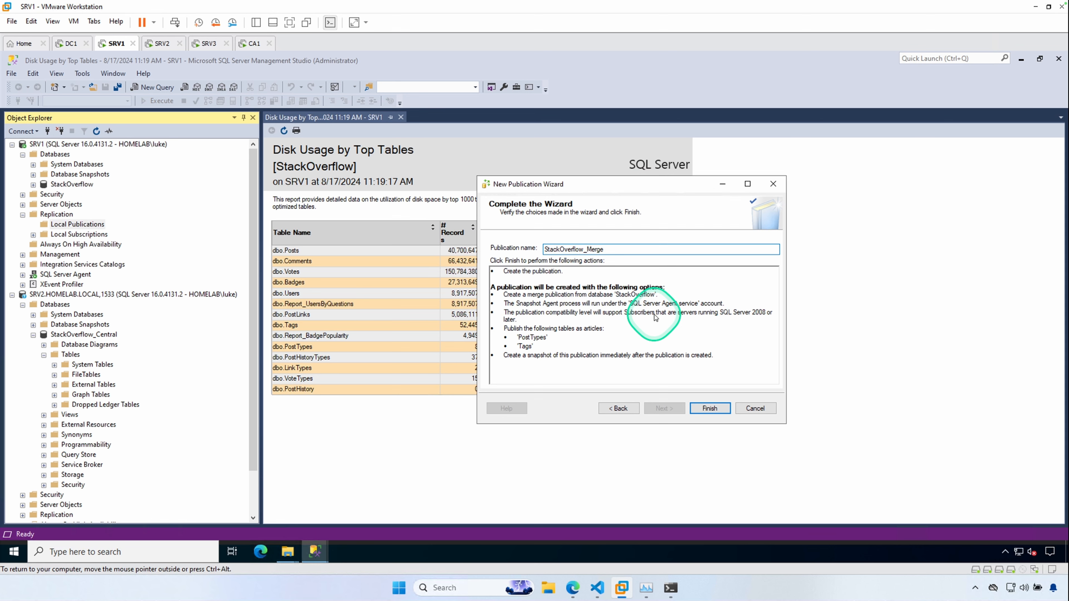
pyautogui.click(710, 408)
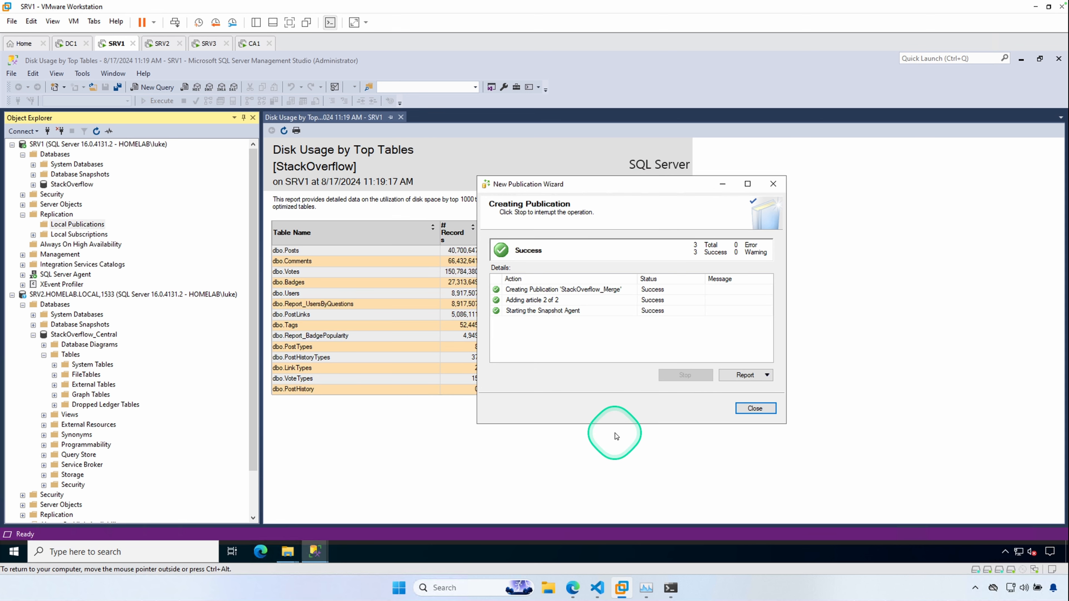
pyautogui.click(758, 409)
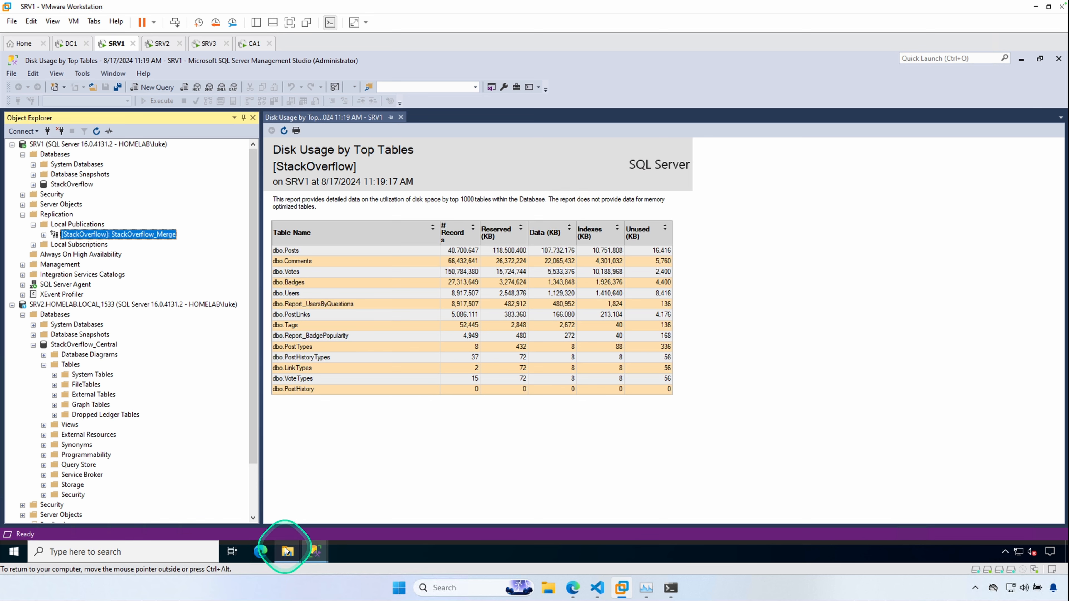
# - Browse the repldata\unc snapshot folder for the StackOverflow_Merge publication to inspect the generated snapshot files, then close it
pyautogui.moveTo(287, 553)
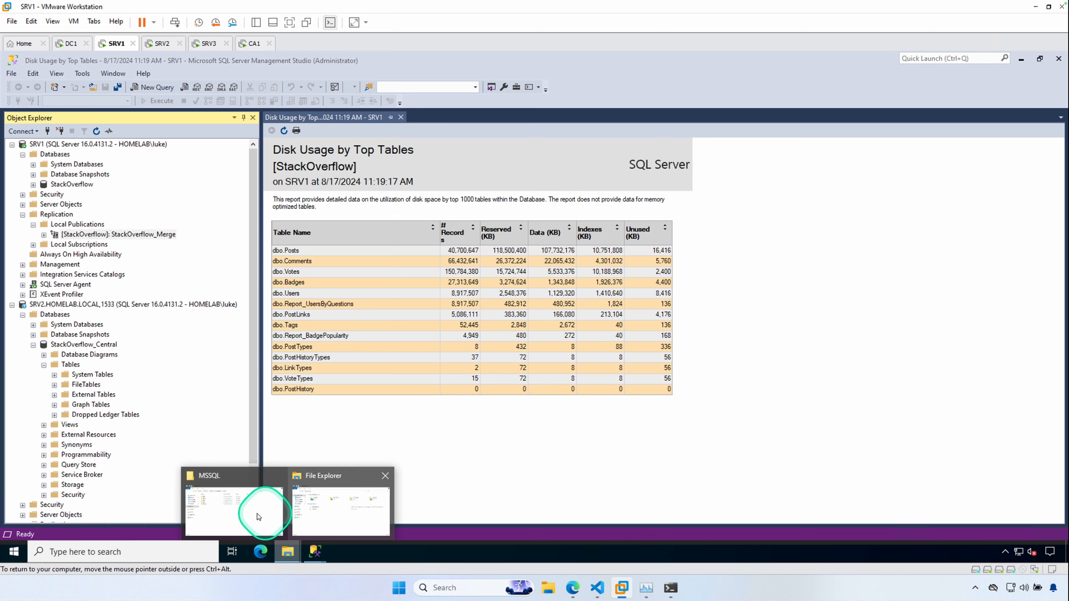
pyautogui.click(240, 514)
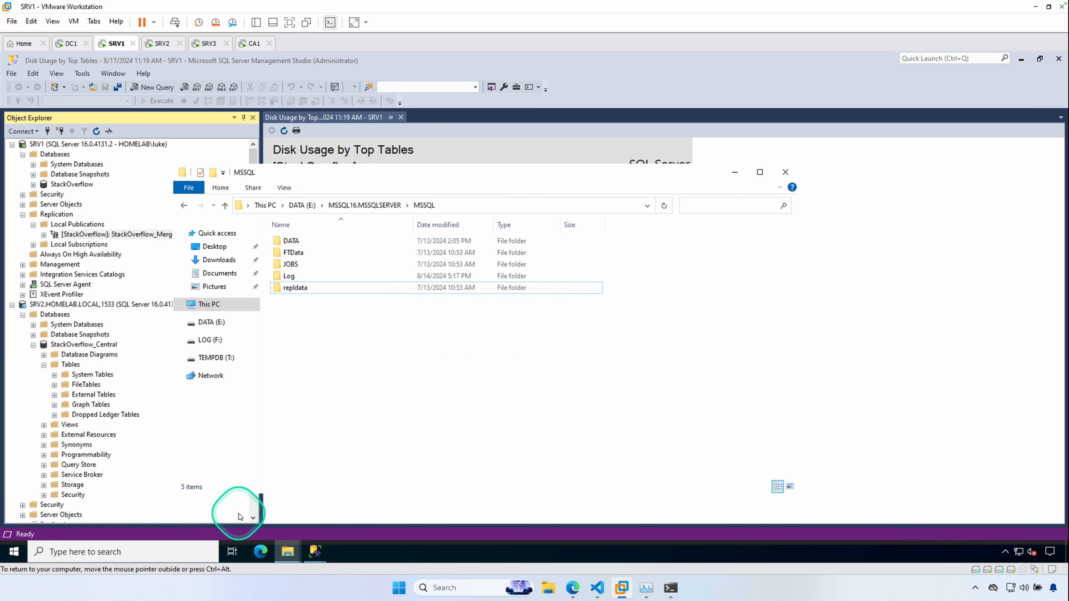
pyautogui.doubleClick(296, 287)
pyautogui.doubleClick(287, 241)
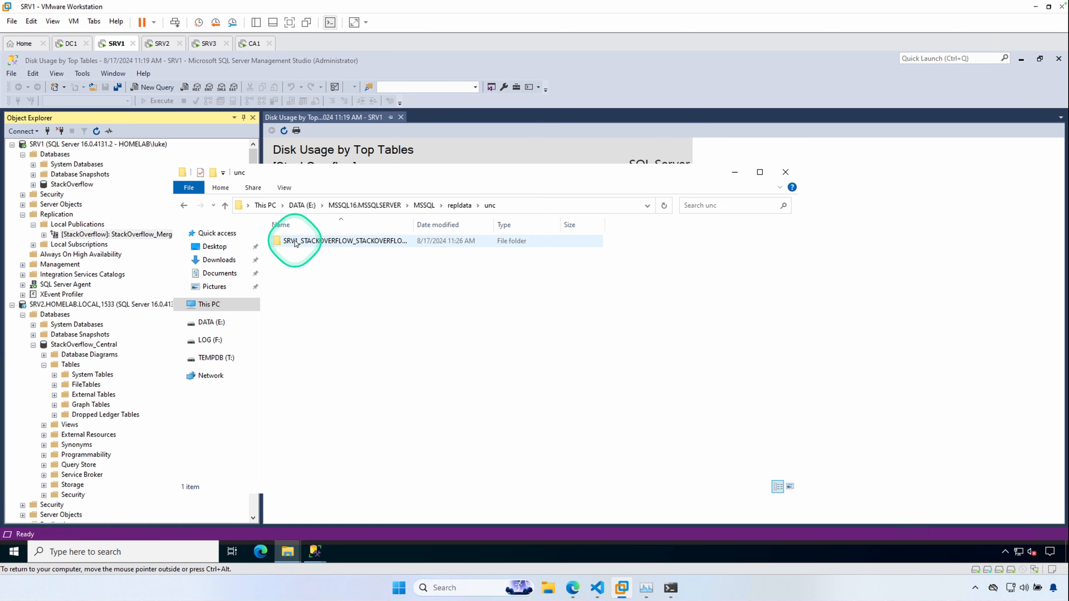
pyautogui.doubleClick(324, 240)
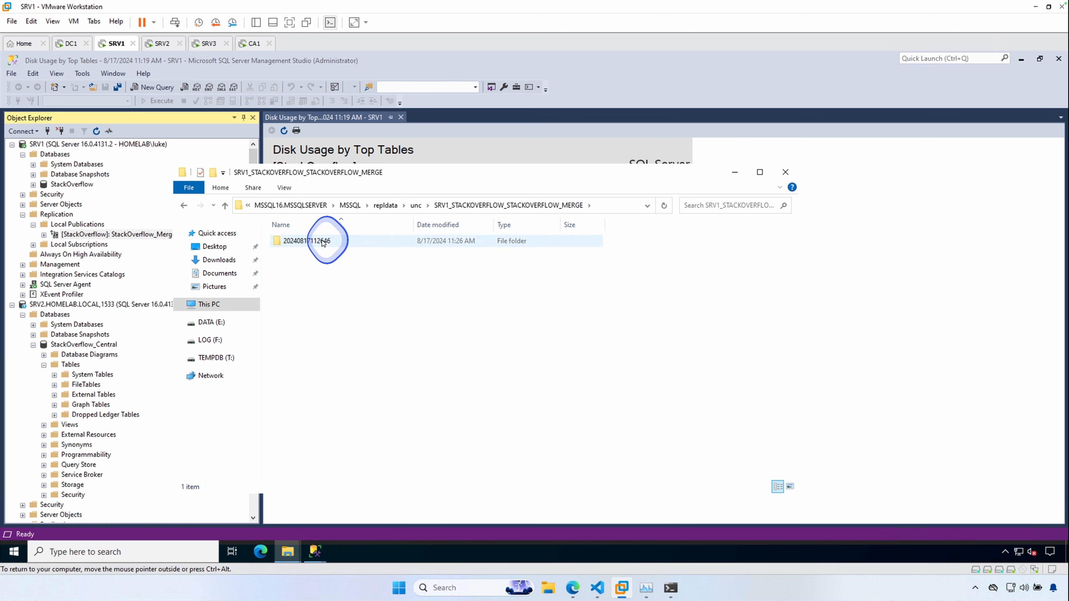
pyautogui.click(322, 242)
pyautogui.doubleClick(322, 242)
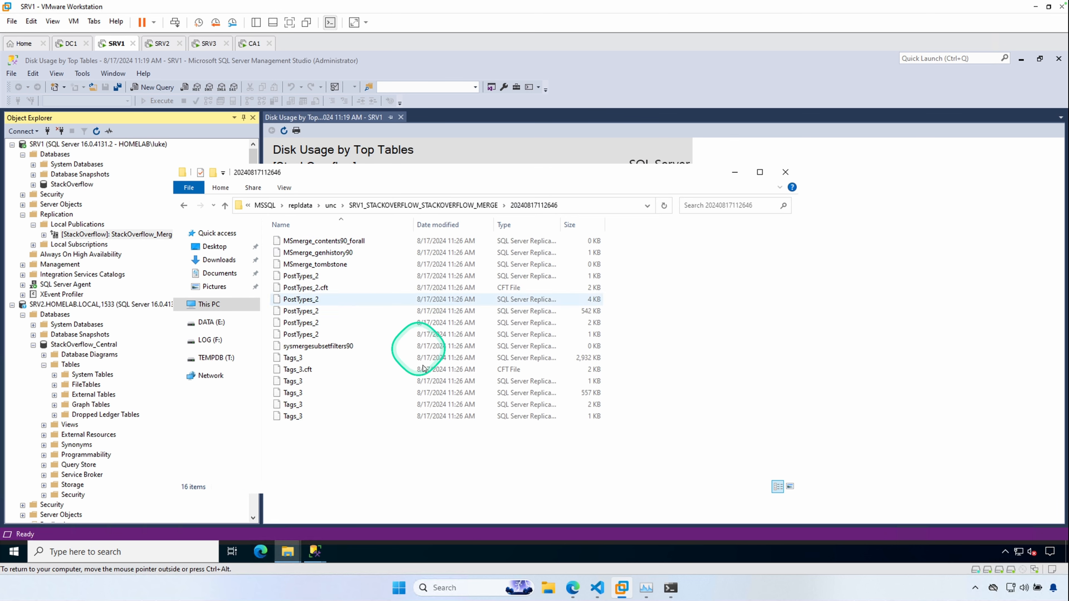
pyautogui.click(736, 173)
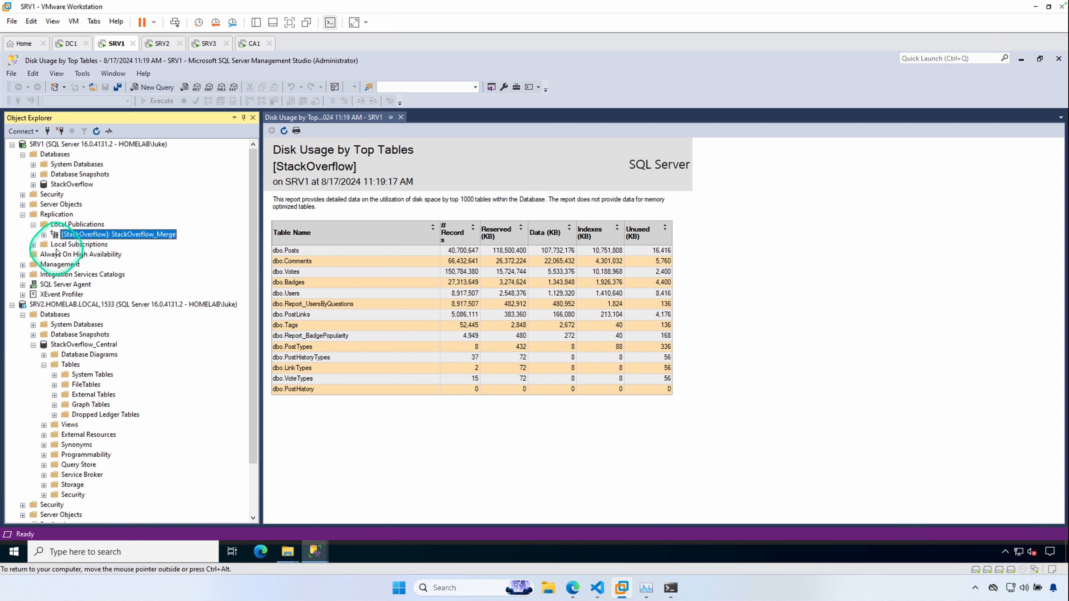
# - Open the Replication Monitor and check the agents of the StackOverflow_Merge publication, then close it
pyautogui.rightClick(72, 225)
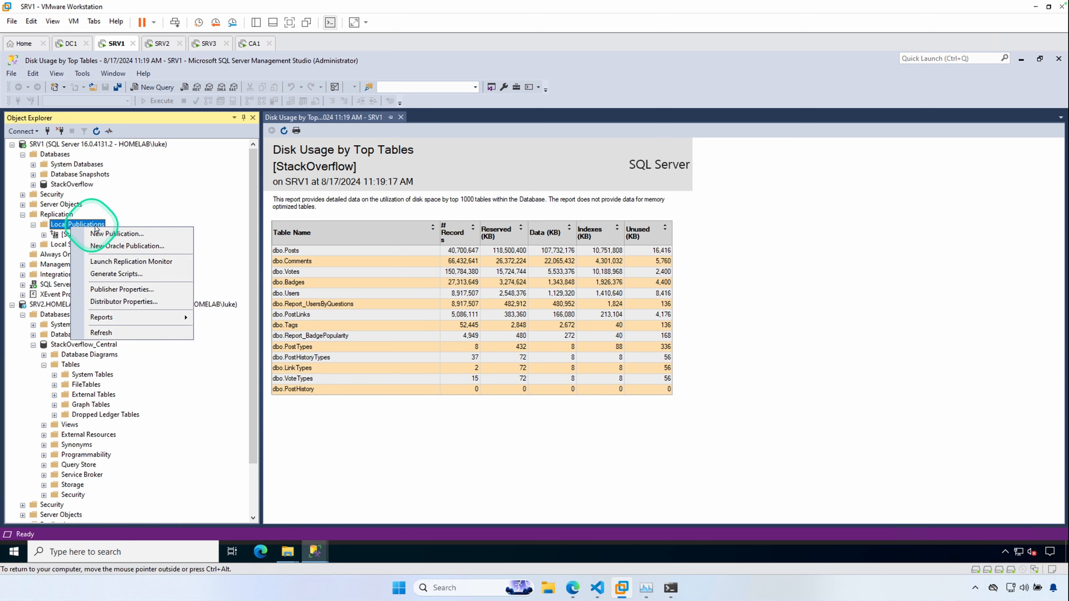
pyautogui.click(135, 261)
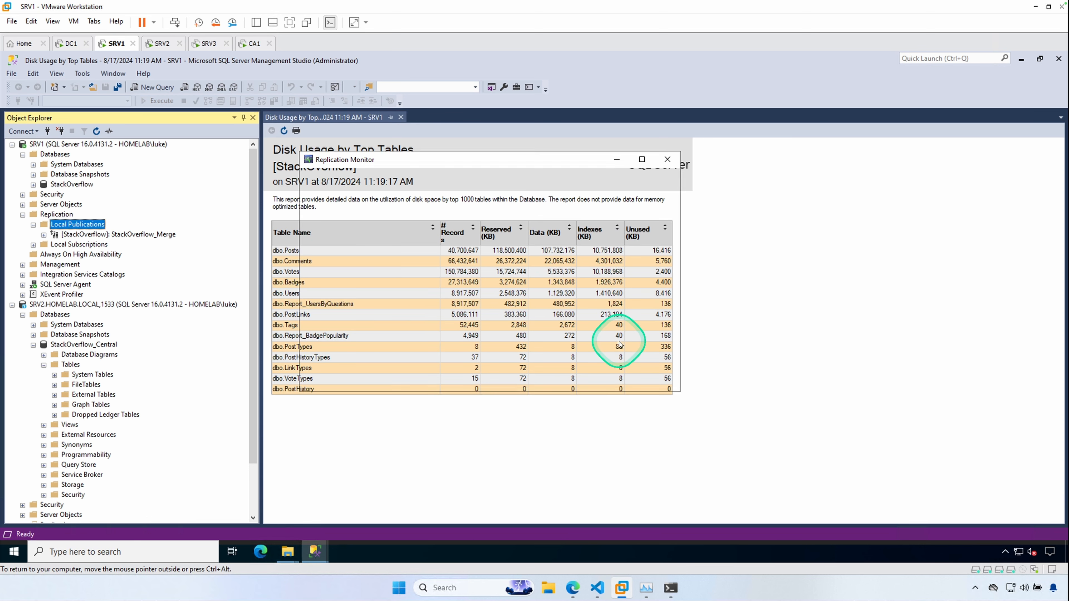
pyautogui.click(327, 203)
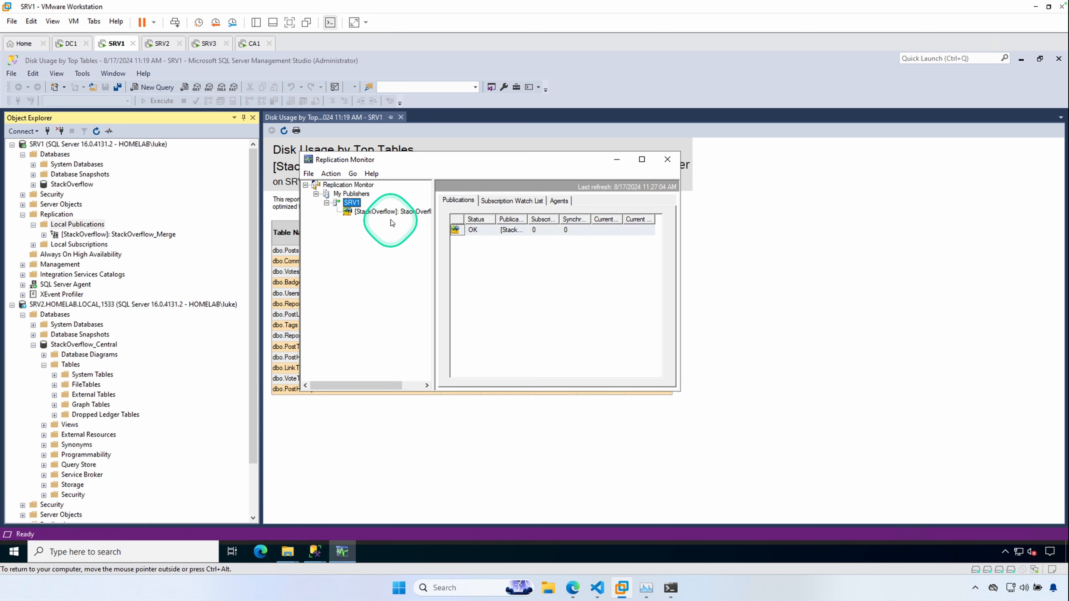
pyautogui.click(378, 212)
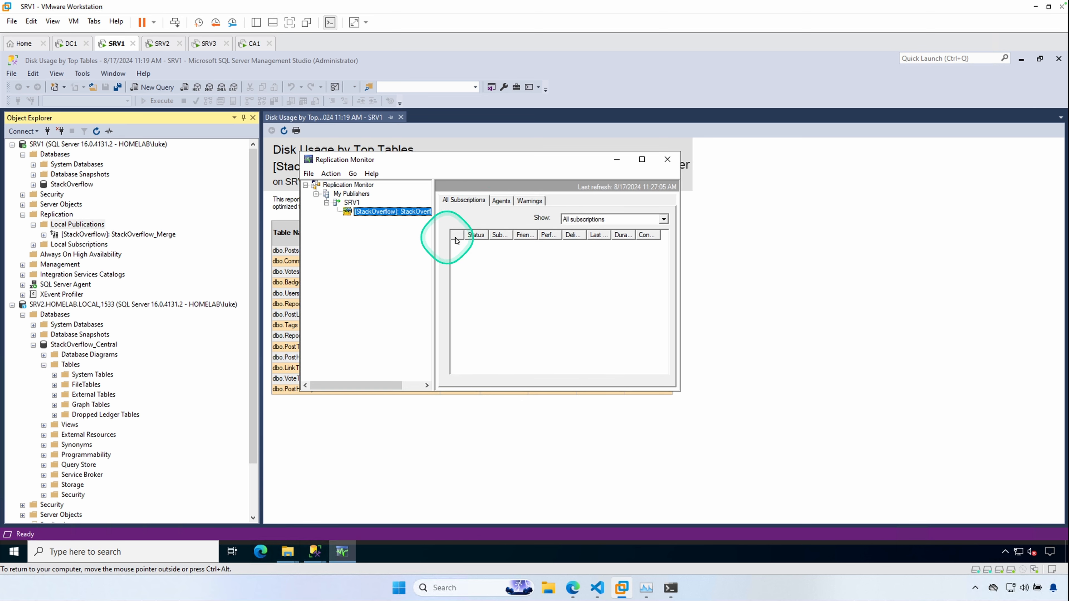
pyautogui.click(501, 201)
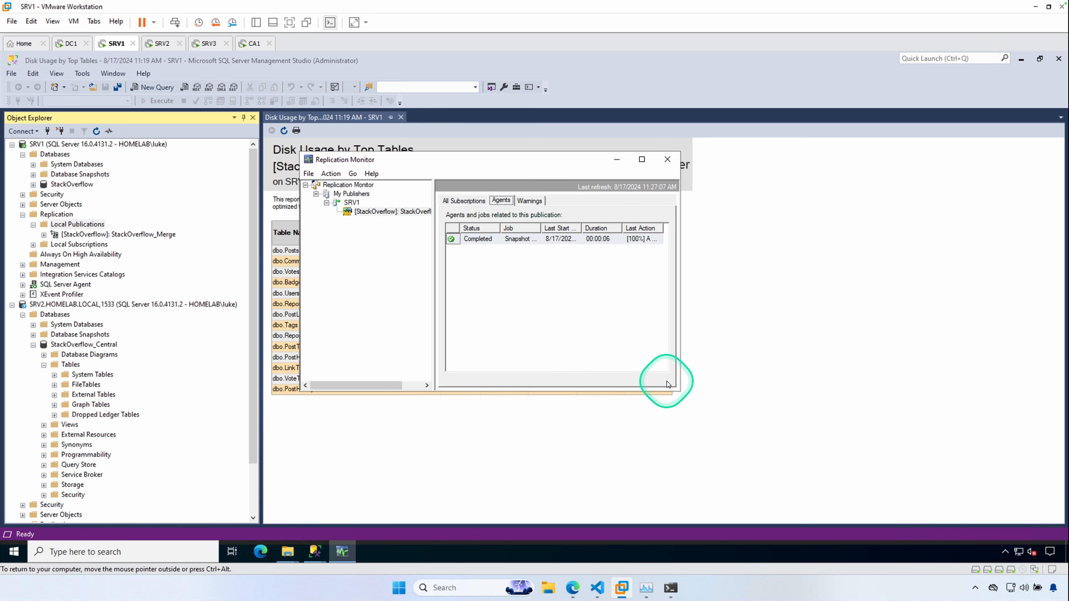
pyautogui.click(618, 160)
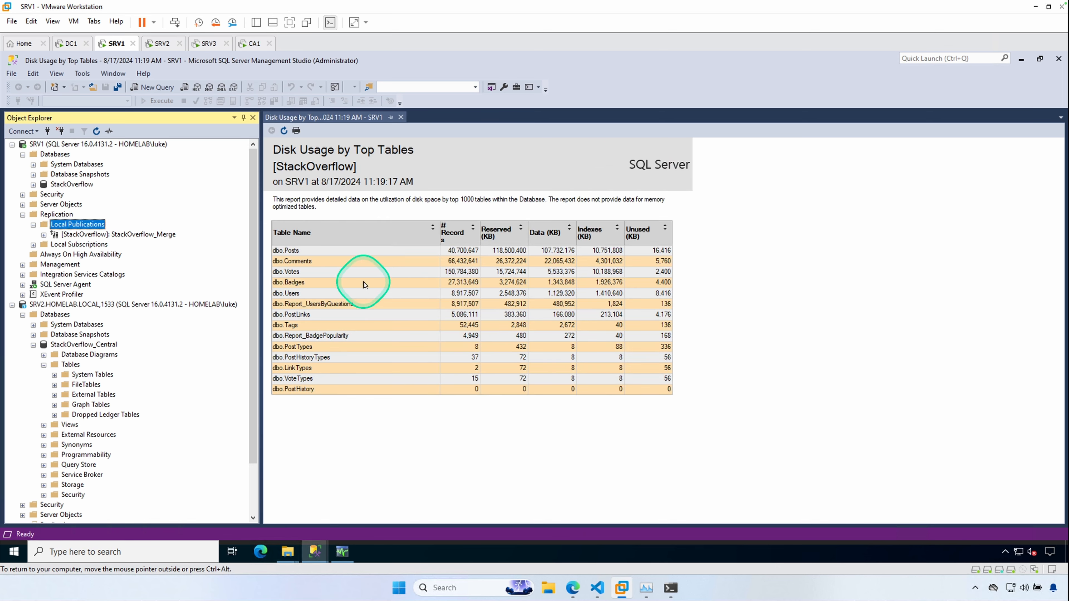
# - Start the New Subscription Wizard for StackOverflow_Merge and keep all Merge Agents running at the Distributor as push subscriptions
pyautogui.click(114, 235)
pyautogui.rightClick(113, 235)
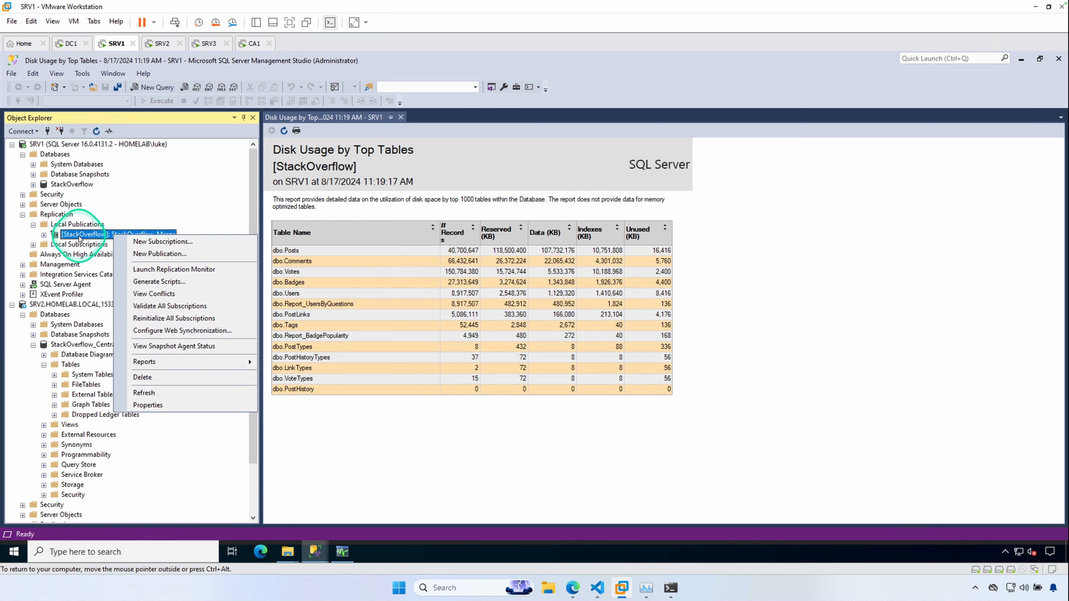
pyautogui.click(170, 243)
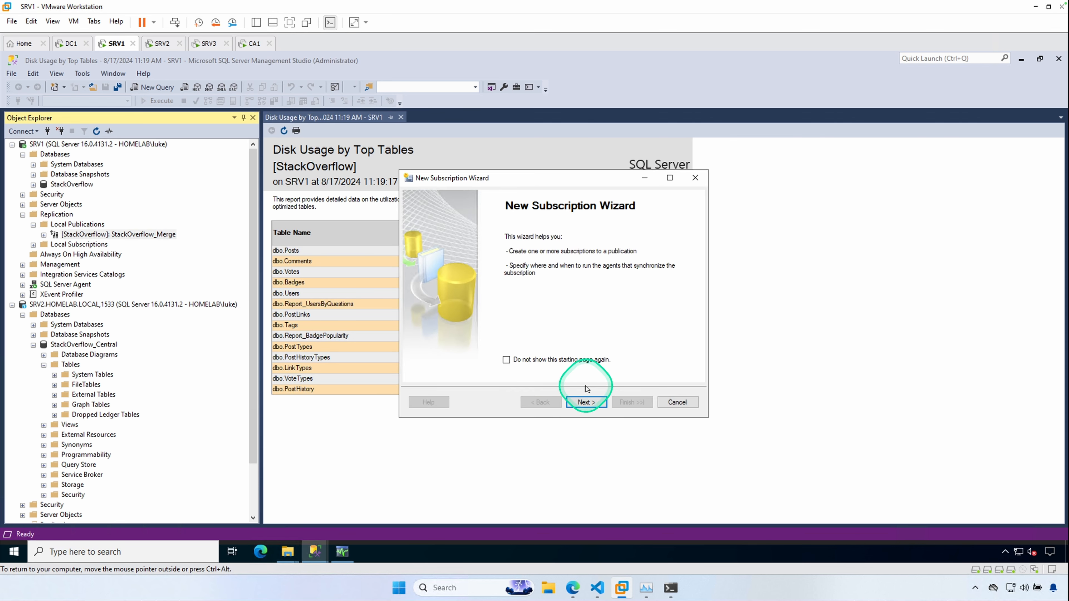
pyautogui.click(595, 403)
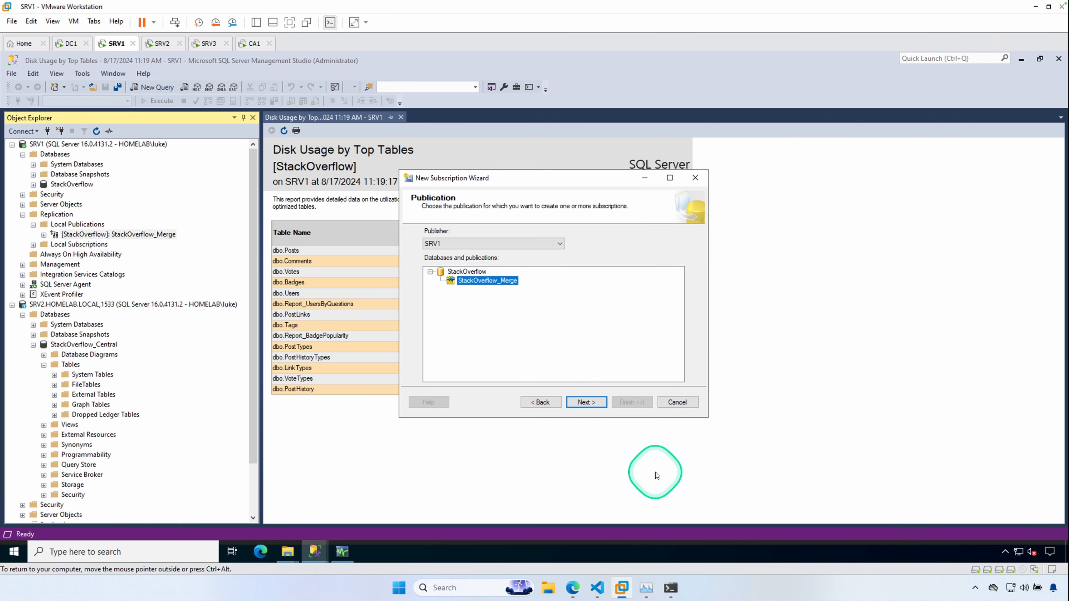
pyautogui.click(585, 399)
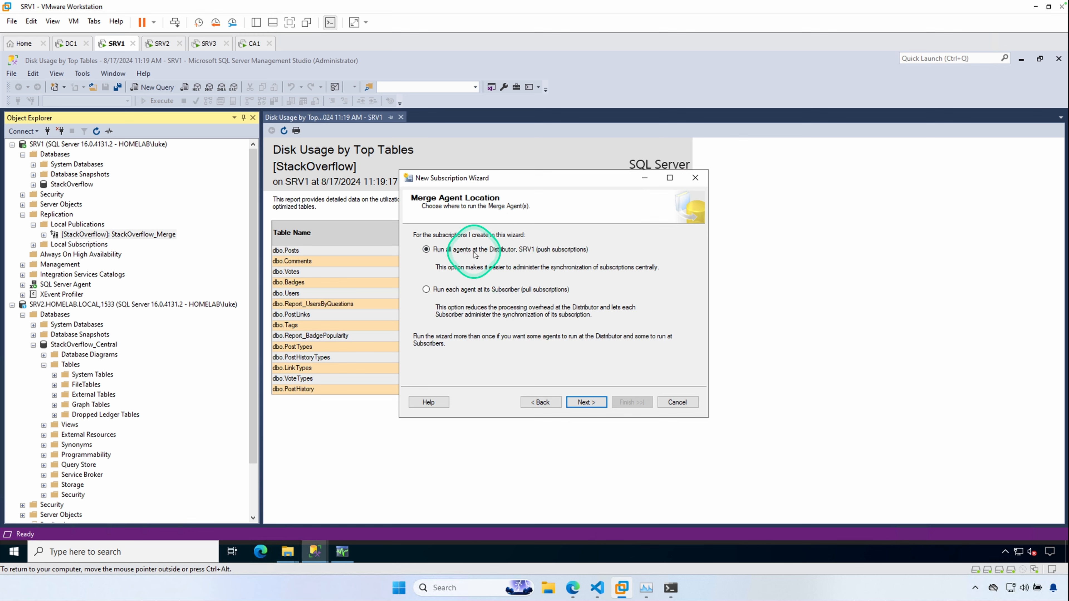
pyautogui.click(586, 403)
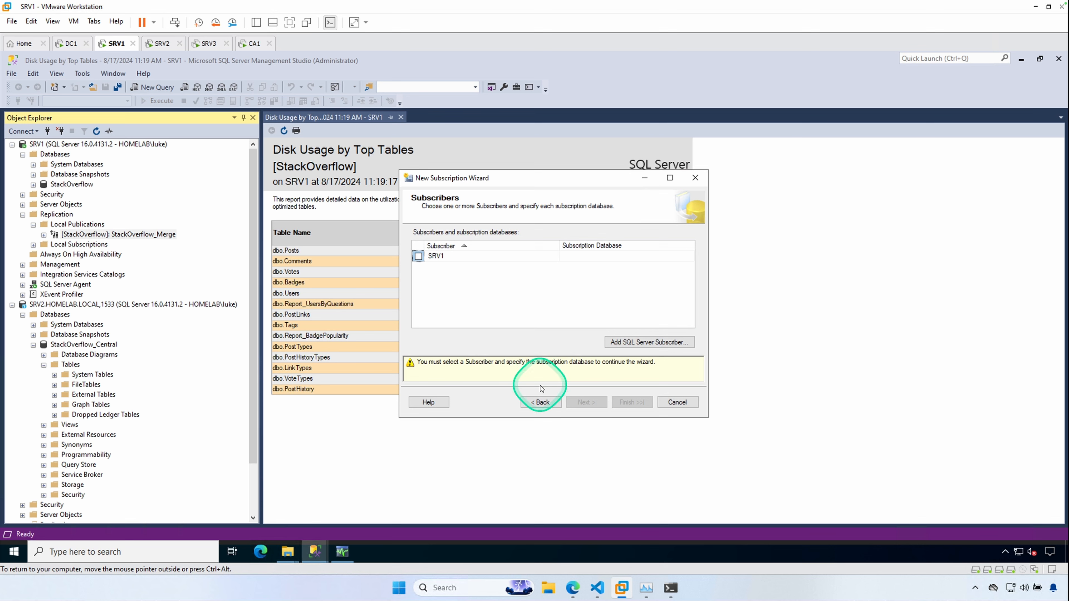
# - Add SRV2.HOMELAB.LOCAL,1533 as a subscriber and choose StackOverflow_Central as its subscription database
pyautogui.click(632, 343)
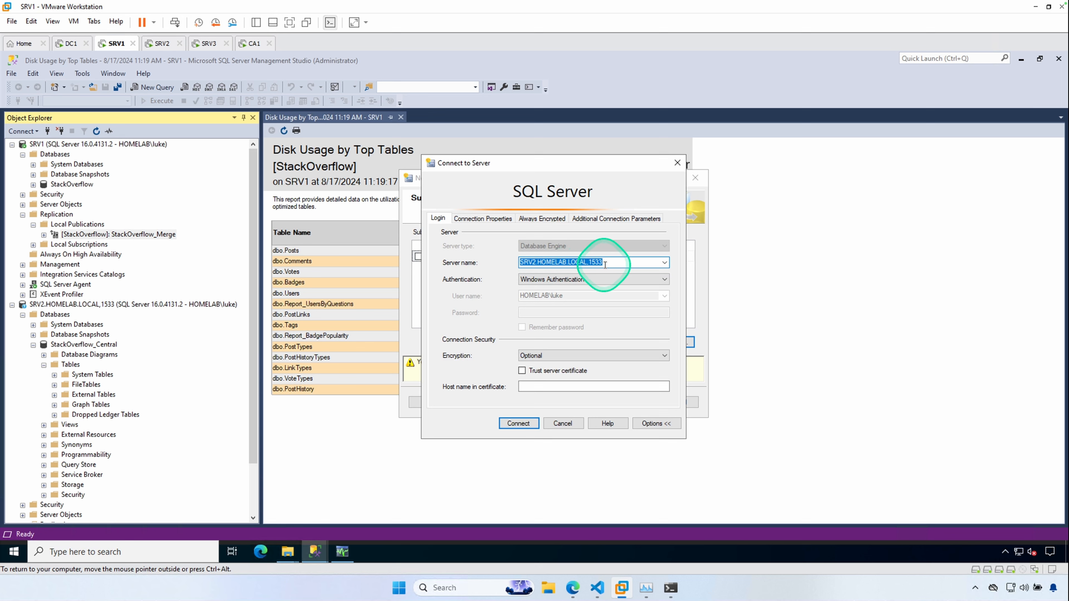
pyautogui.click(613, 261)
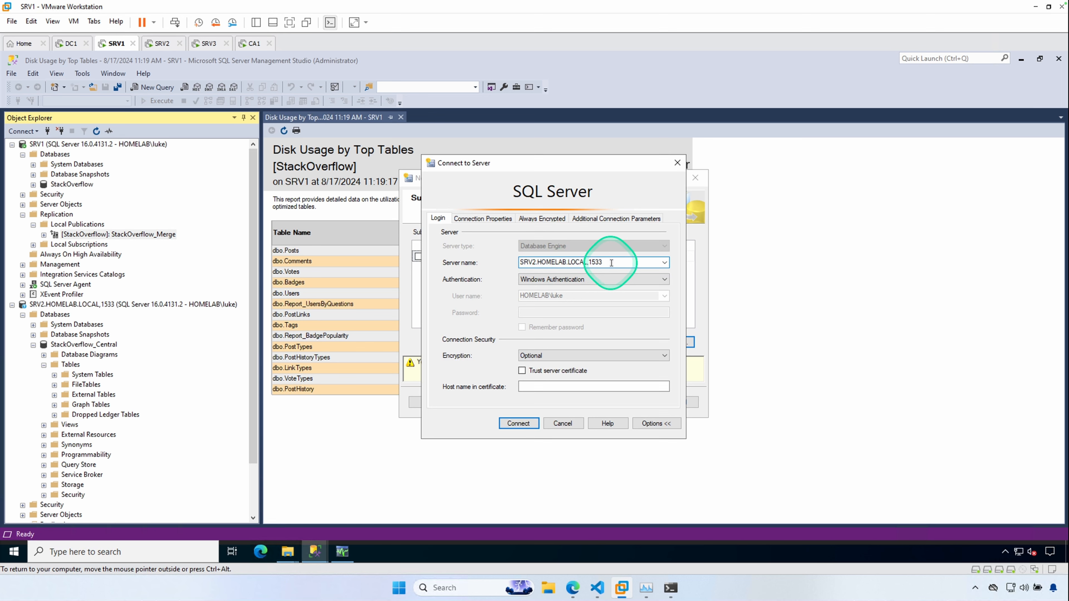
pyautogui.click(521, 423)
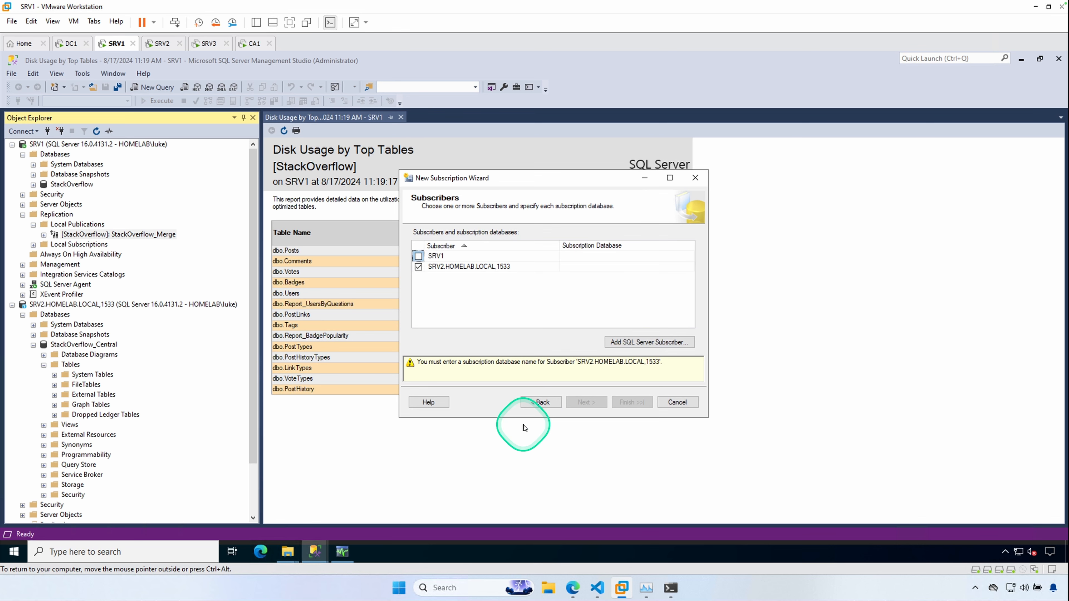
pyautogui.click(581, 267)
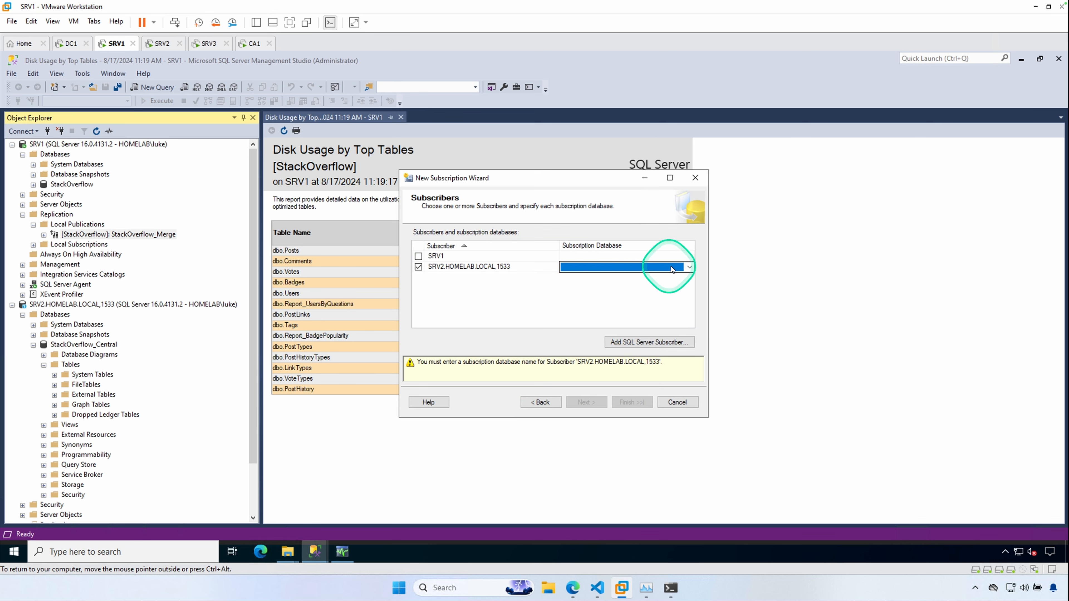
pyautogui.click(690, 268)
pyautogui.click(604, 296)
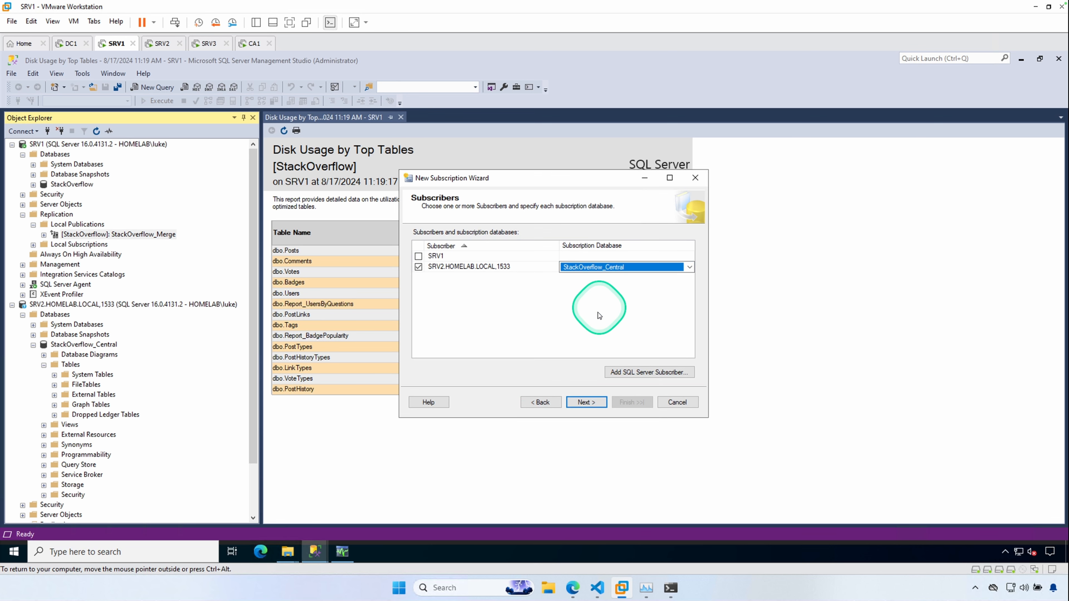
pyautogui.click(585, 409)
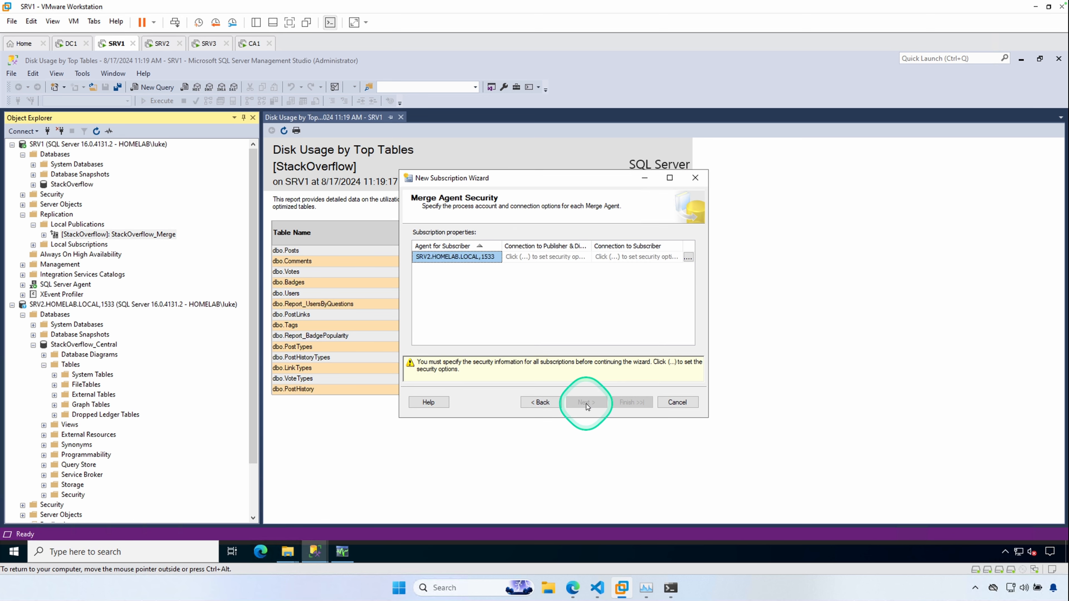
# - Set the Merge Agent to run under the SQL Server Agent service account and connect to the Subscriber with a SQL Server login
pyautogui.click(688, 257)
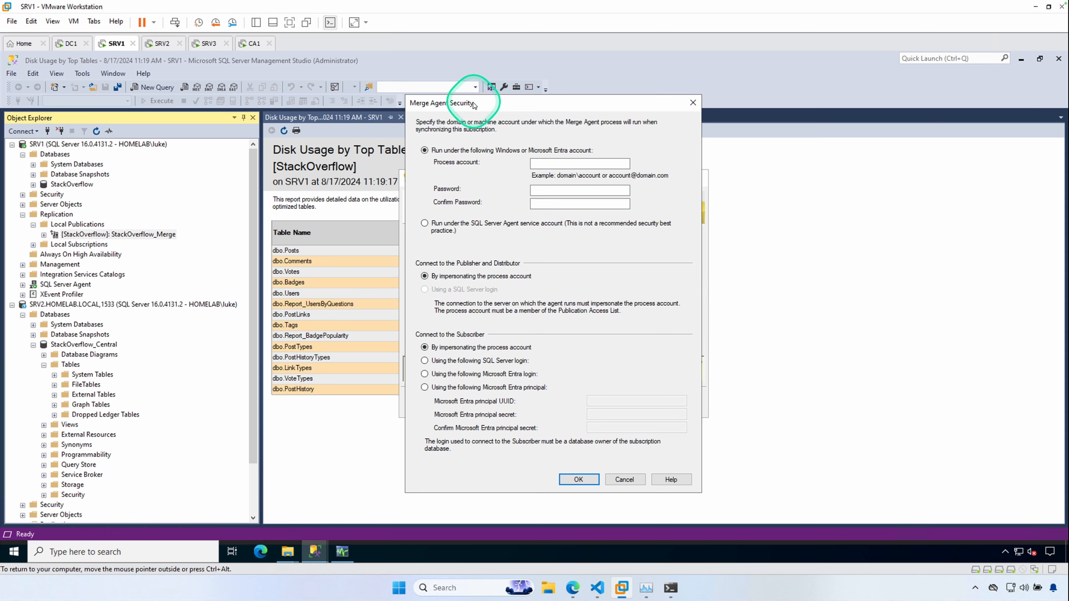
pyautogui.moveTo(476, 104); pyautogui.dragTo(513, 104)
pyautogui.click(458, 229)
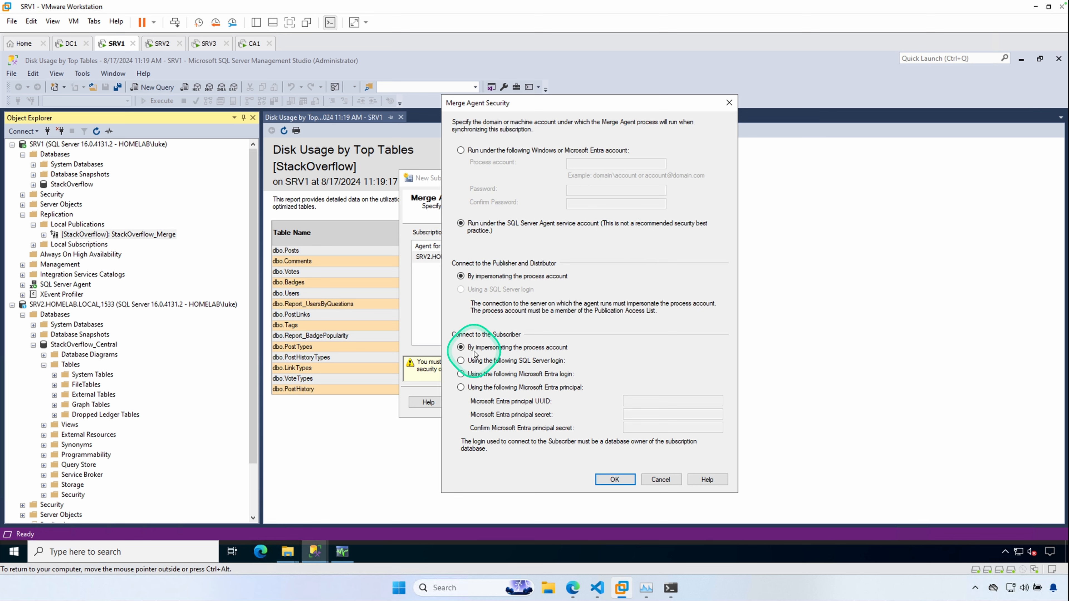
pyautogui.click(464, 360)
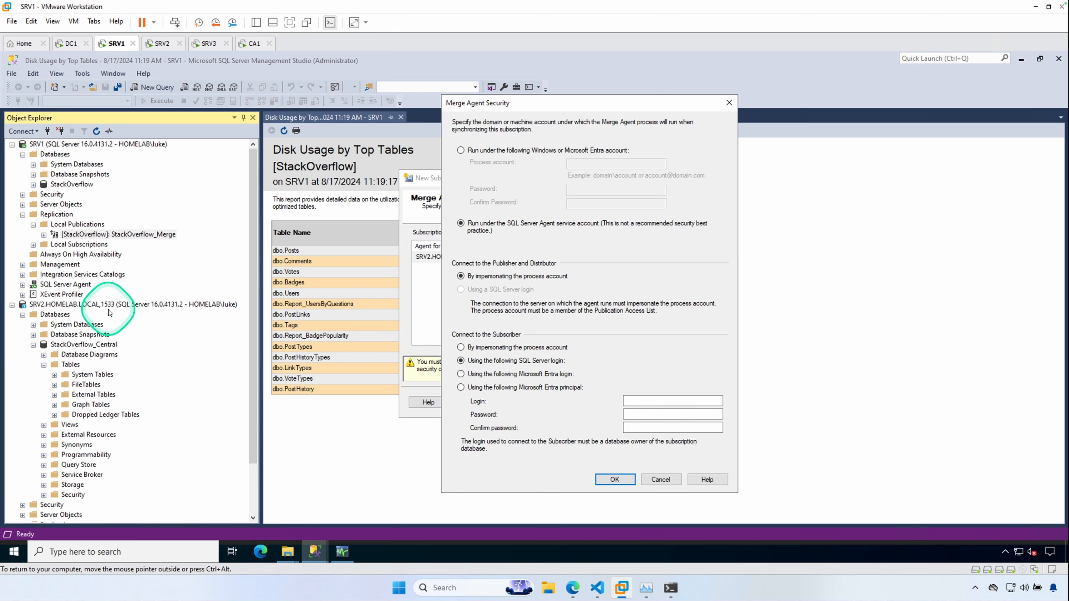
# - Inspect the repluser login's properties and user mapping on the SRV2 instance, then cancel
pyautogui.click(33, 345)
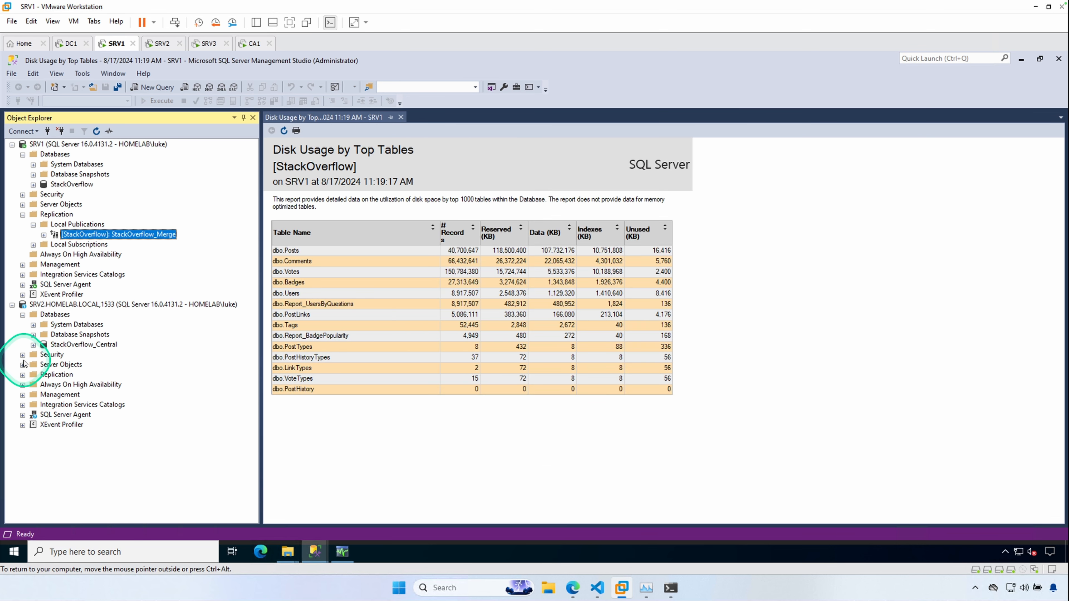
pyautogui.click(23, 354)
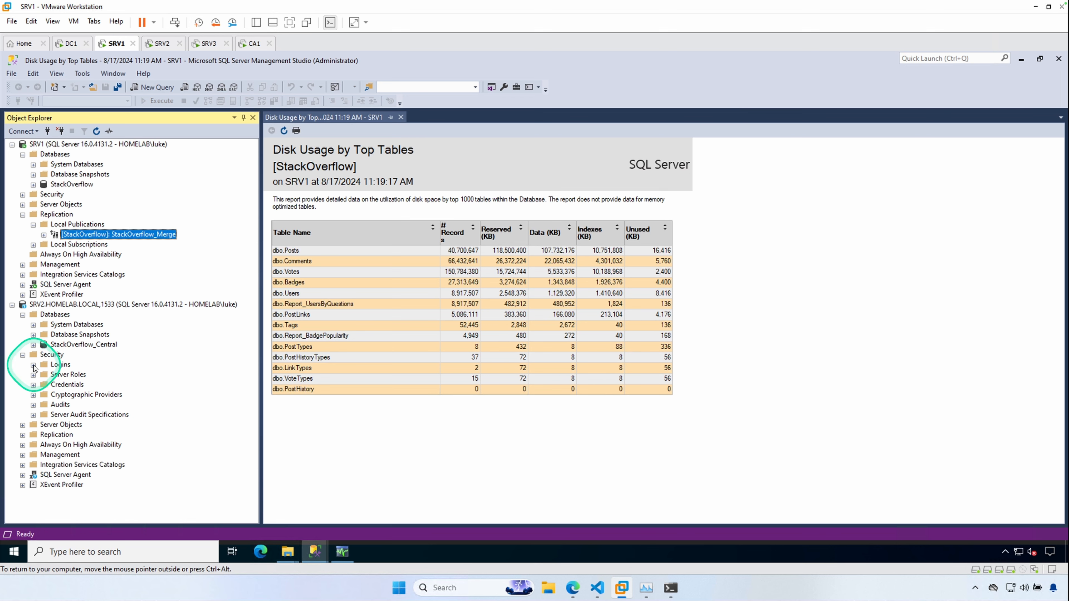
pyautogui.click(33, 365)
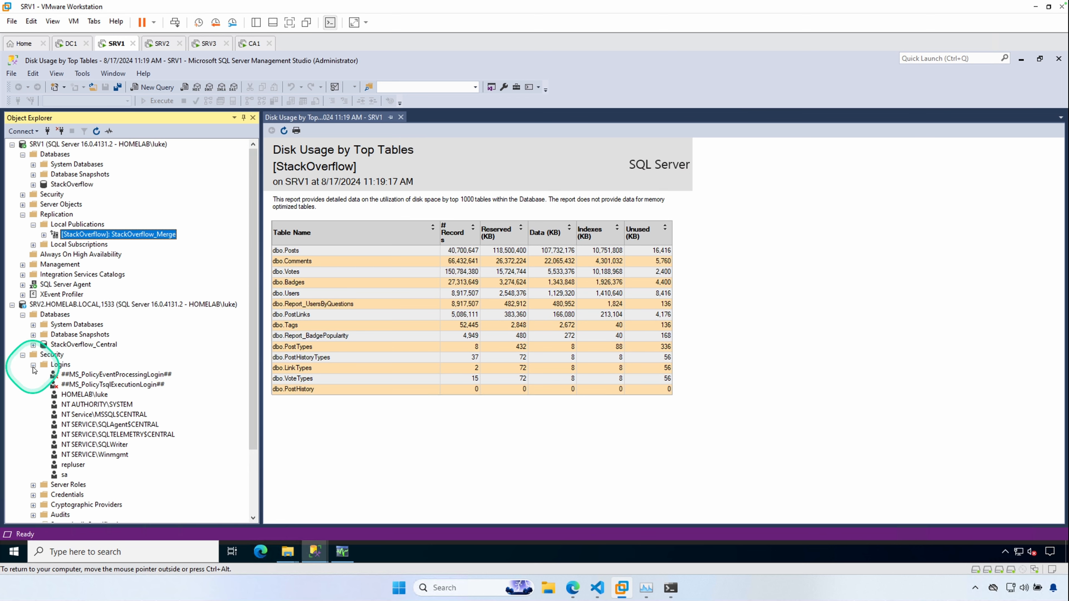
pyautogui.doubleClick(76, 466)
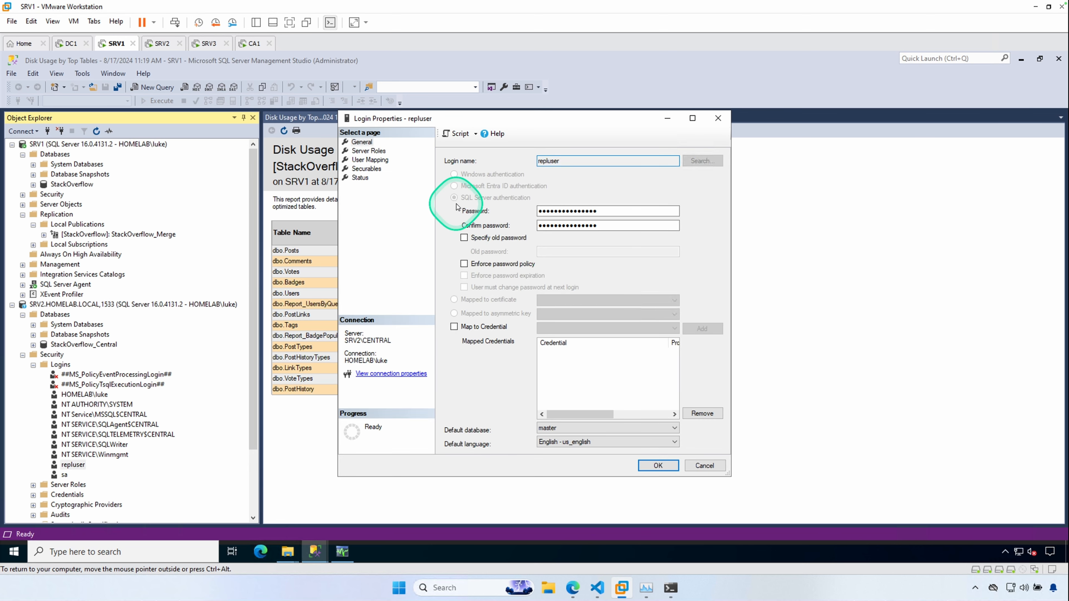
pyautogui.click(370, 159)
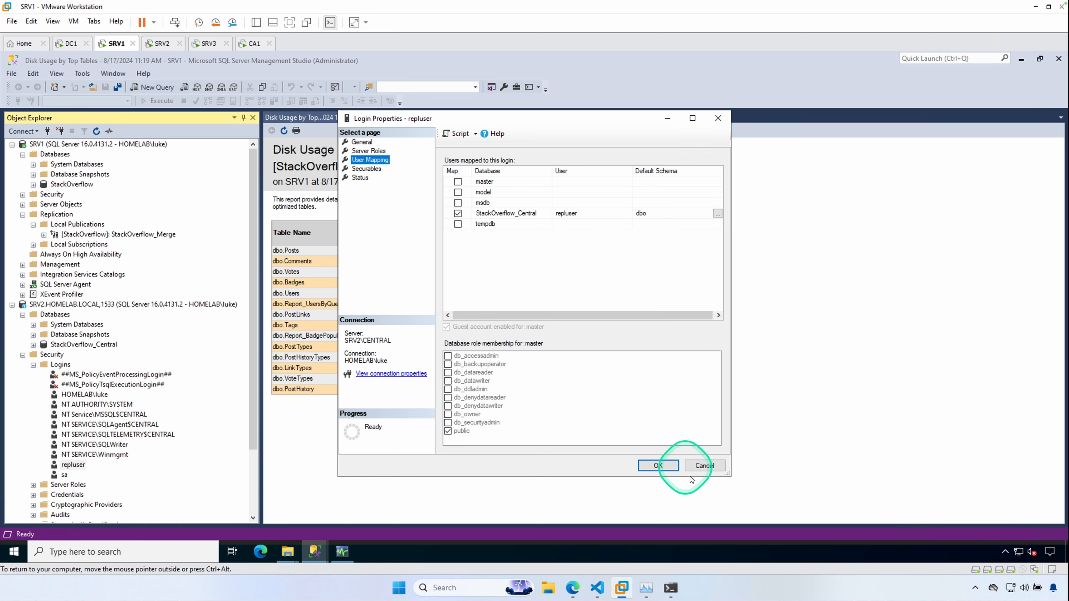
pyautogui.click(709, 470)
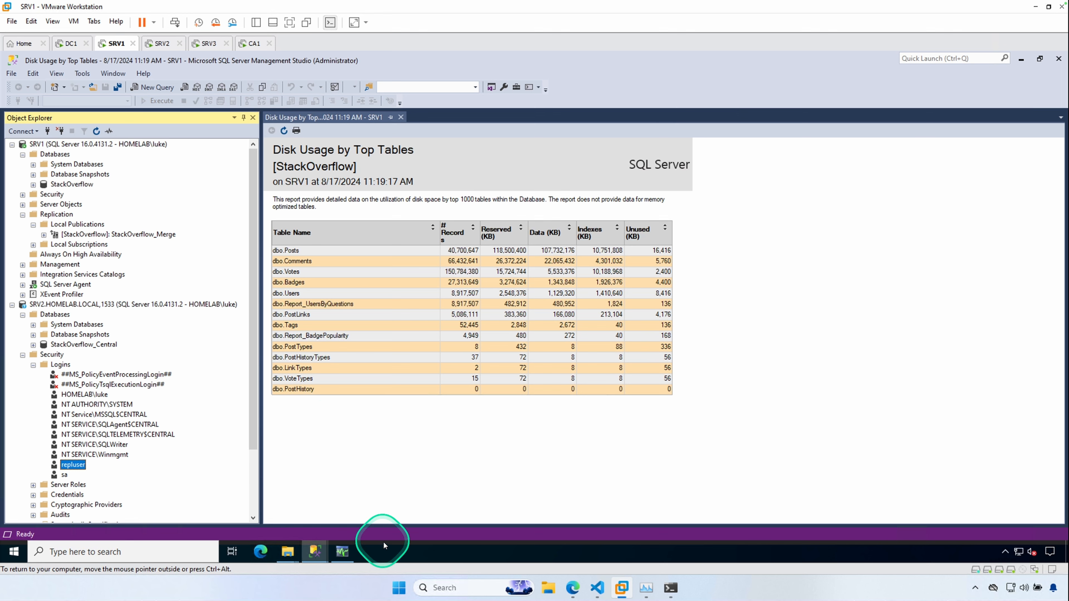
# - Enter repluser as the Subscriber login, type and confirm its password, and accept the Merge Agent security
pyautogui.moveTo(313, 552)
pyautogui.click(446, 499)
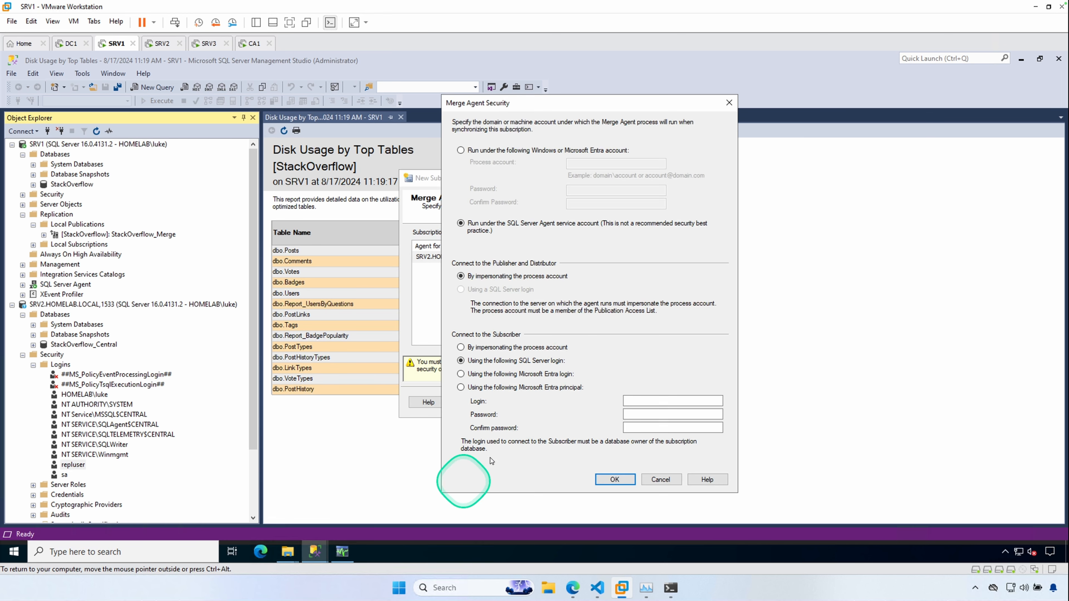
pyautogui.click(640, 400)
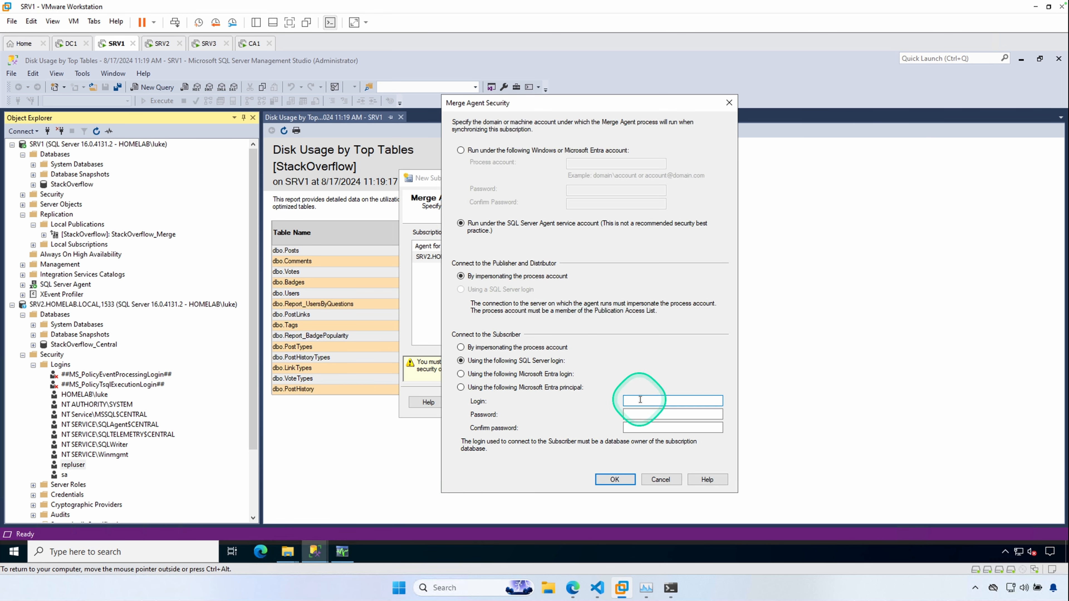
pyautogui.press('Tab')
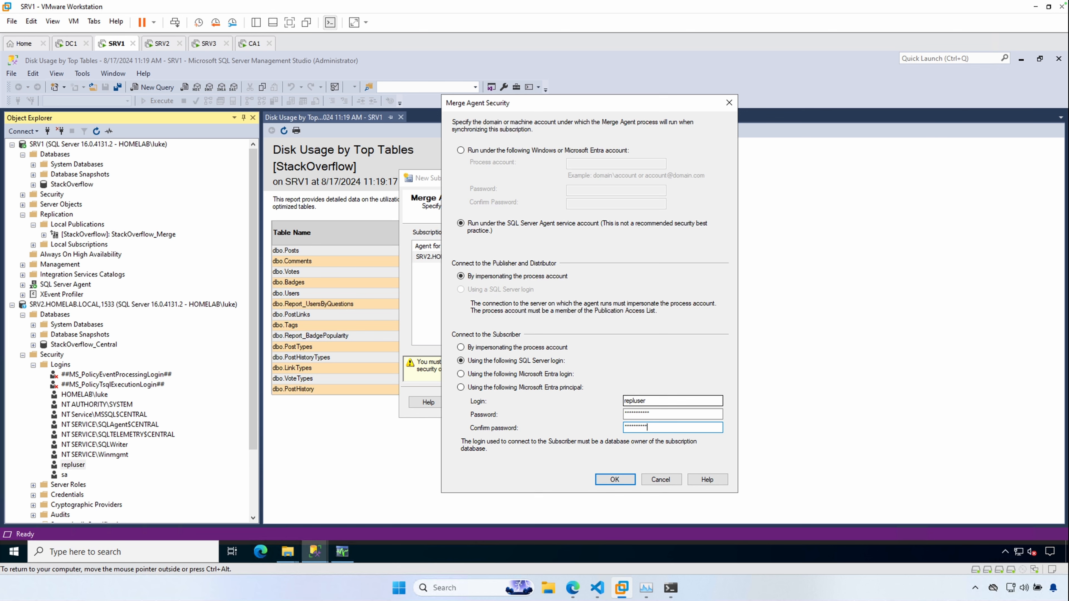
pyautogui.click(634, 483)
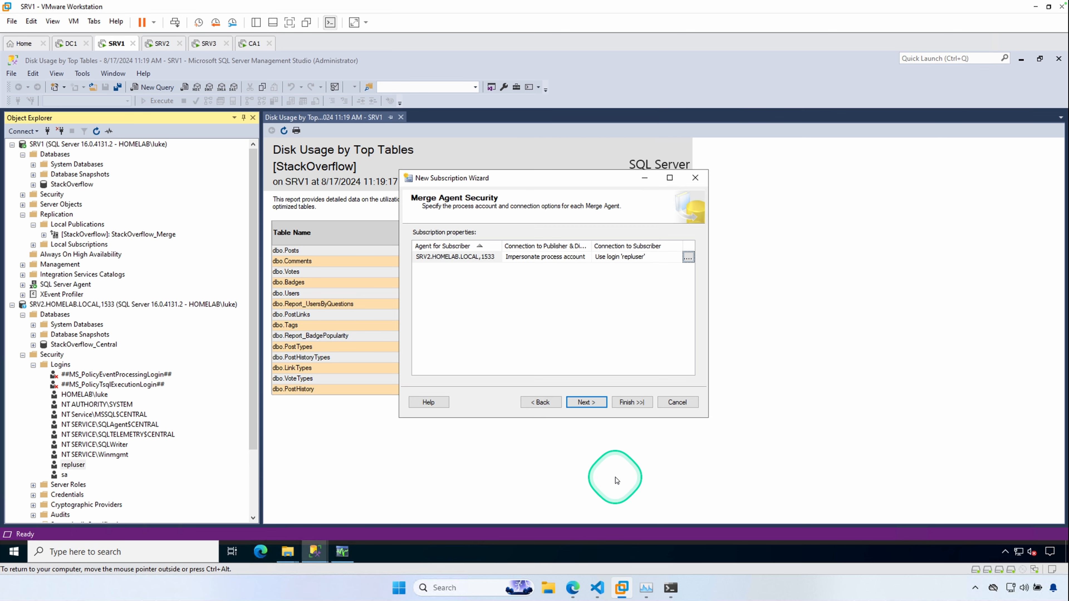
# - Try to create the subscription with the default schedule, immediate initialization and Server type, then open the error message details
pyautogui.click(603, 403)
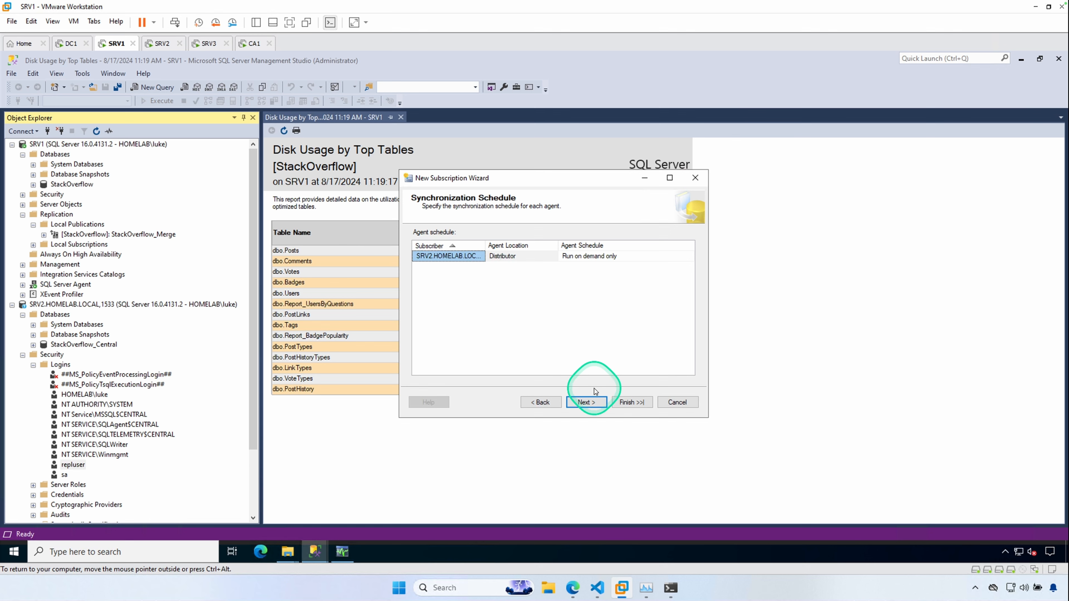
pyautogui.click(594, 401)
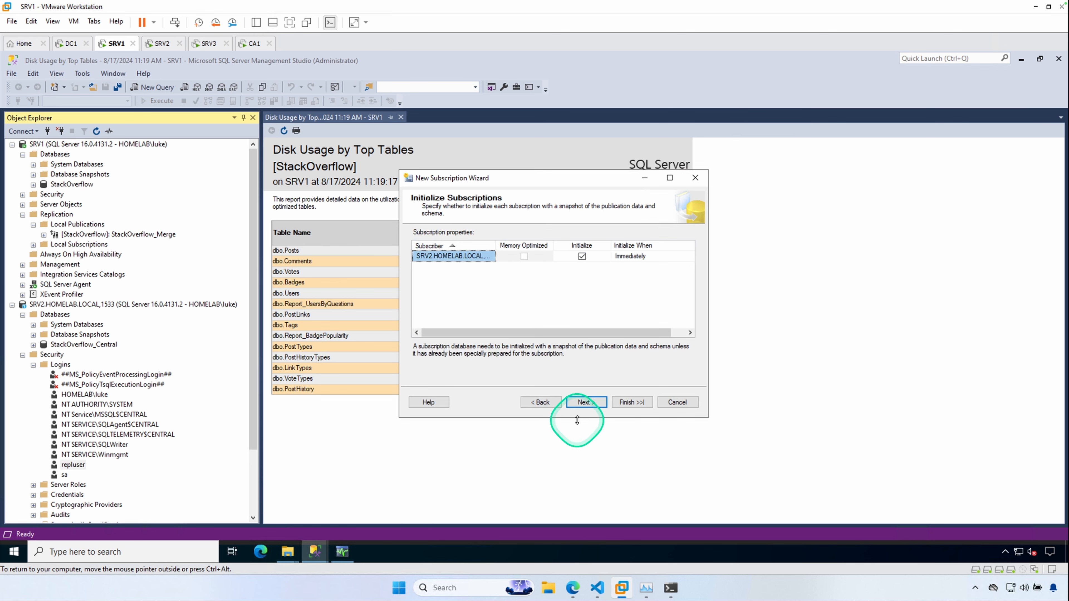
pyautogui.click(578, 405)
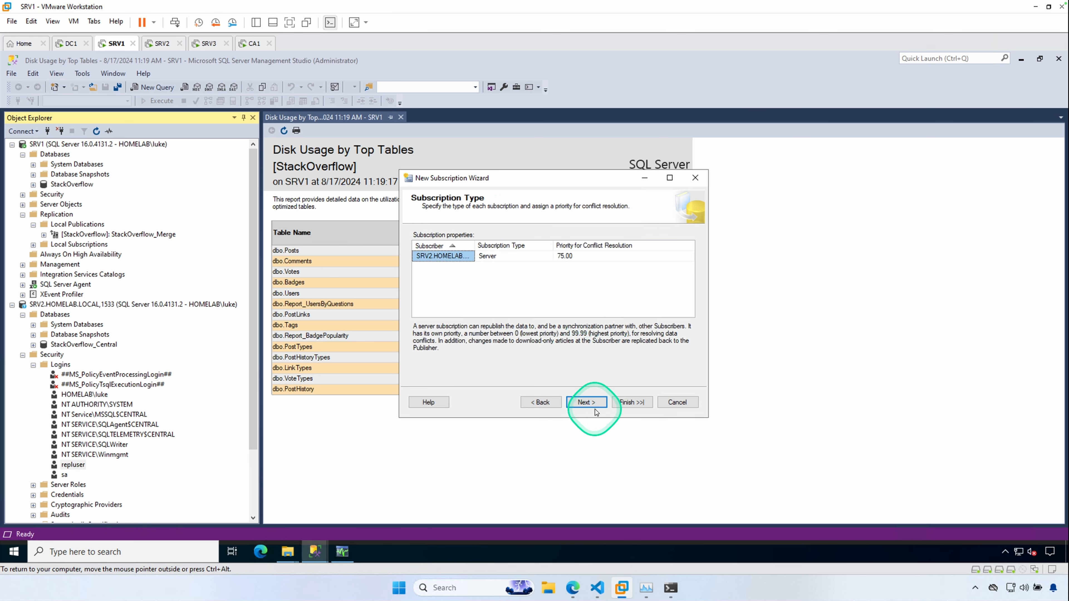
pyautogui.click(590, 402)
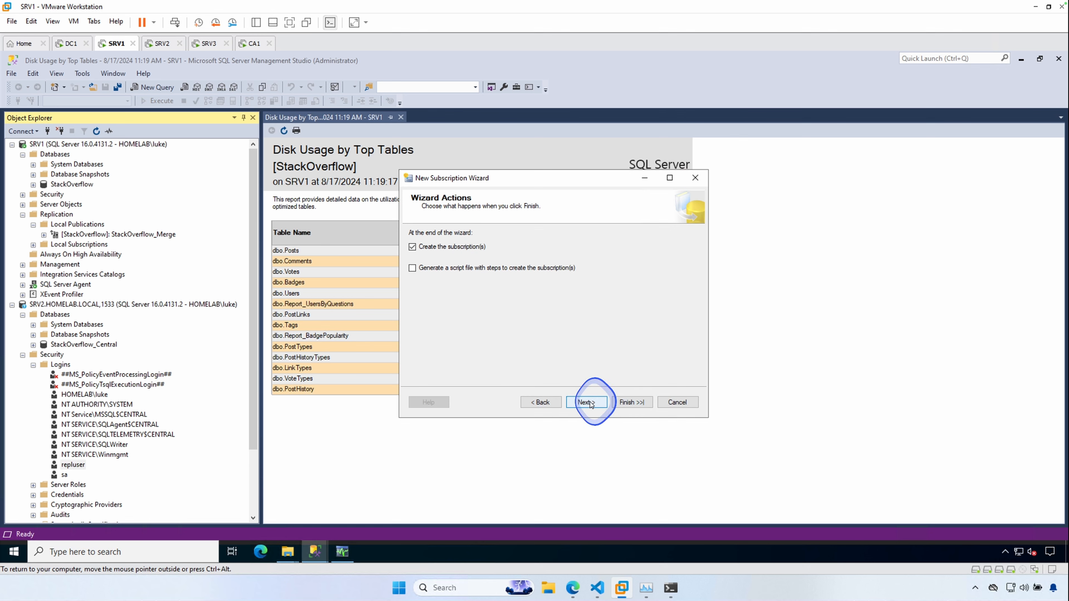
pyautogui.click(596, 403)
pyautogui.click(626, 403)
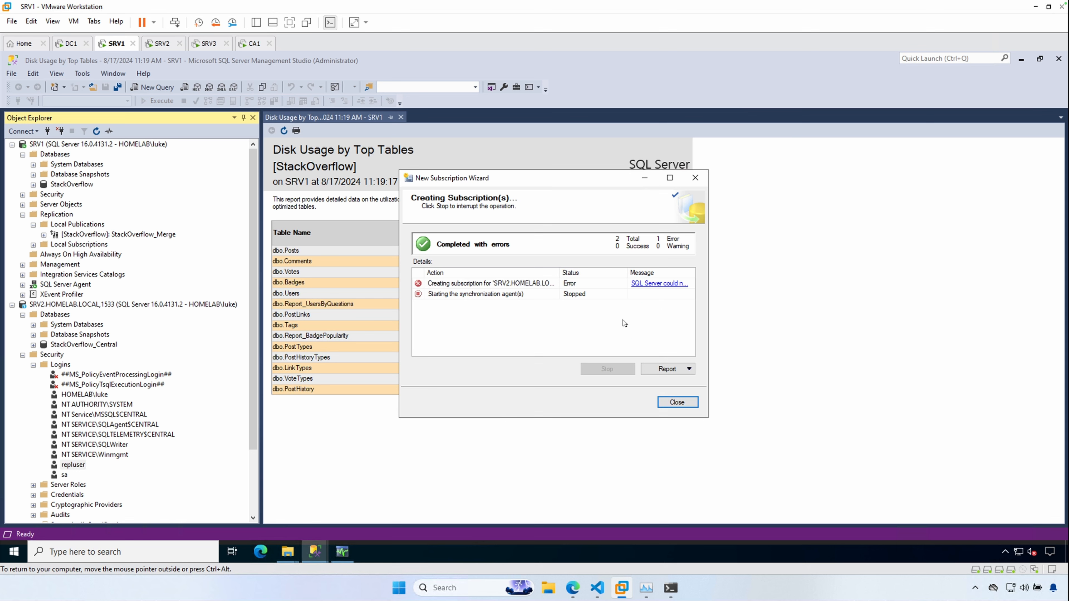
pyautogui.click(659, 284)
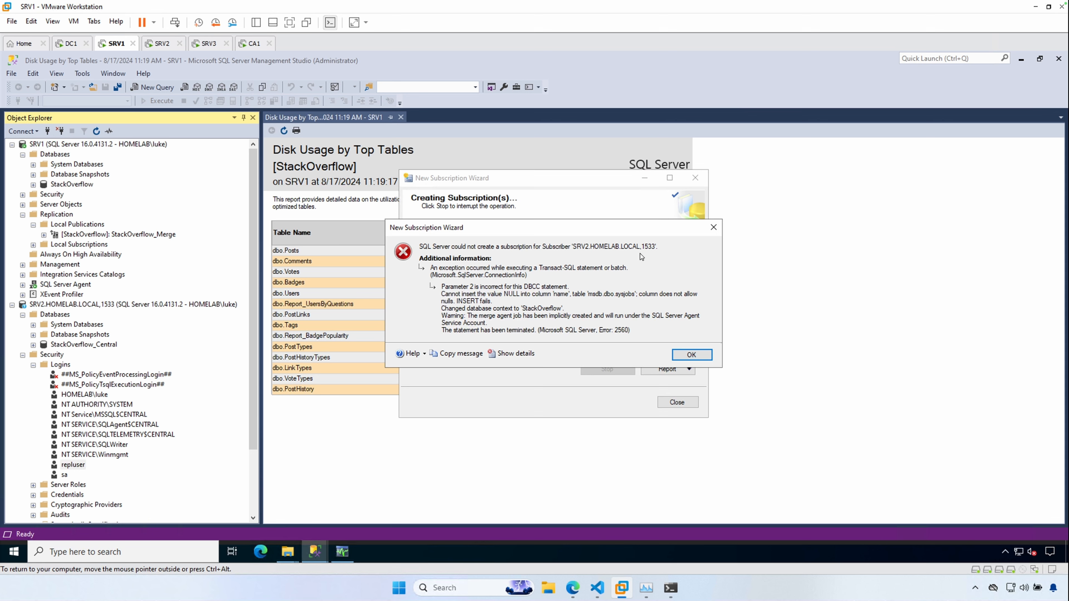
# - Dismiss the subscription error and close the New Subscription Wizard
pyautogui.click(691, 356)
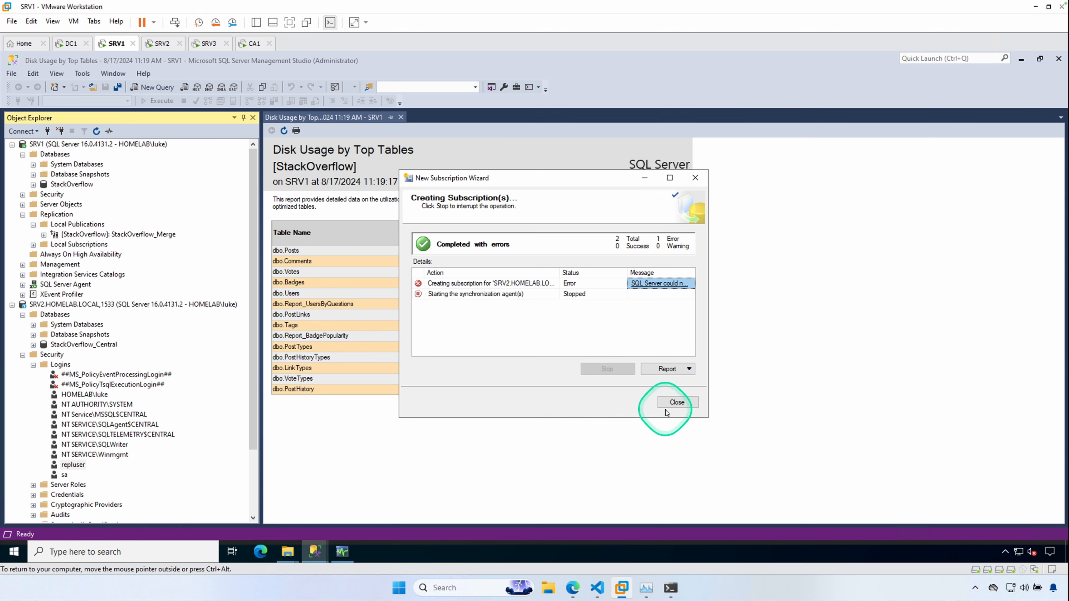
pyautogui.click(674, 403)
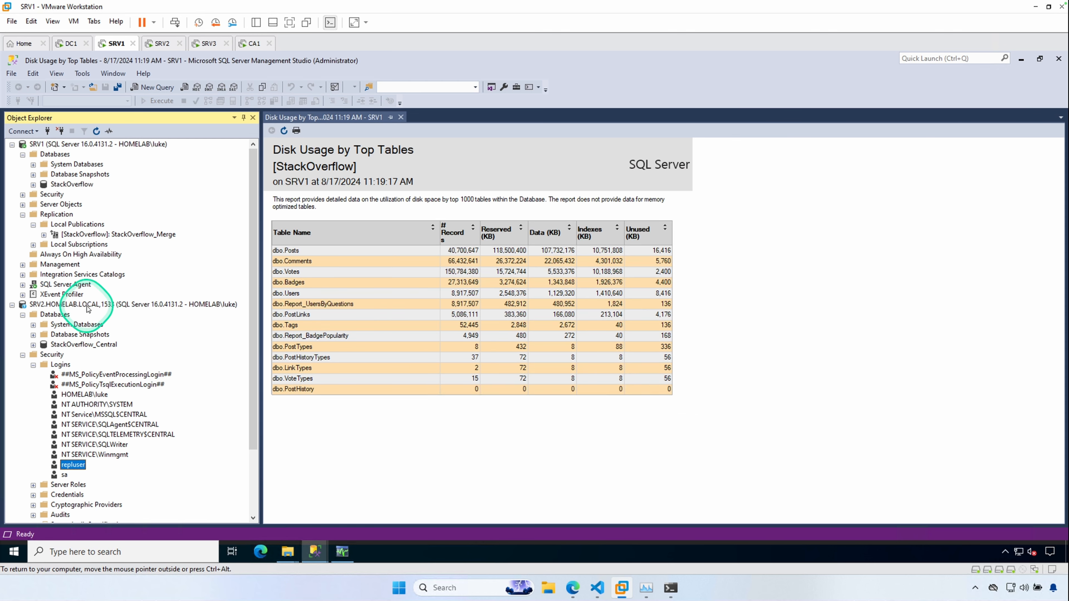
pyautogui.click(96, 309)
pyautogui.rightClick(96, 309)
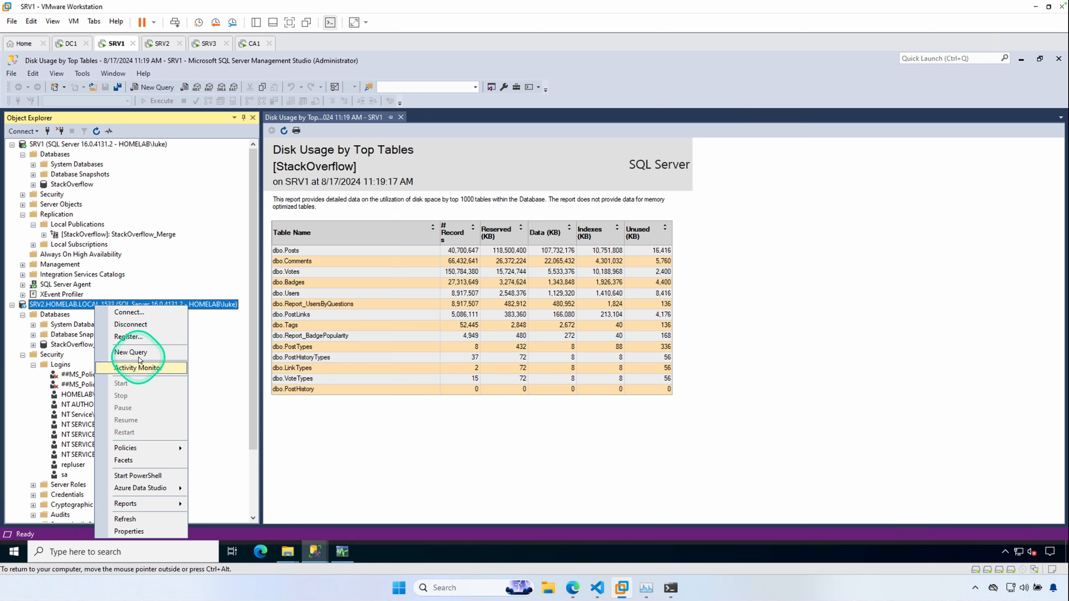
pyautogui.click(155, 346)
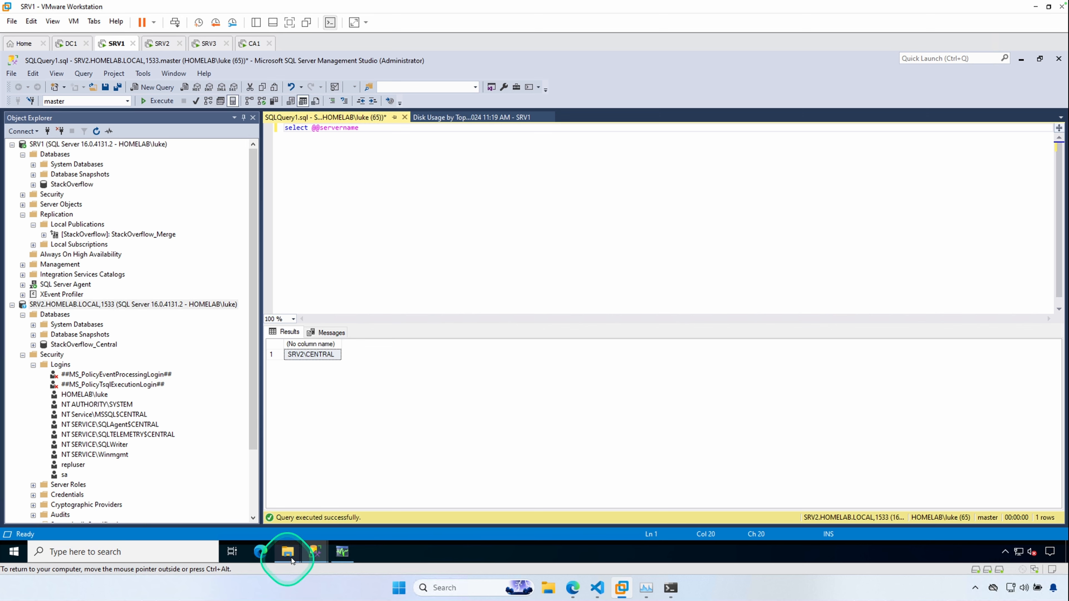
pyautogui.moveTo(317, 551)
pyautogui.click(367, 515)
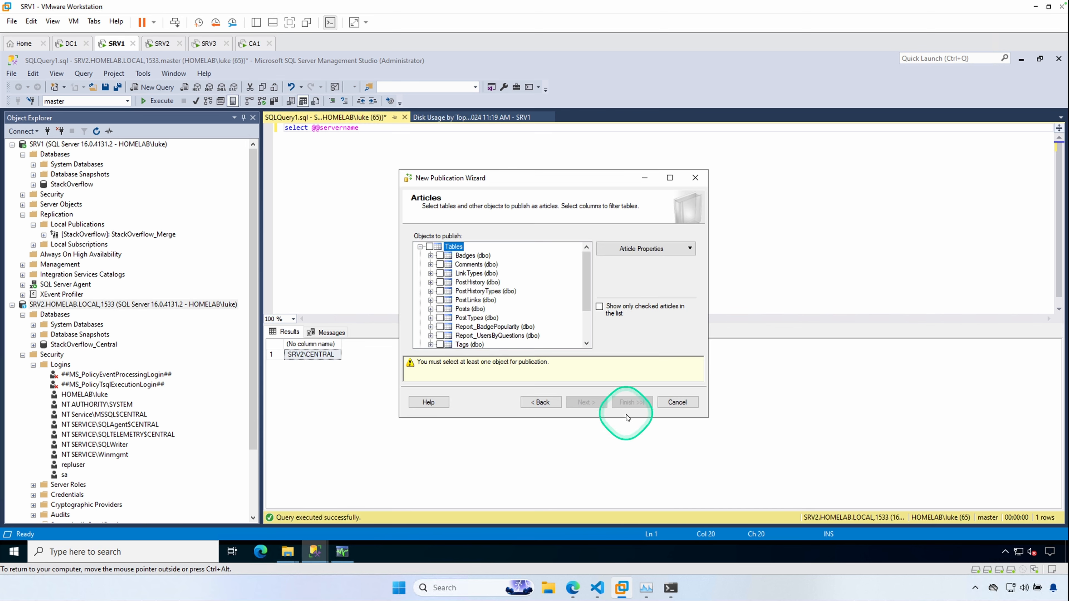
pyautogui.click(678, 402)
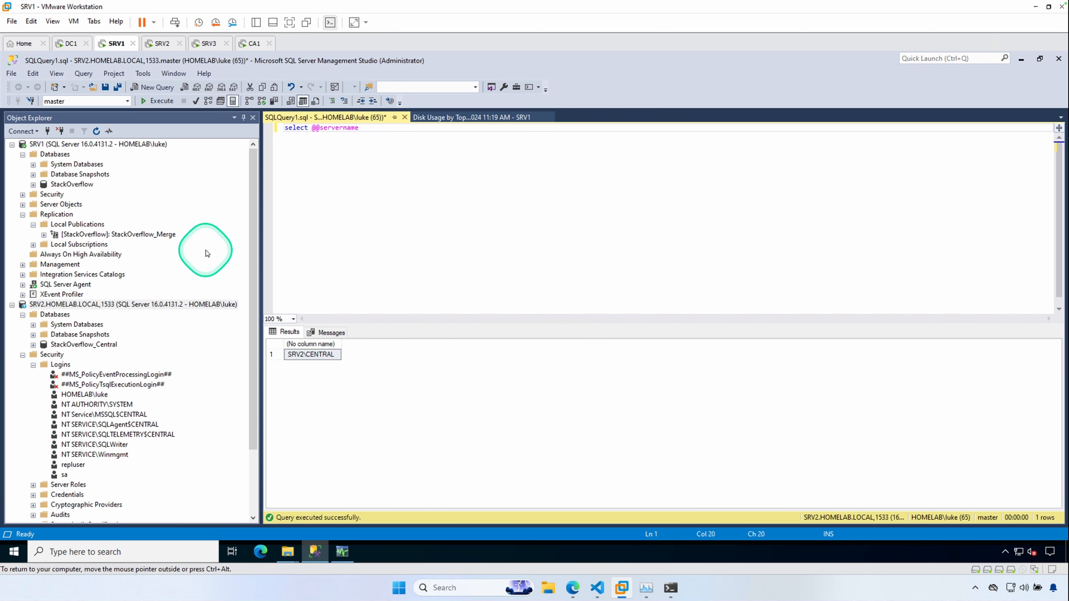
# - Delete the SRV2.HOMELAB.LOCAL subscription under the StackOverflow_Merge publication, also deleting its record at the Subscriber
pyautogui.click(43, 235)
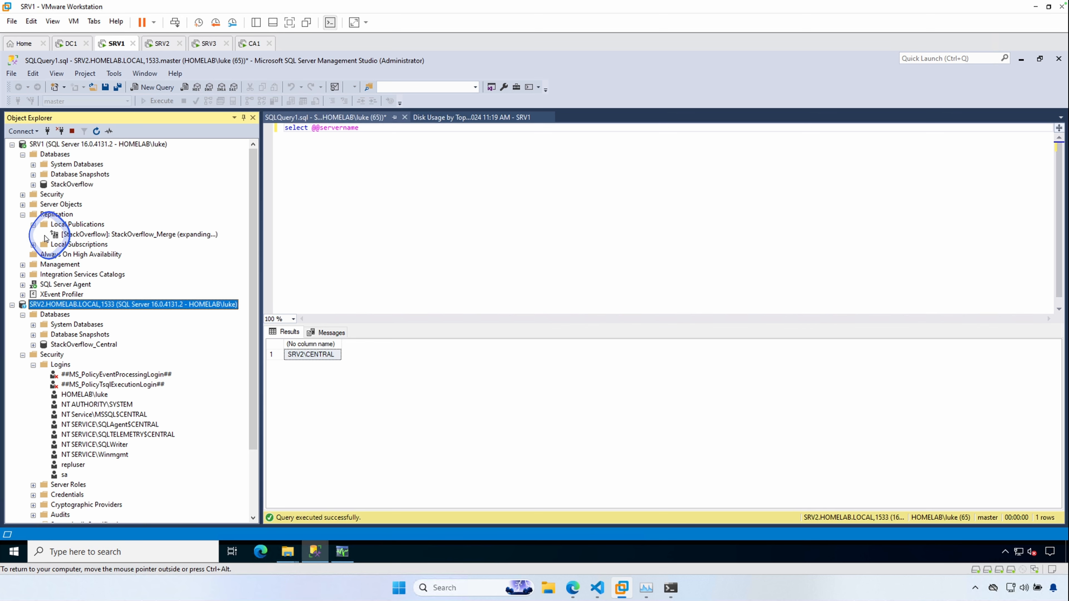
pyautogui.rightClick(112, 244)
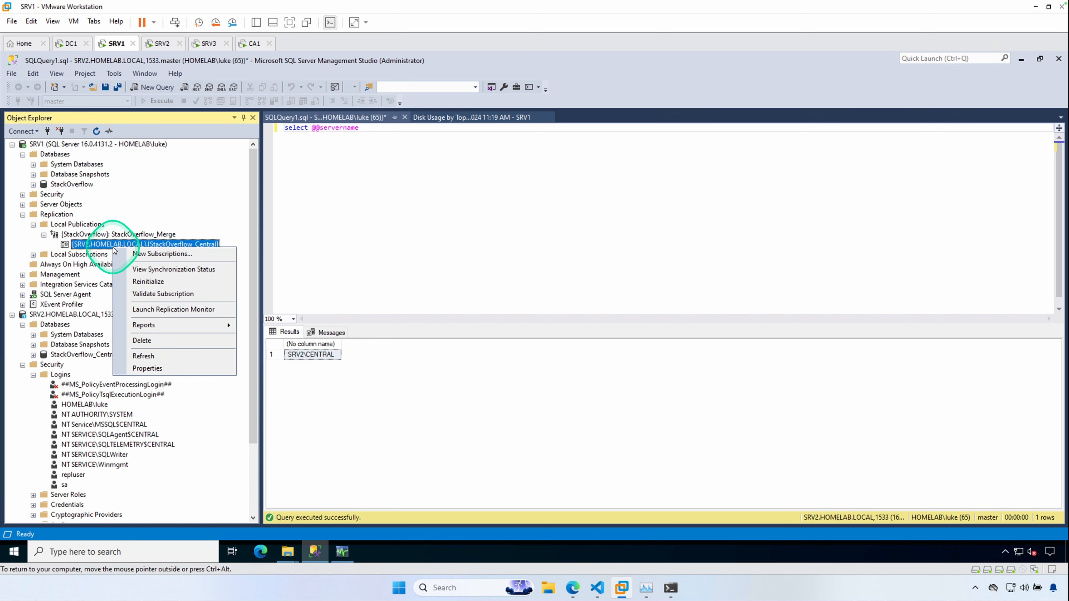
pyautogui.click(154, 341)
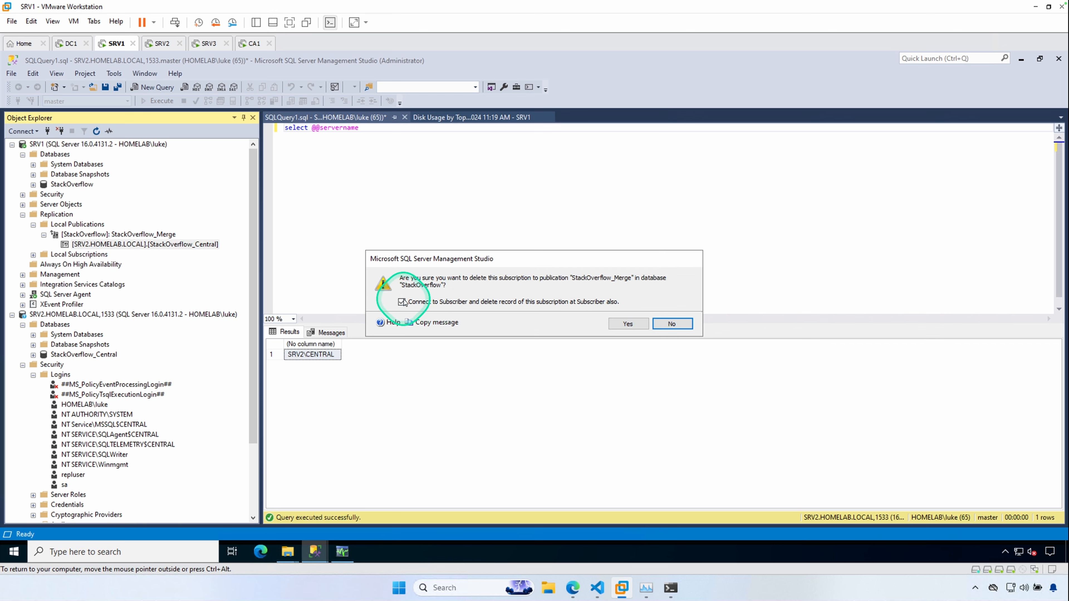
pyautogui.click(632, 330)
# - Connect to the Subscriber SRV2.HOMELAB.LOCAL,1533 with Windows Authentication and Optional encryption
pyautogui.click(578, 263)
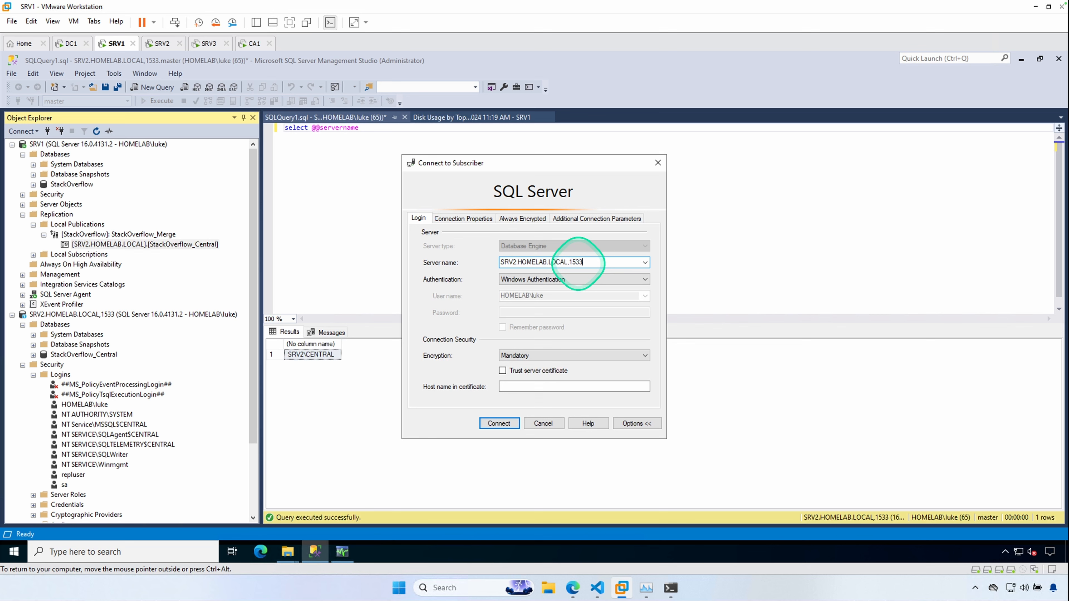
pyautogui.click(543, 355)
pyautogui.click(527, 373)
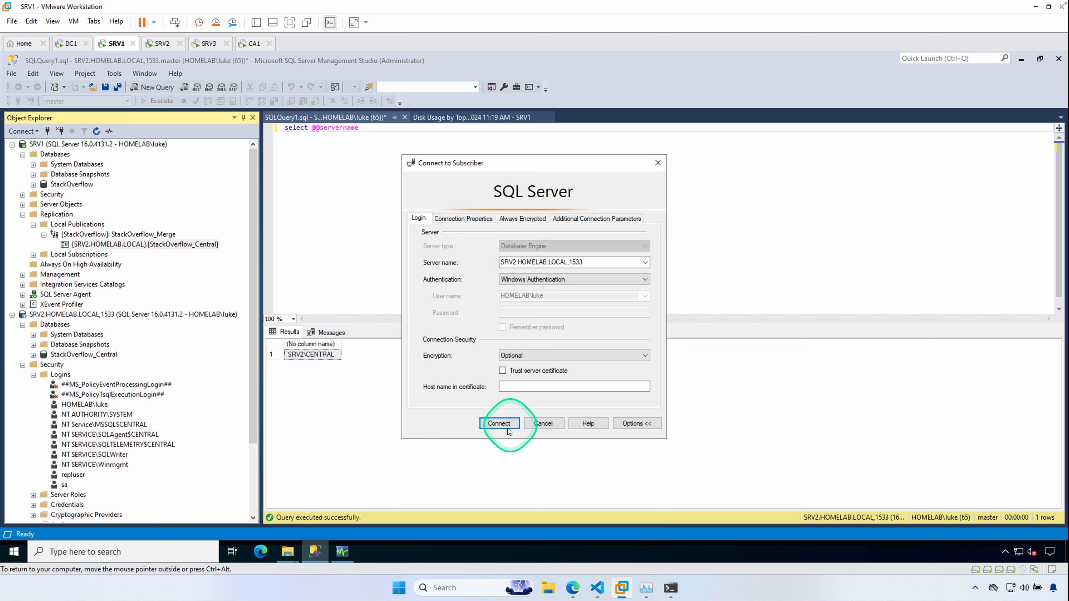
pyautogui.click(499, 425)
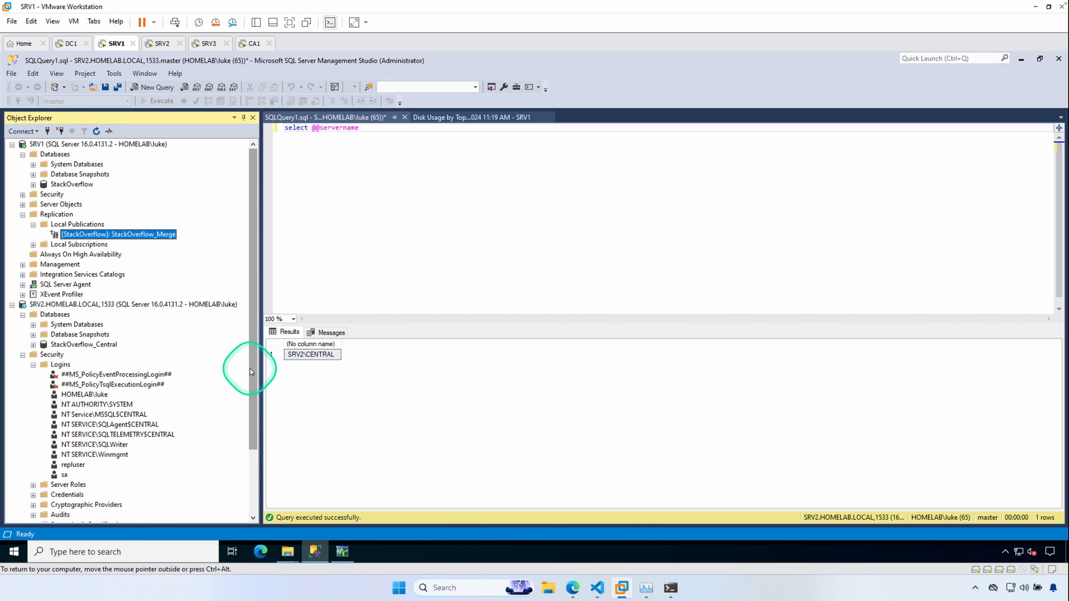
# - Open File Explorer and launch SQL Server 2022 Configuration Manager
pyautogui.moveTo(283, 562)
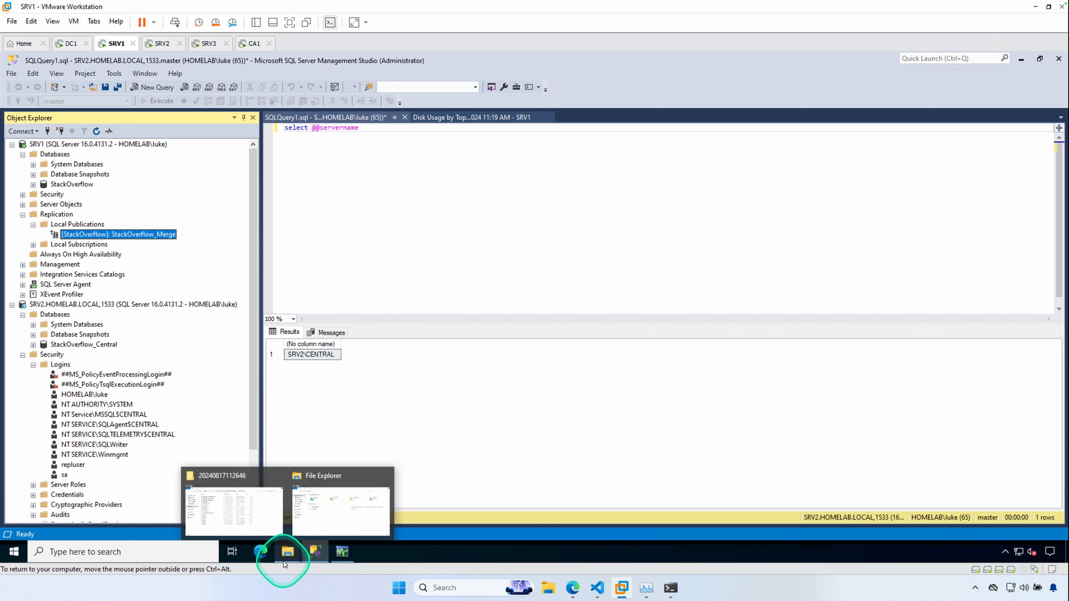
pyautogui.click(323, 480)
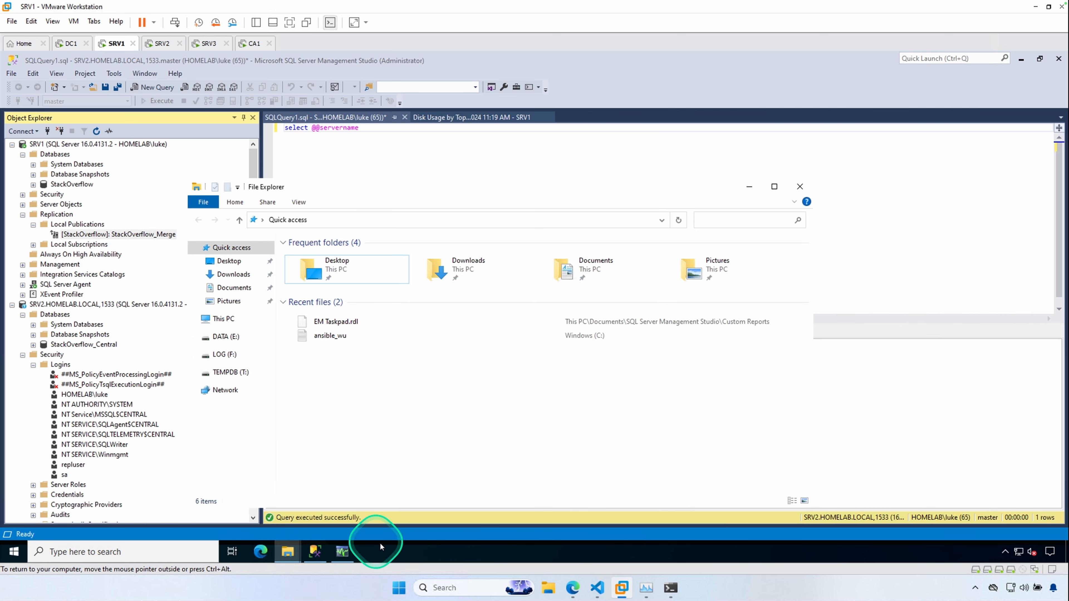
pyautogui.click(14, 551)
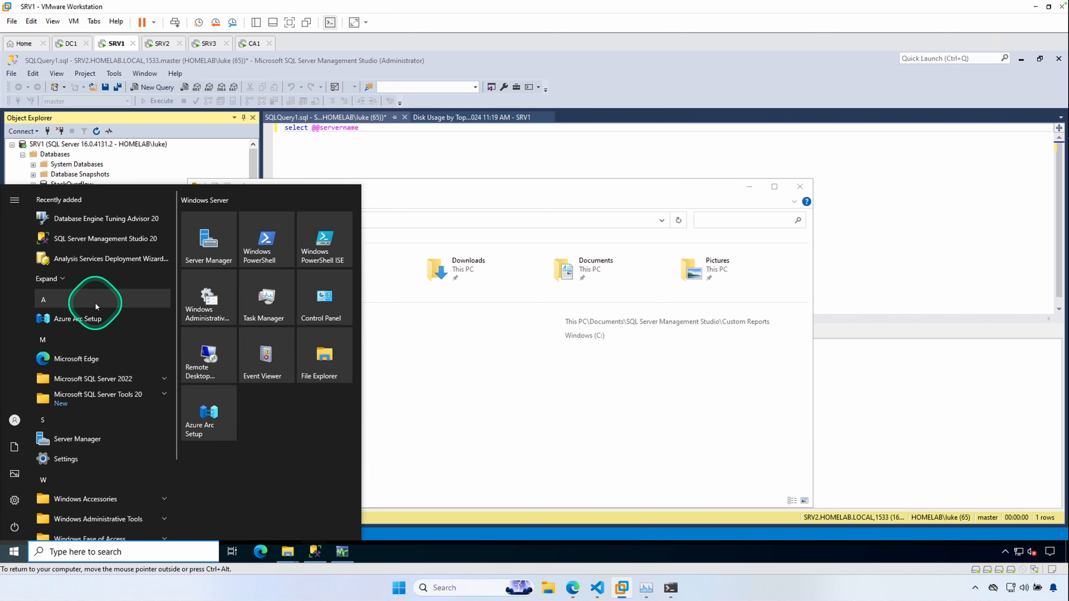
pyautogui.click(135, 397)
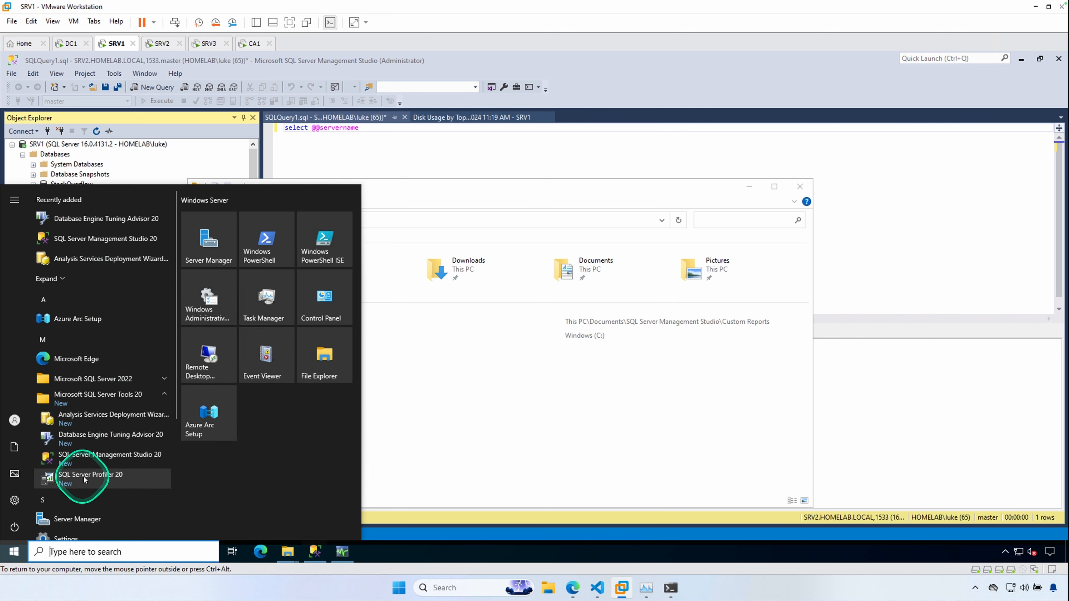
pyautogui.click(72, 377)
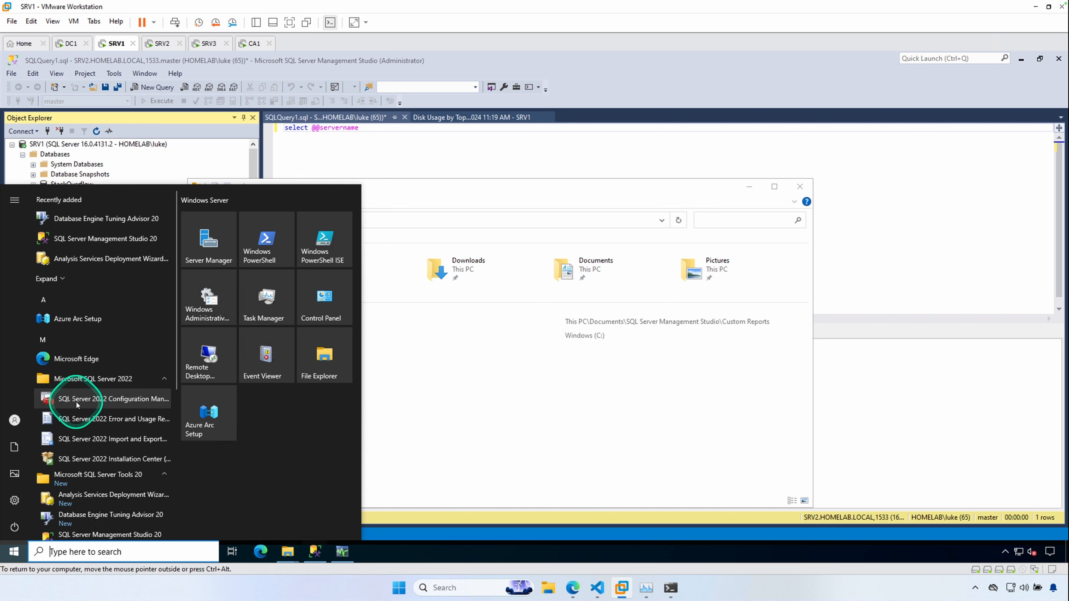
pyautogui.click(71, 393)
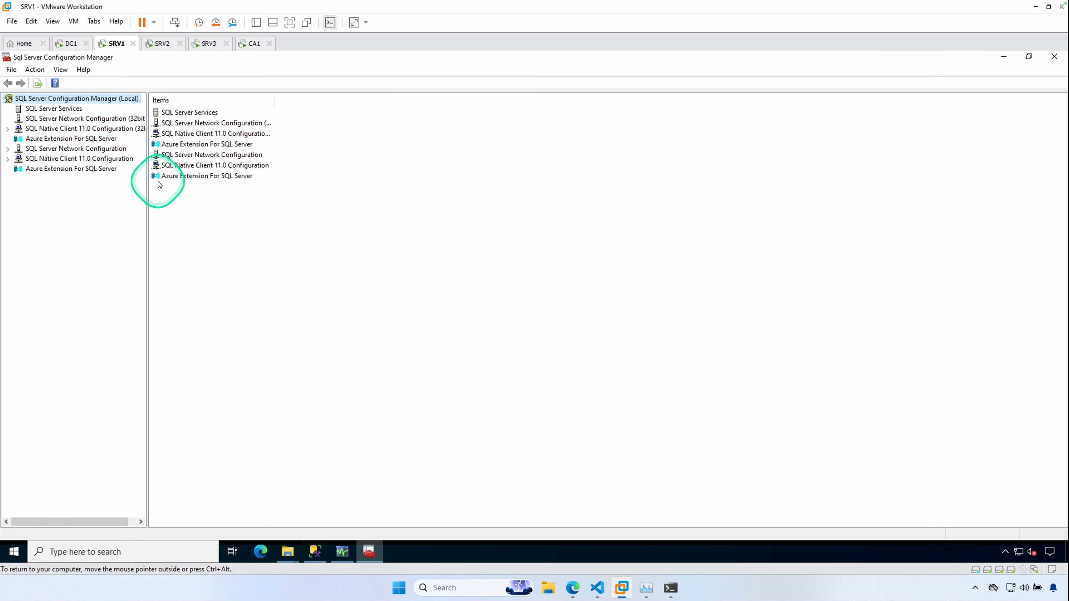
# - Expand both SQL Native Client 11.0 Configuration nodes and view the 32-bit aliases
pyautogui.click(9, 130)
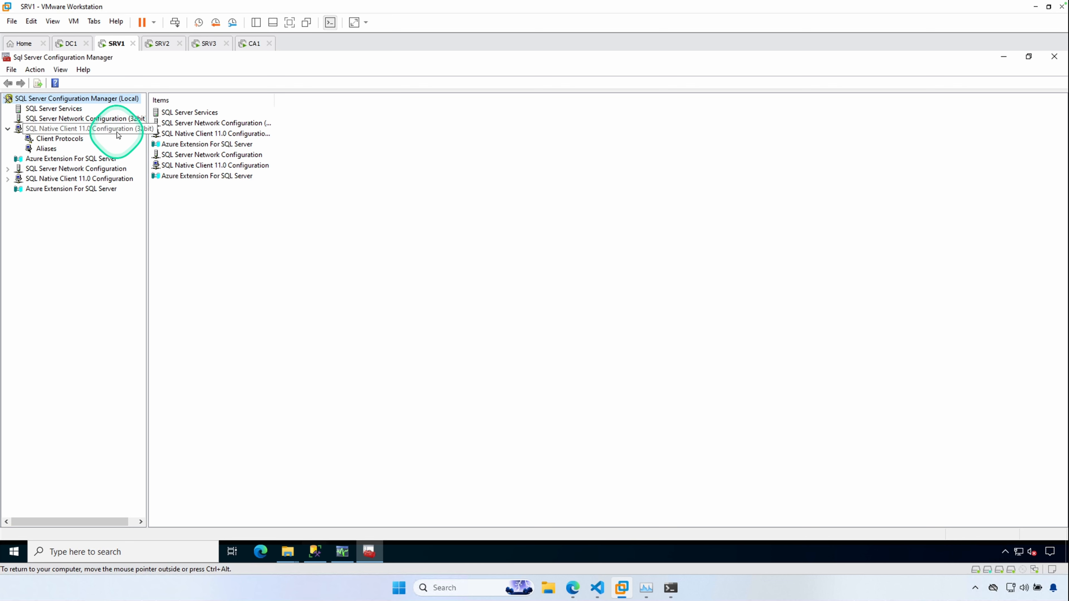
pyautogui.click(8, 179)
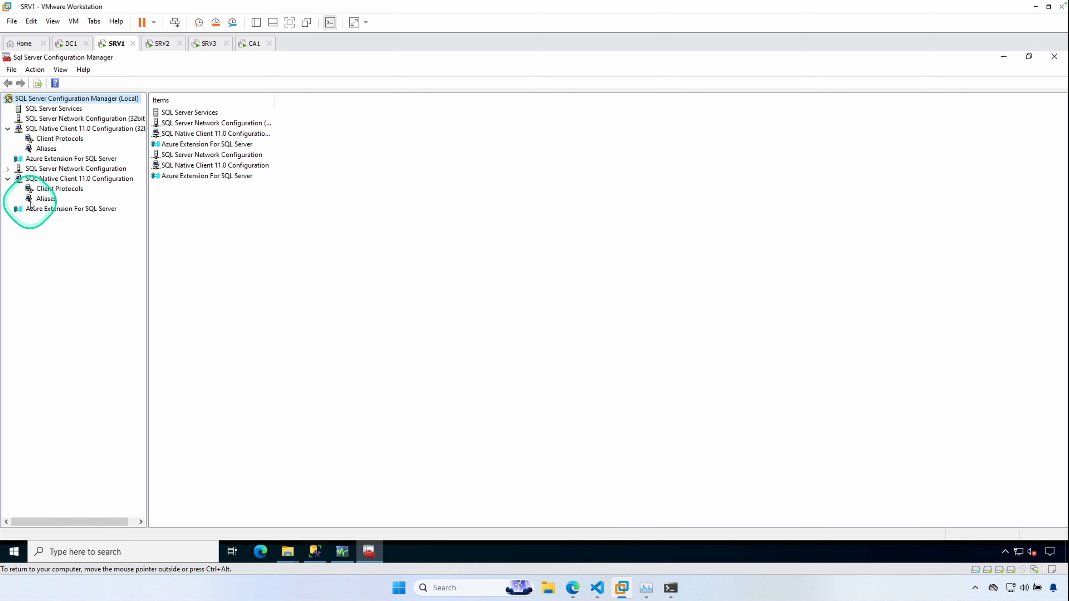
pyautogui.click(46, 150)
pyautogui.rightClick(203, 146)
pyautogui.click(235, 153)
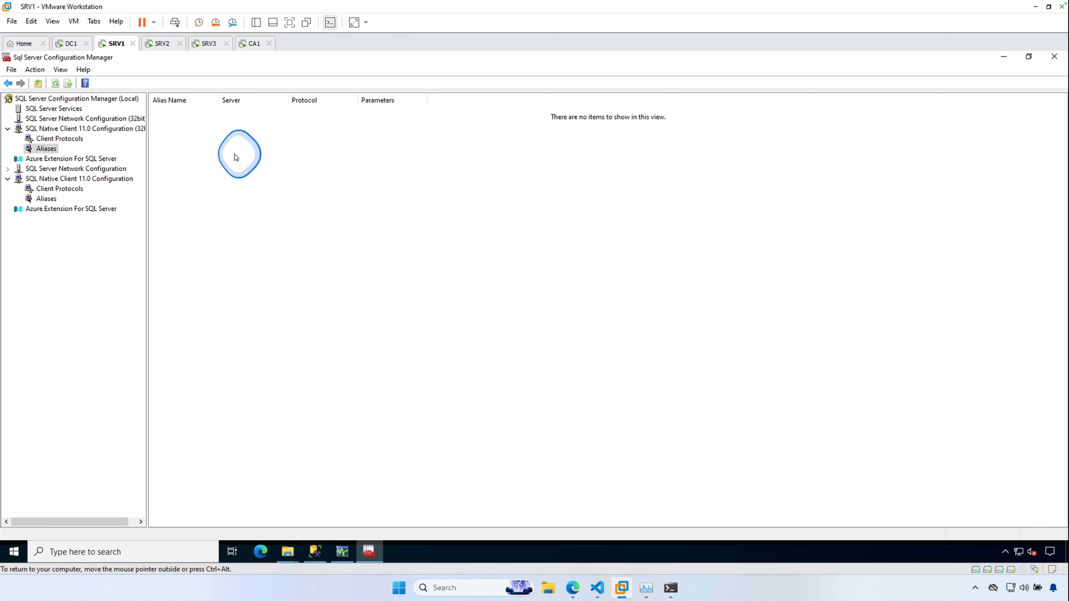
pyautogui.moveTo(573, 172); pyautogui.dragTo(547, 172)
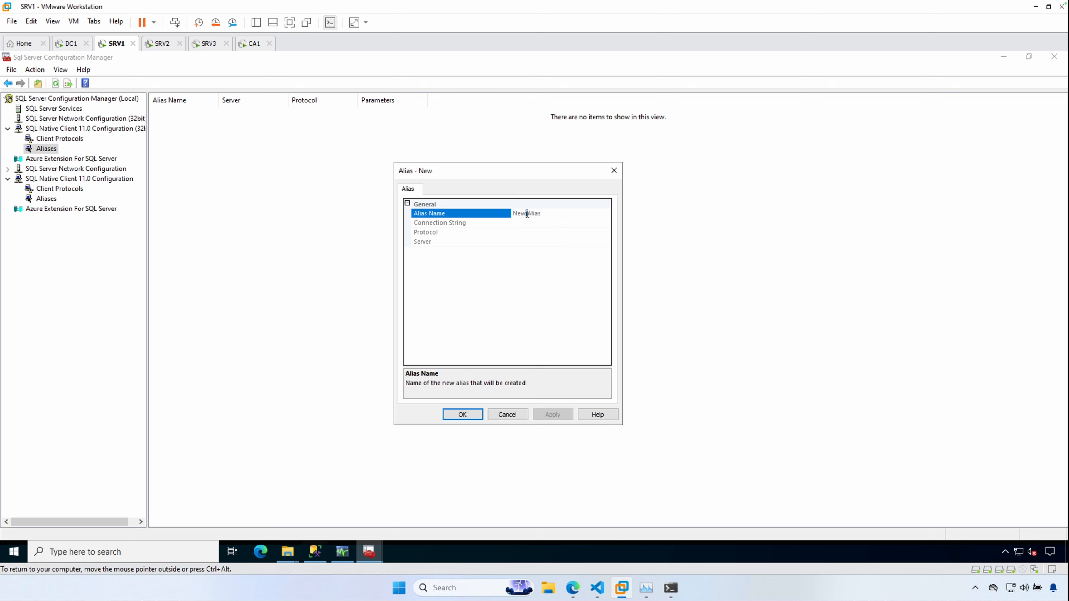
pyautogui.click(530, 223)
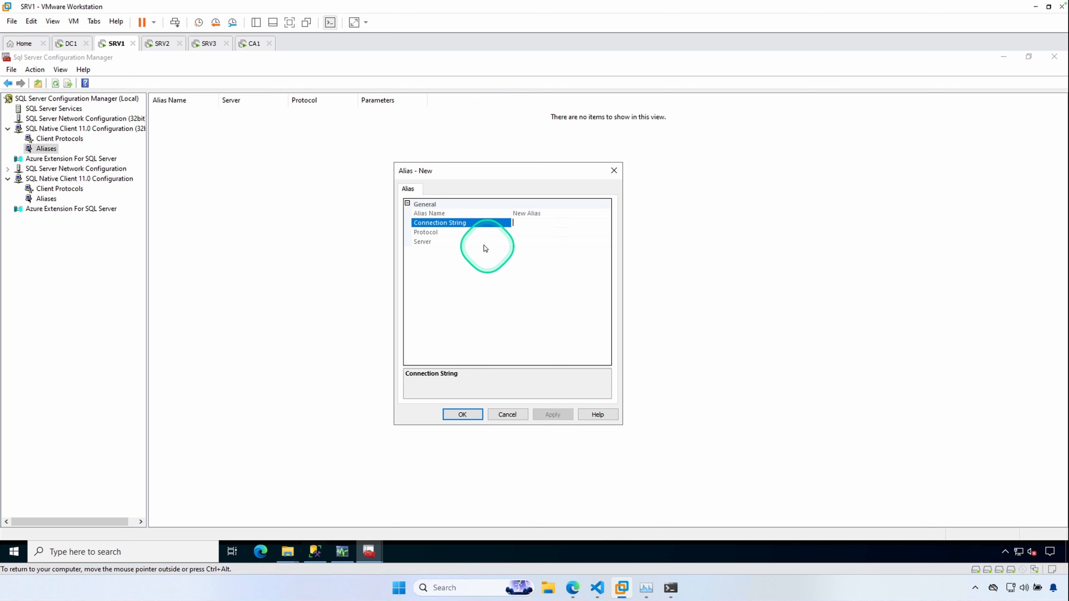
pyautogui.click(542, 213)
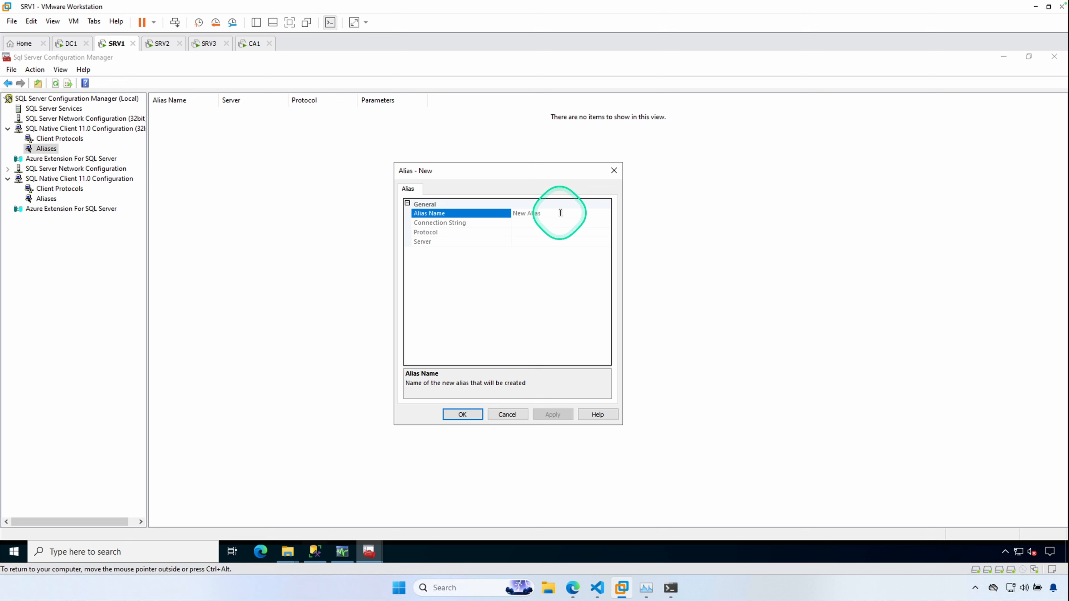
pyautogui.click(430, 542)
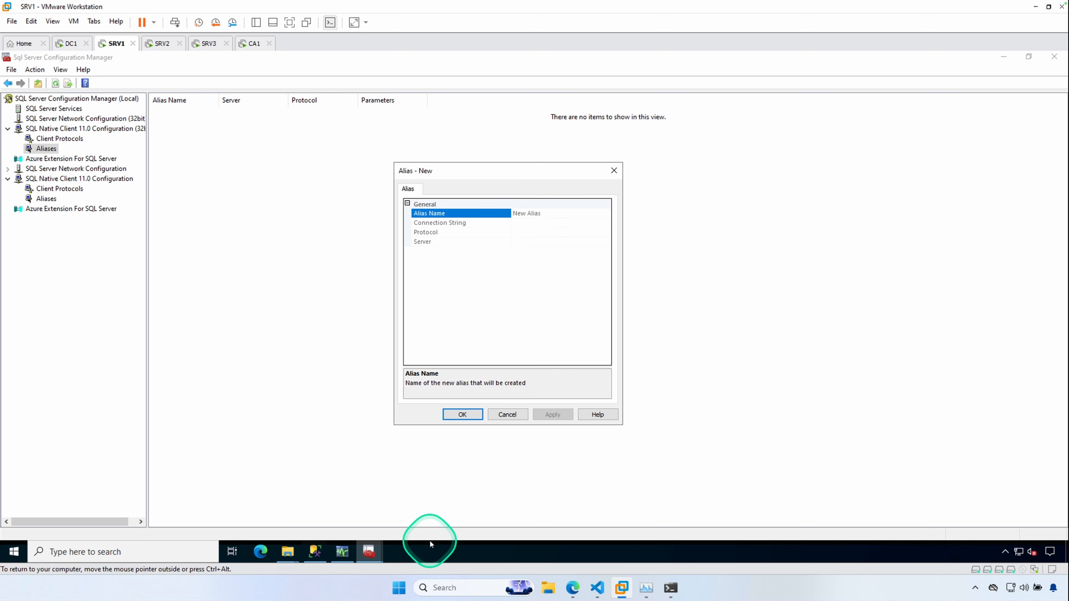
pyautogui.click(508, 414)
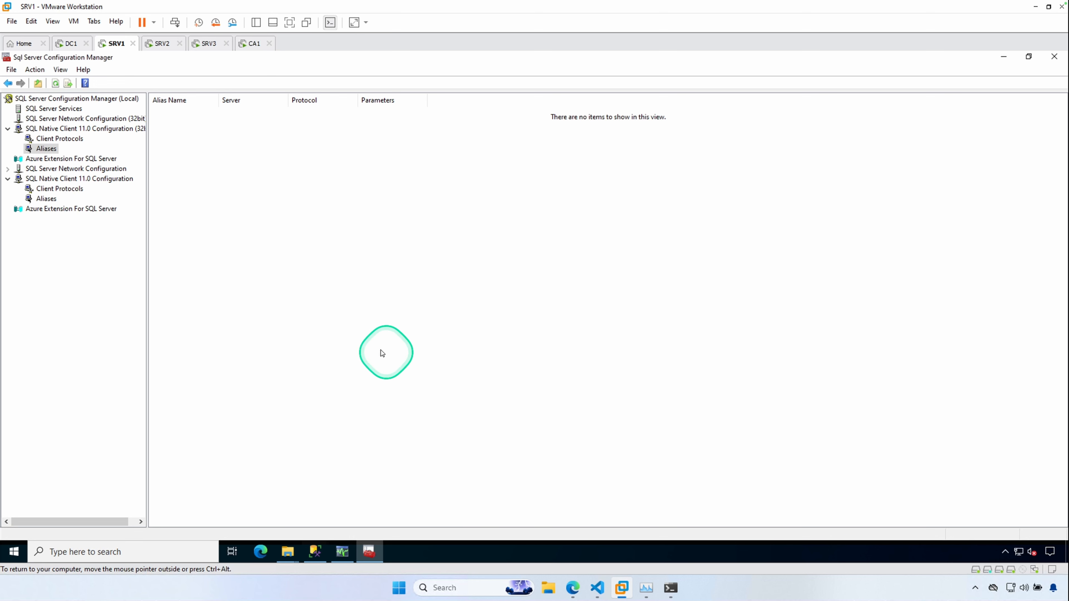
# - View the 64-bit SQL Native Client 11.0 aliases
pyautogui.click(46, 198)
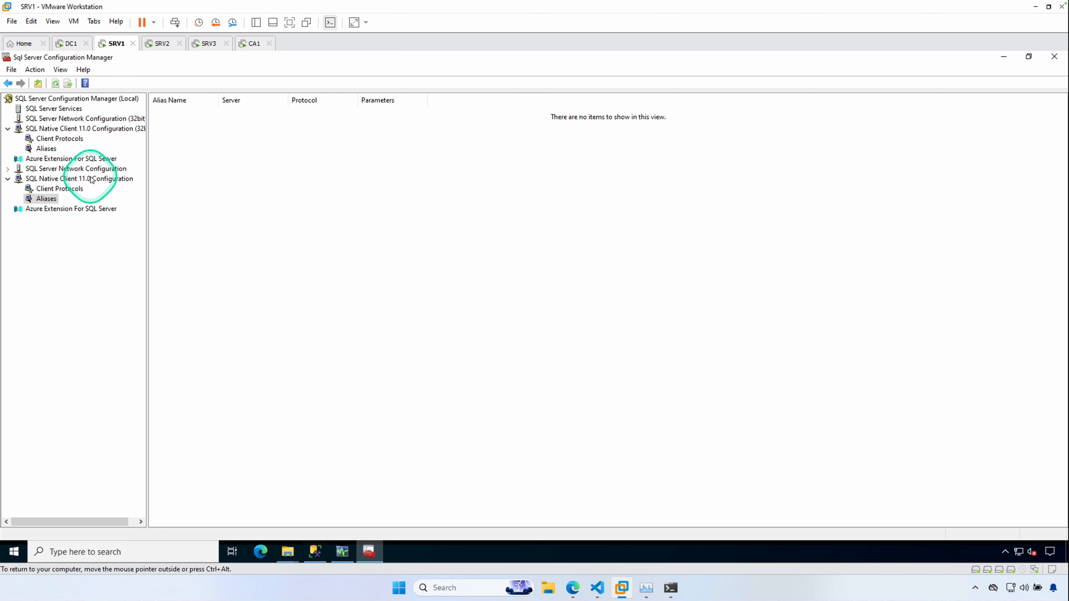
pyautogui.rightClick(279, 163)
pyautogui.click(346, 362)
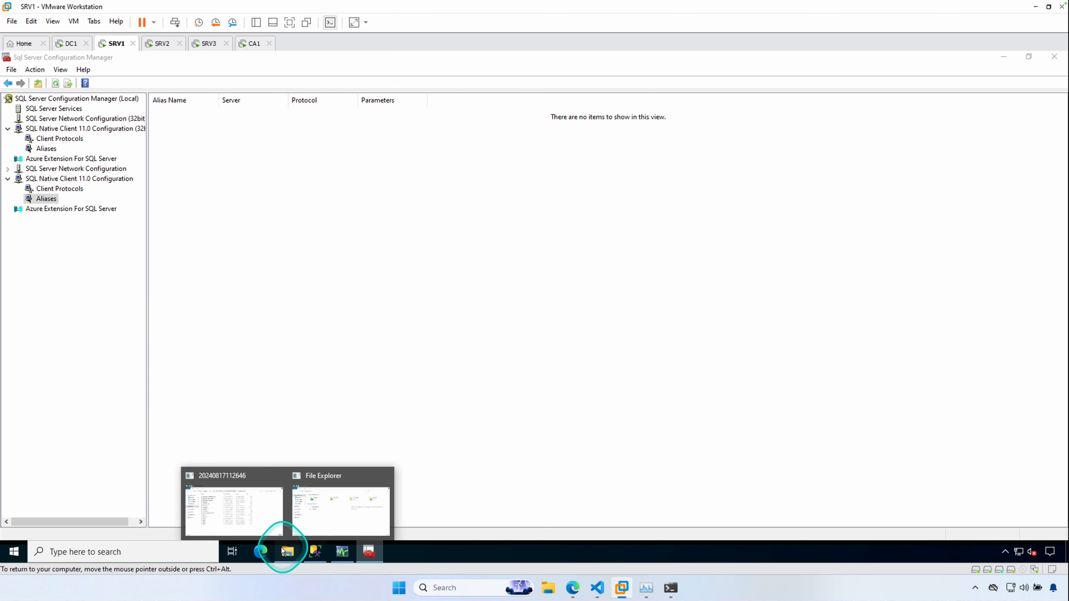
# - Run C:\Windows\System32\cliconfg.exe from File Explorer's address bar and enable the TCP/IP protocol
pyautogui.click(331, 489)
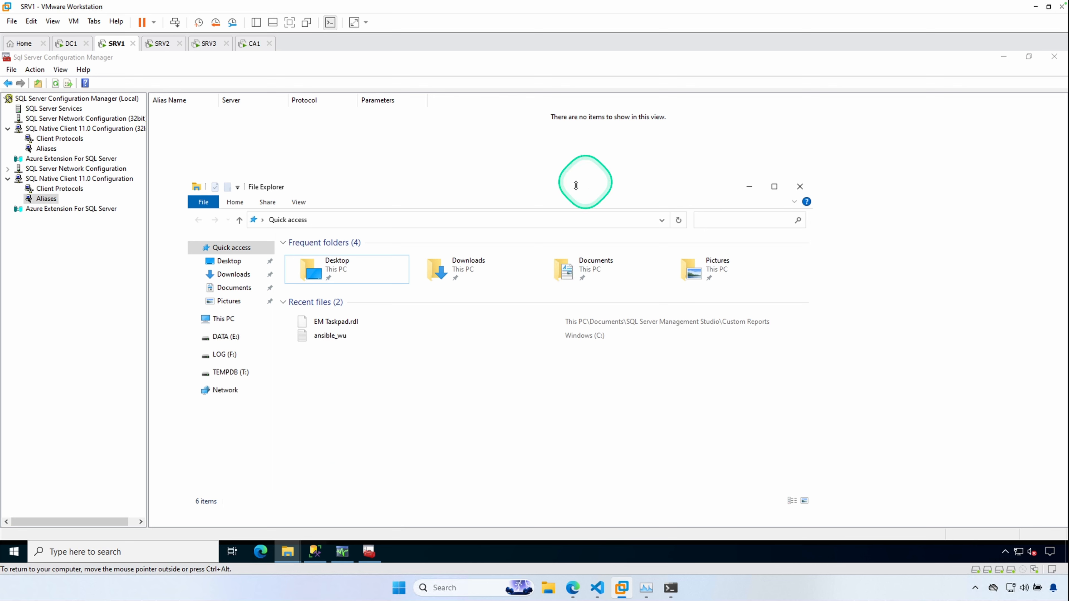
pyautogui.click(390, 219)
pyautogui.write('C:\\Windows\\System32\\cliconfg.exe')
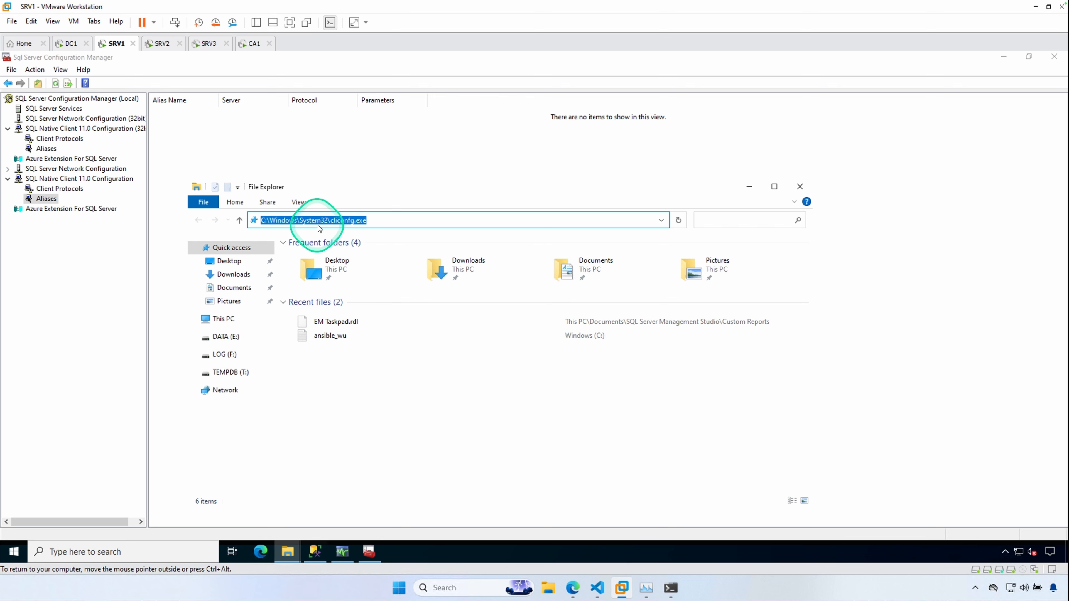
pyautogui.click(337, 222)
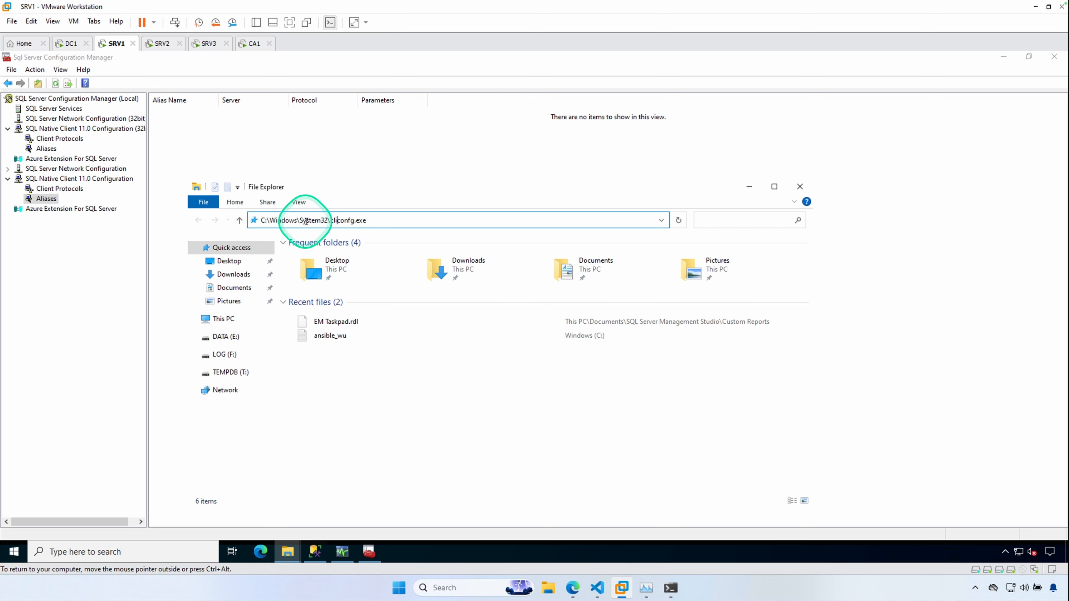
pyautogui.click(384, 220)
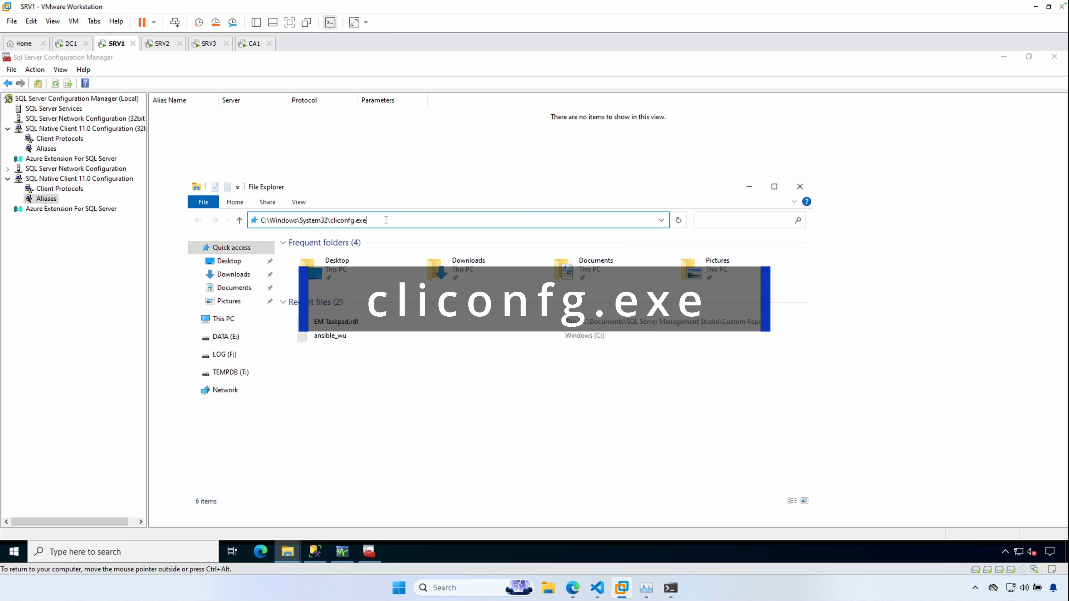
pyautogui.press('Return')
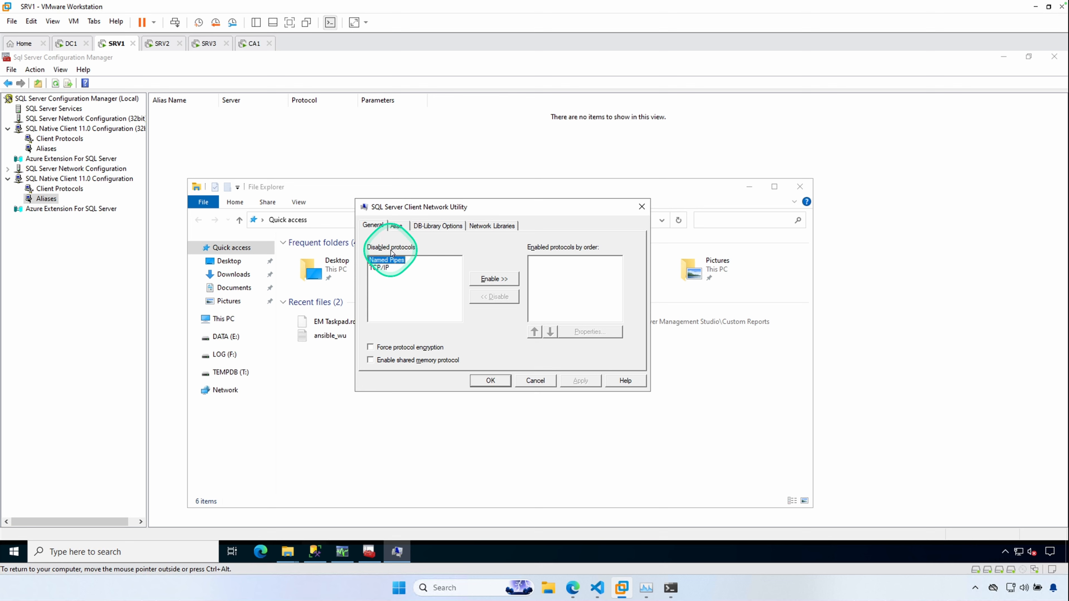
pyautogui.click(379, 268)
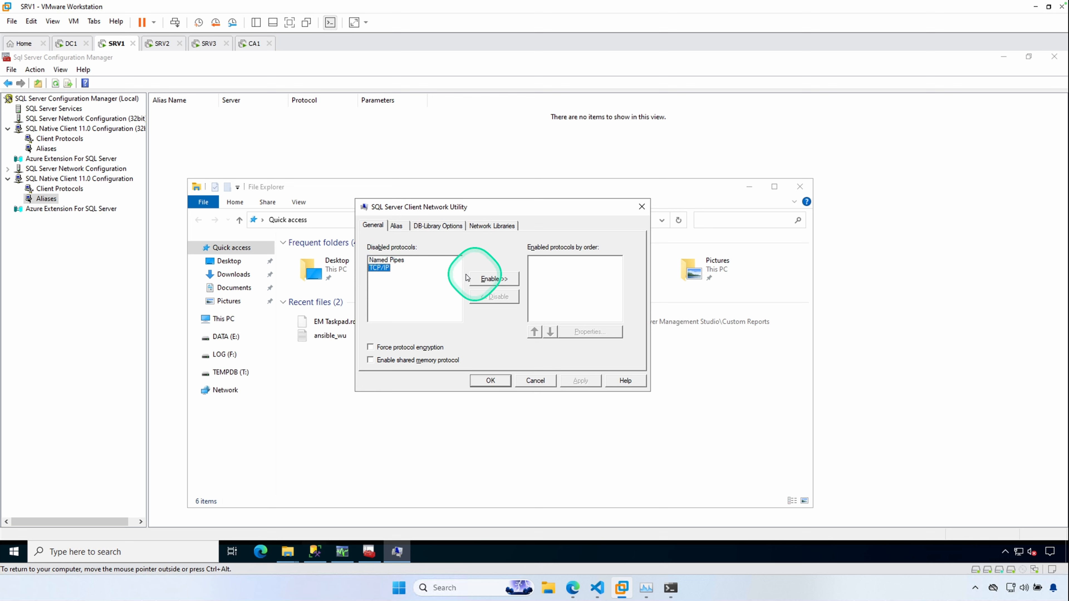
pyautogui.click(494, 279)
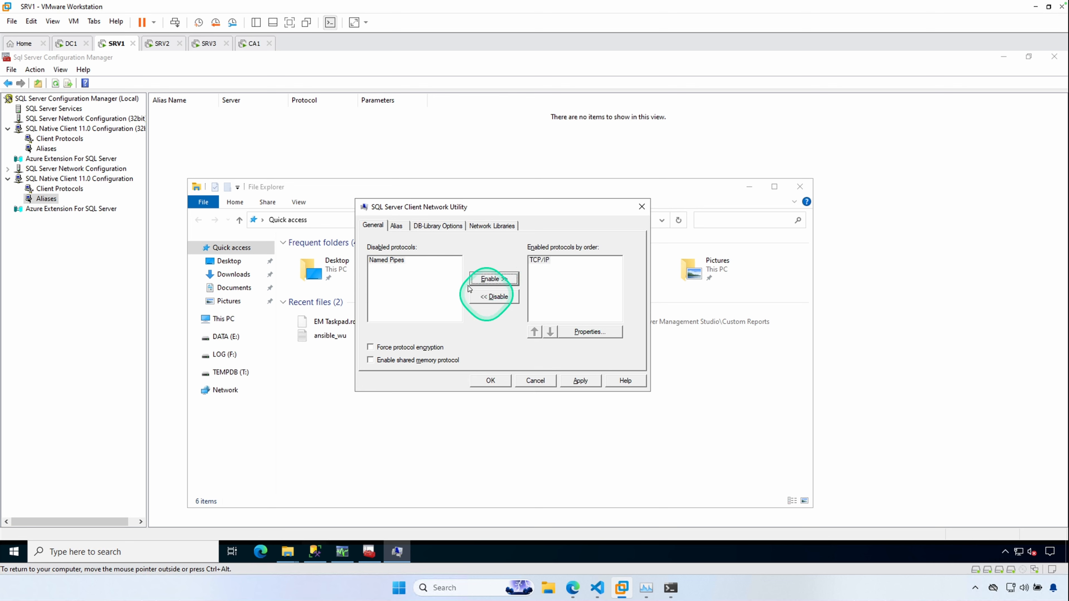
# - Add a new server alias named SRV2\CENTRAL
pyautogui.click(397, 227)
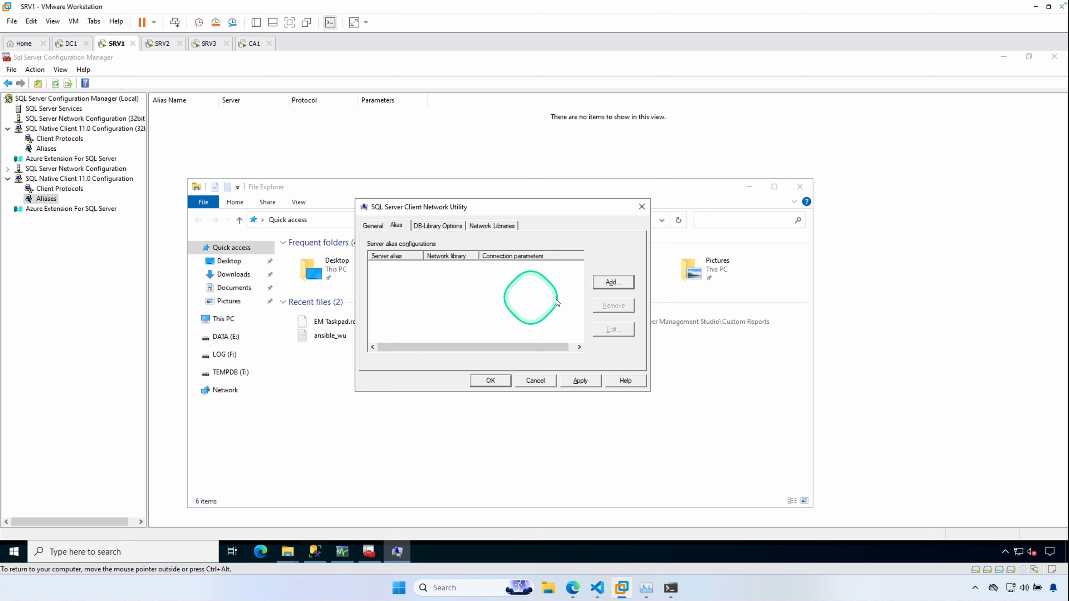
pyautogui.click(628, 280)
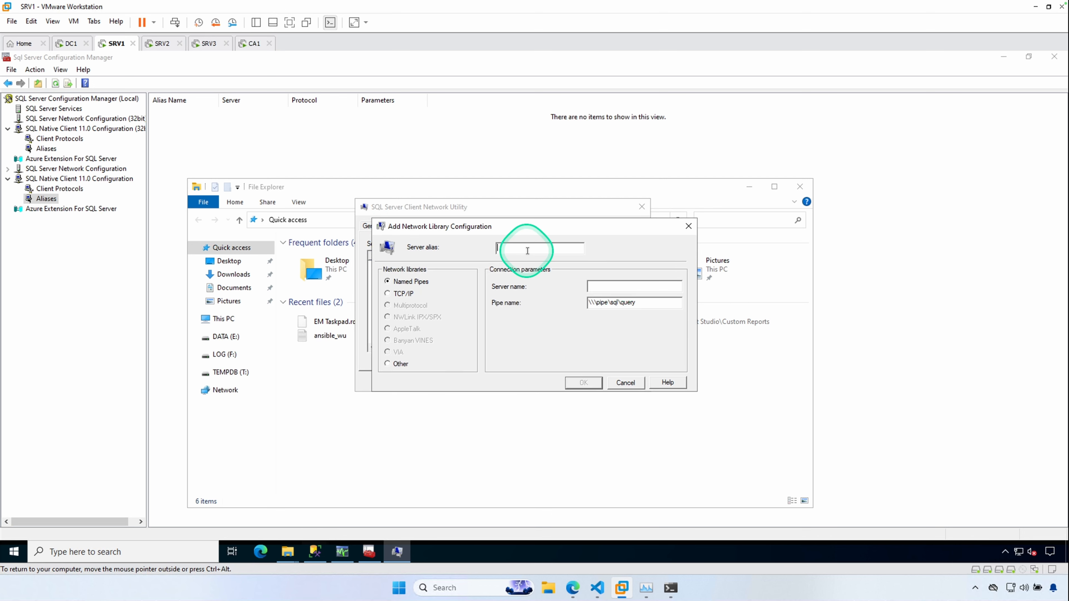
pyautogui.write('SRV2\\')
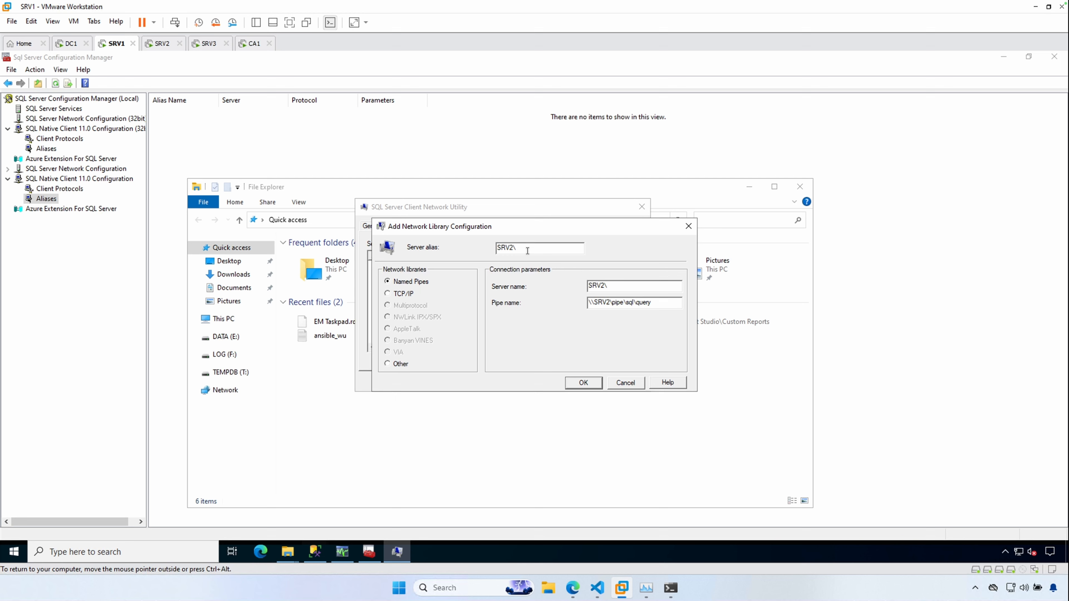
pyautogui.write('CENTRAL')
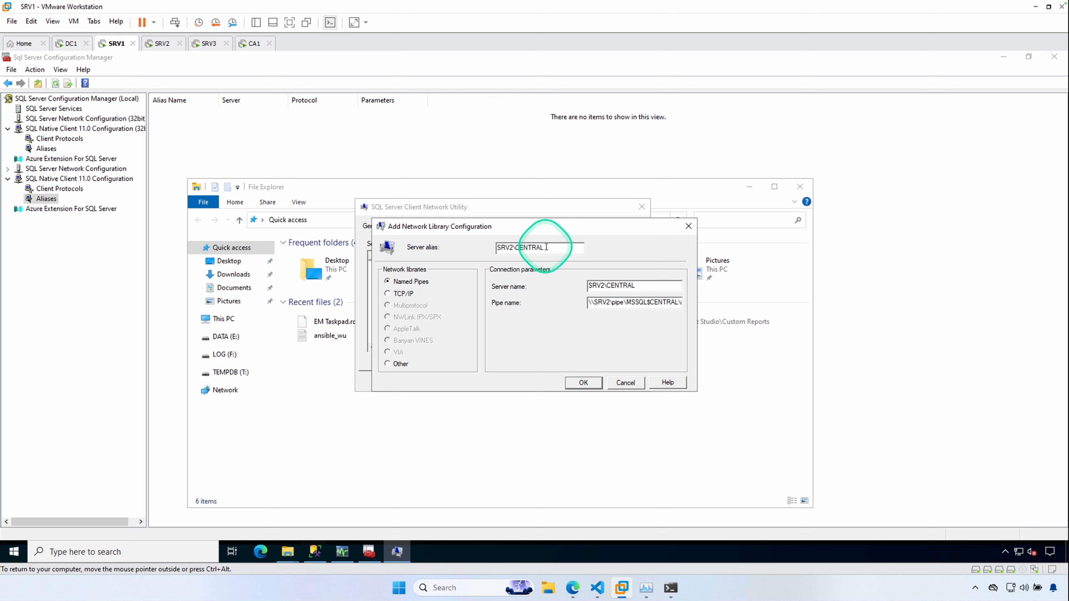
# - Switch the alias's network library to TCP/IP
pyautogui.doubleClick(648, 286)
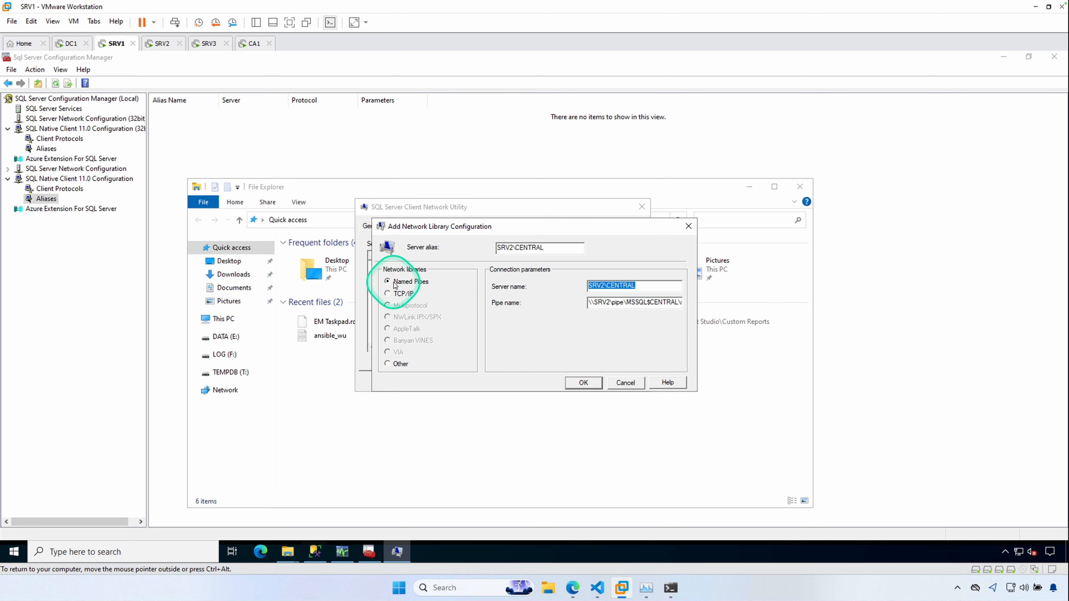
pyautogui.click(388, 294)
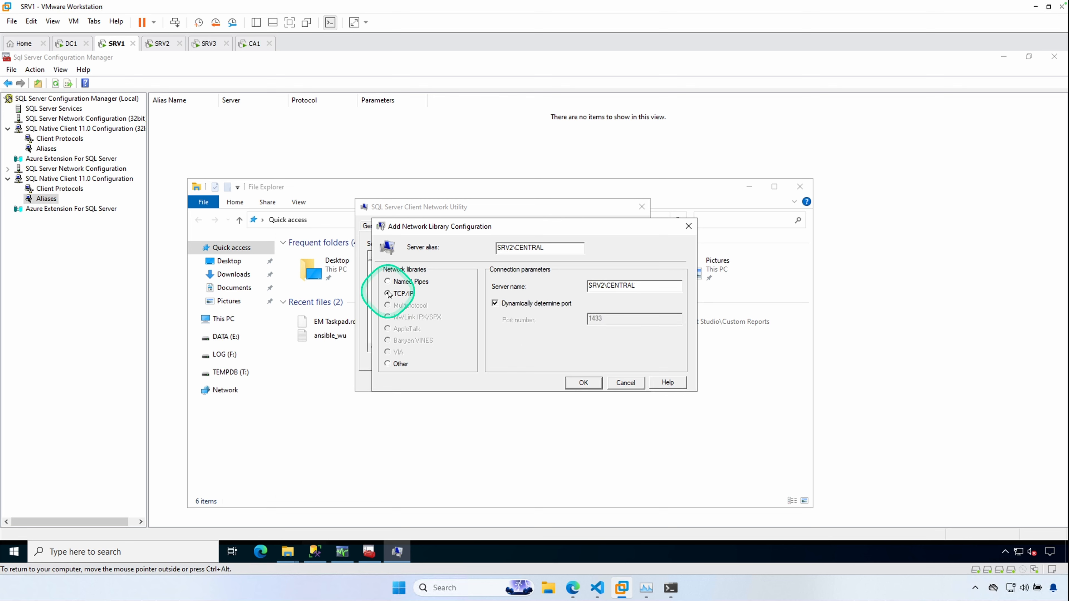
pyautogui.click(404, 283)
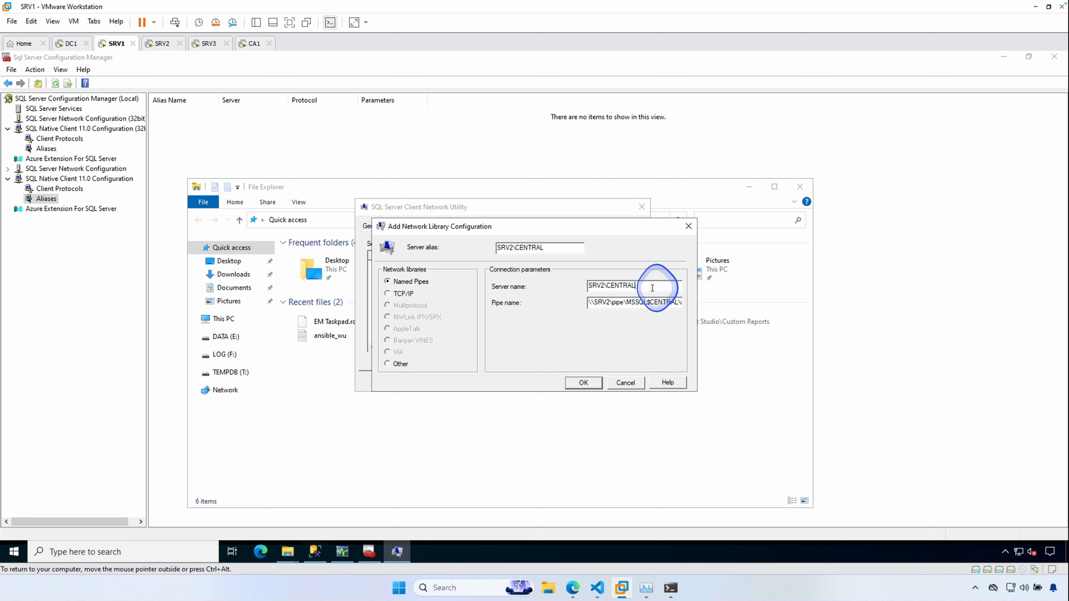
pyautogui.click(388, 294)
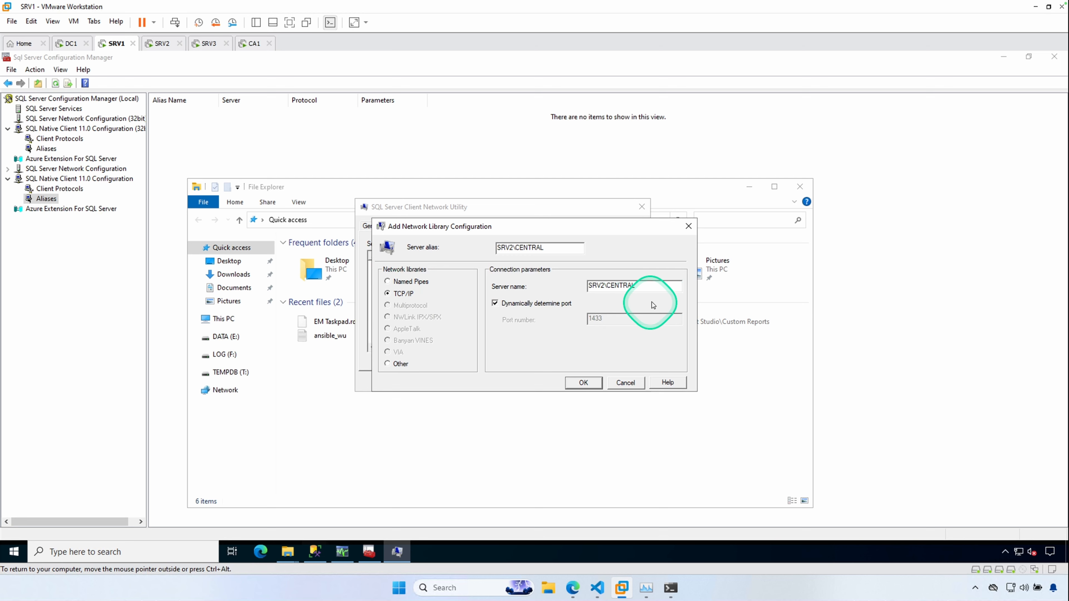
# - Turn off dynamic port detection and set the alias's port number to 1533
pyautogui.click(494, 303)
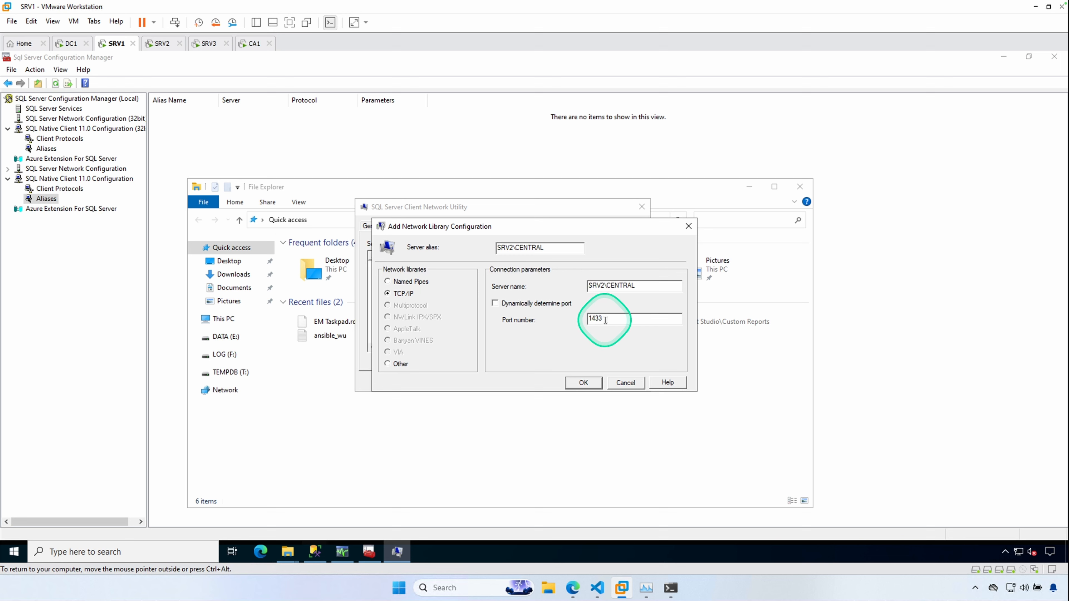
pyautogui.moveTo(606, 319); pyautogui.dragTo(554, 313)
pyautogui.press('Right')
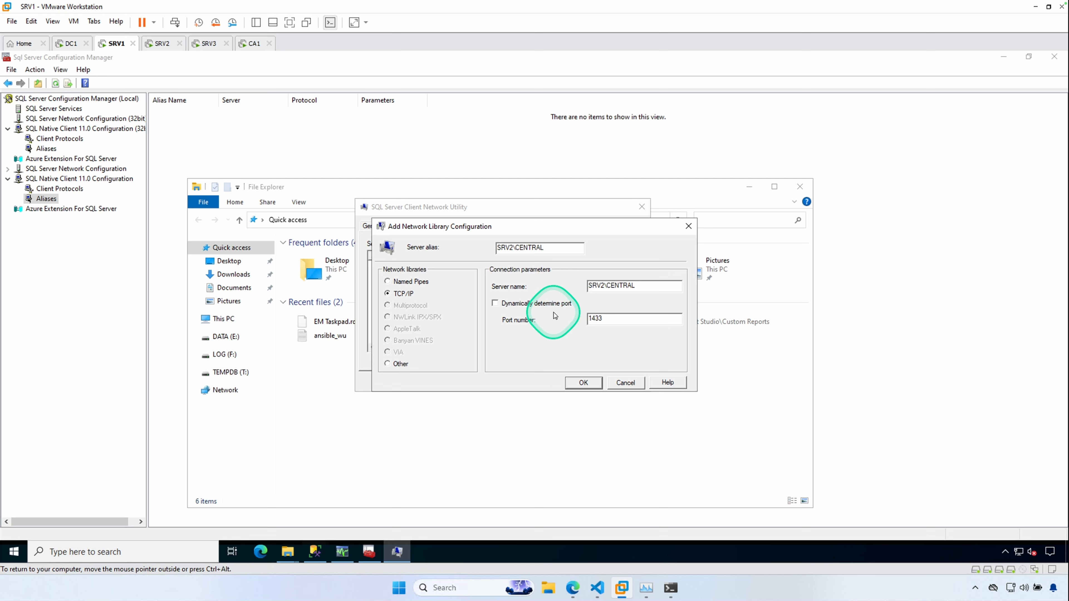
pyautogui.press('BackSpace')
pyautogui.press('BackSpace')
pyautogui.press('BackSpace')
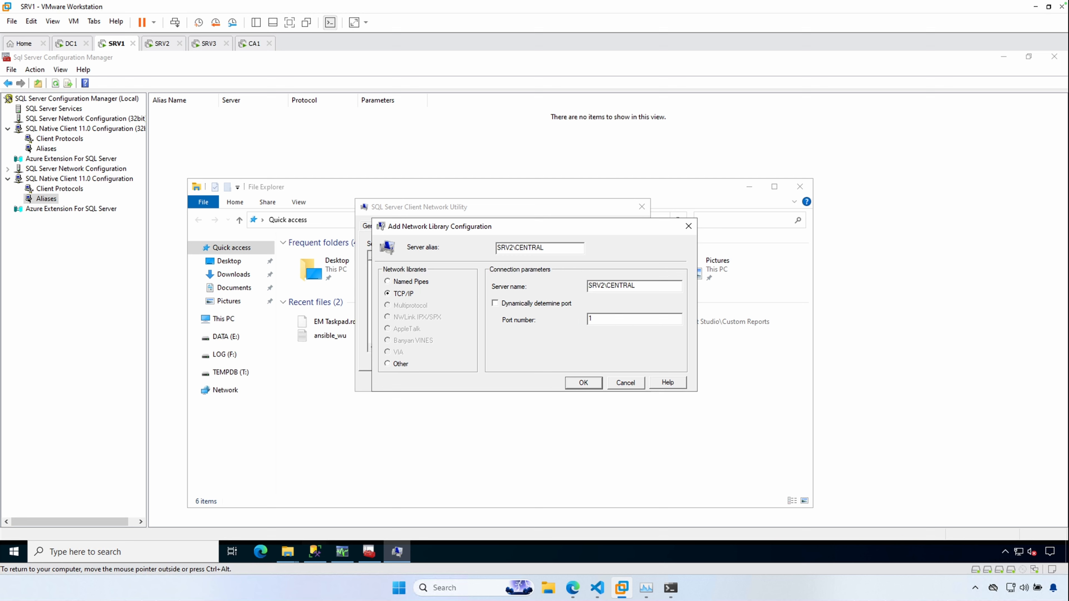
pyautogui.write('533')
# - Set the alias's server name to SRV2.HOMELAB.LOCAL, save the alias and close the client network utility
pyautogui.moveTo(656, 285); pyautogui.dragTo(509, 278)
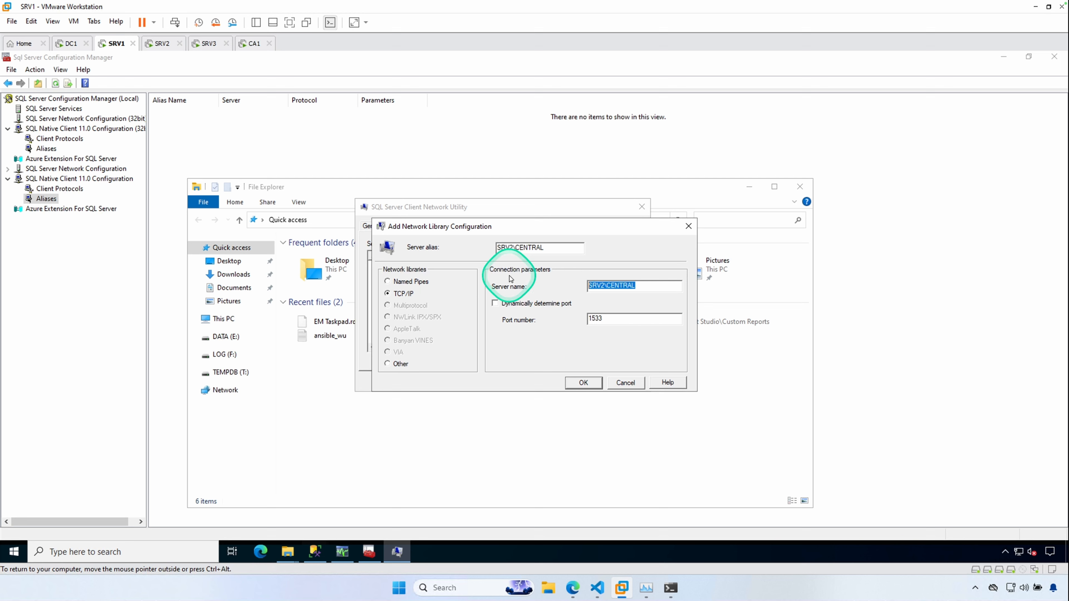
pyautogui.write('SRV')
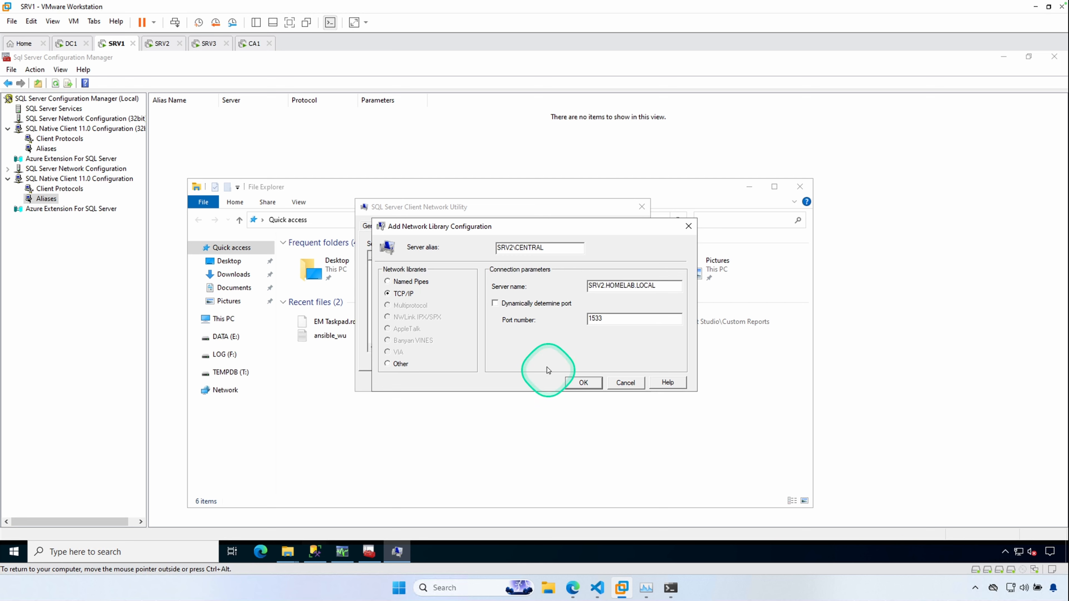
pyautogui.click(580, 382)
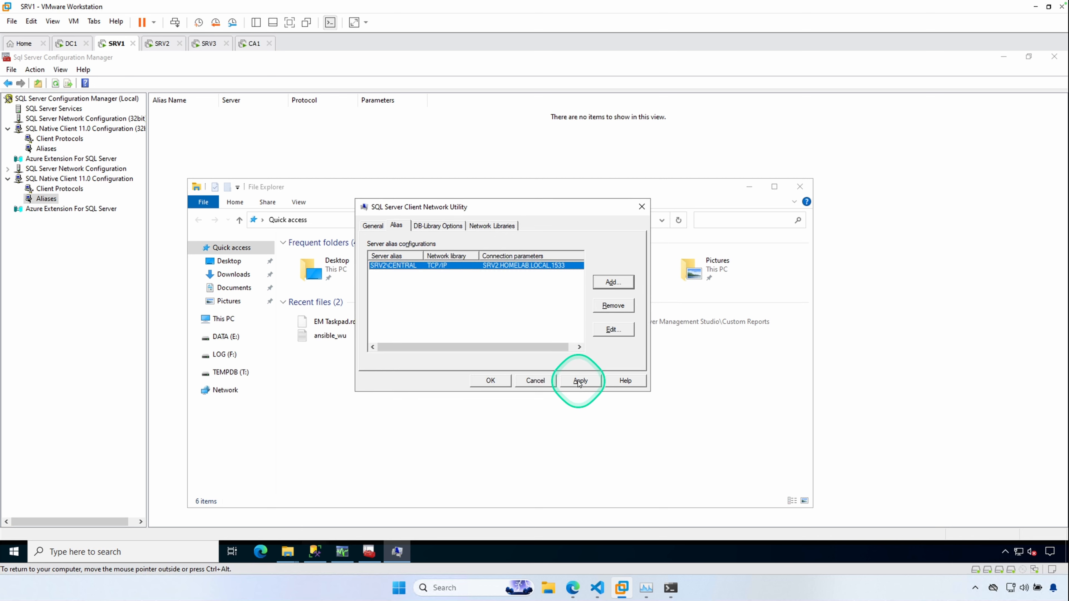
pyautogui.click(491, 381)
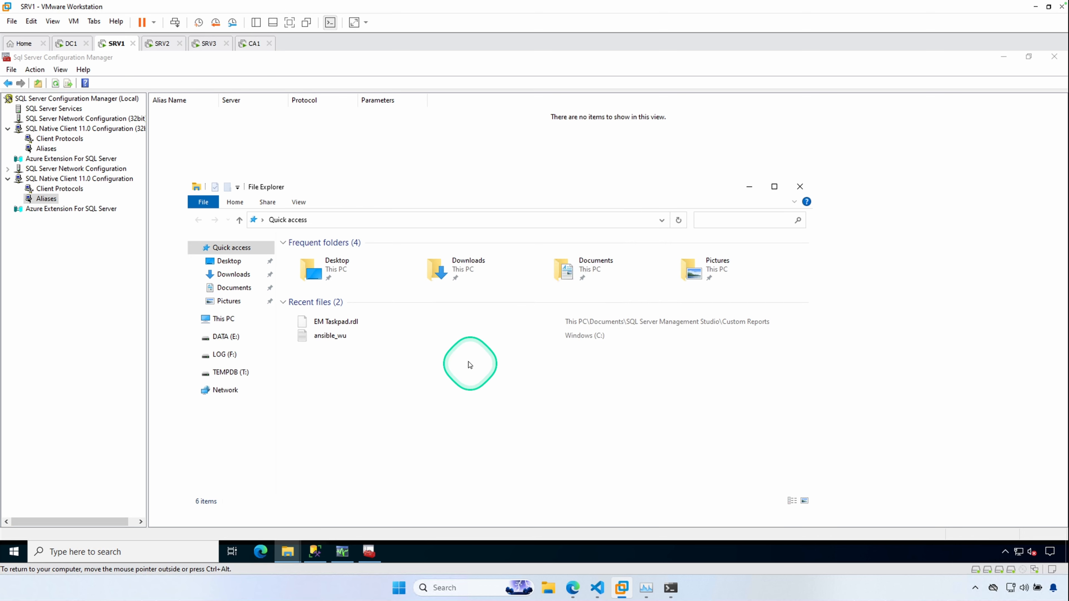
# - Run the 32-bit C:\Windows\SYSWOW64\cliconfg.exe from the address bar and enable the TCP/IP protocol
pyautogui.click(348, 220)
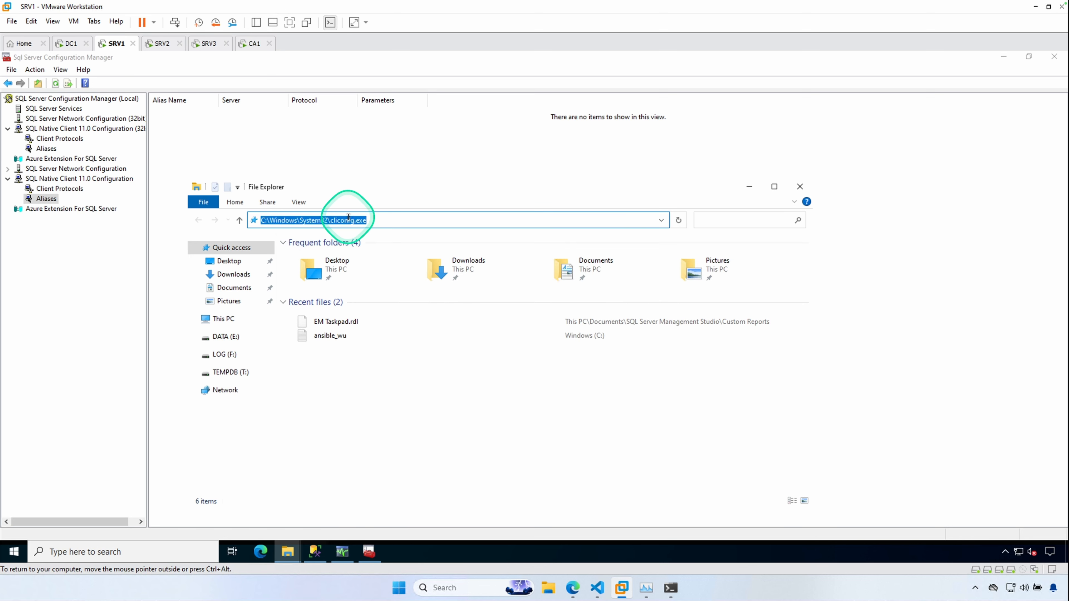
pyautogui.click(304, 221)
pyautogui.moveTo(304, 220); pyautogui.dragTo(395, 219)
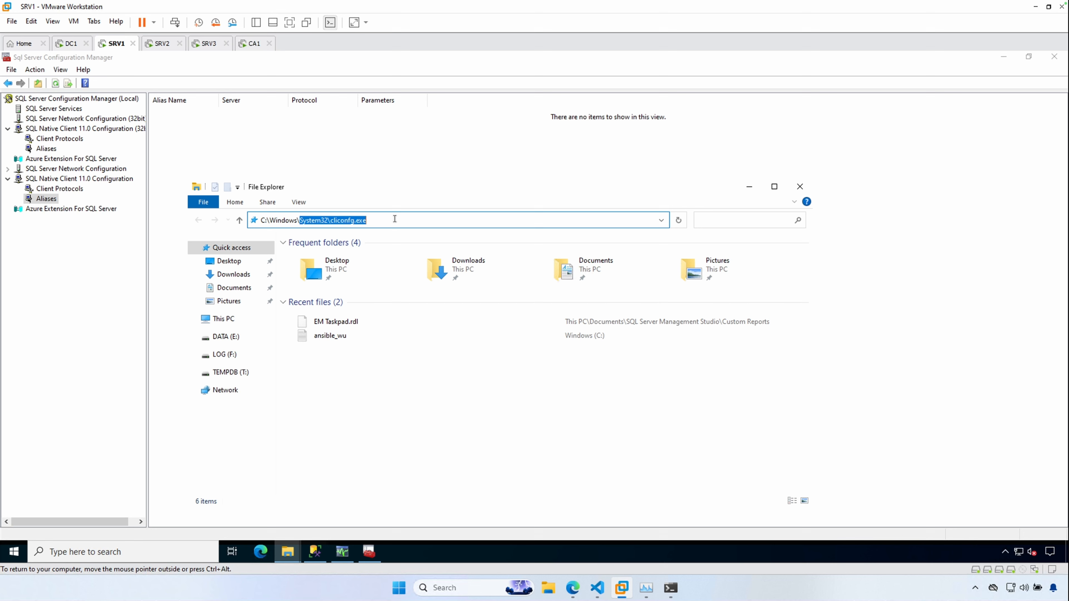
pyautogui.write('SYS')
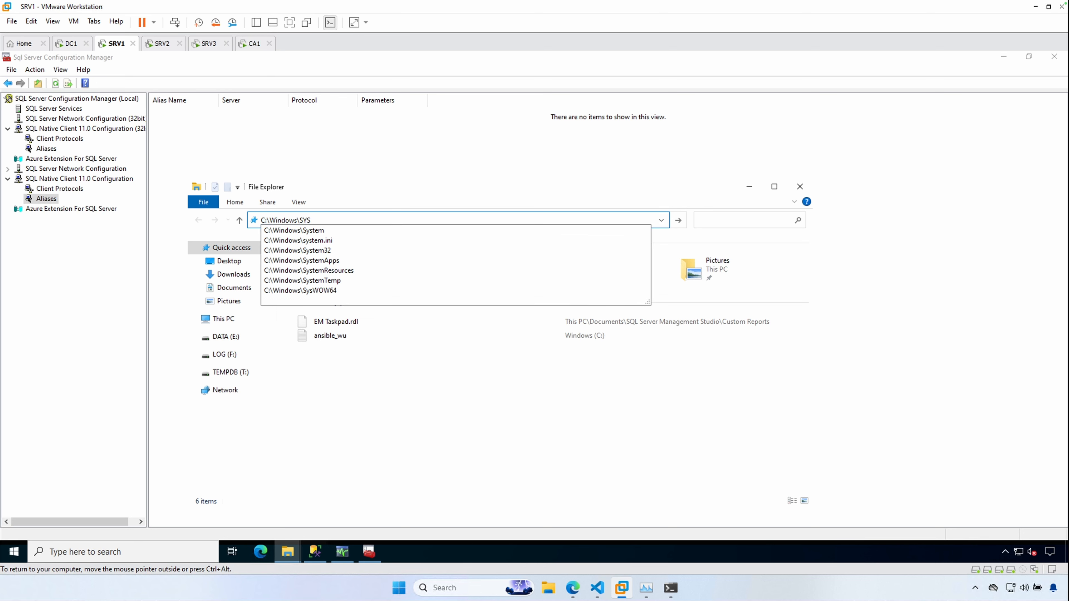
pyautogui.click(375, 216)
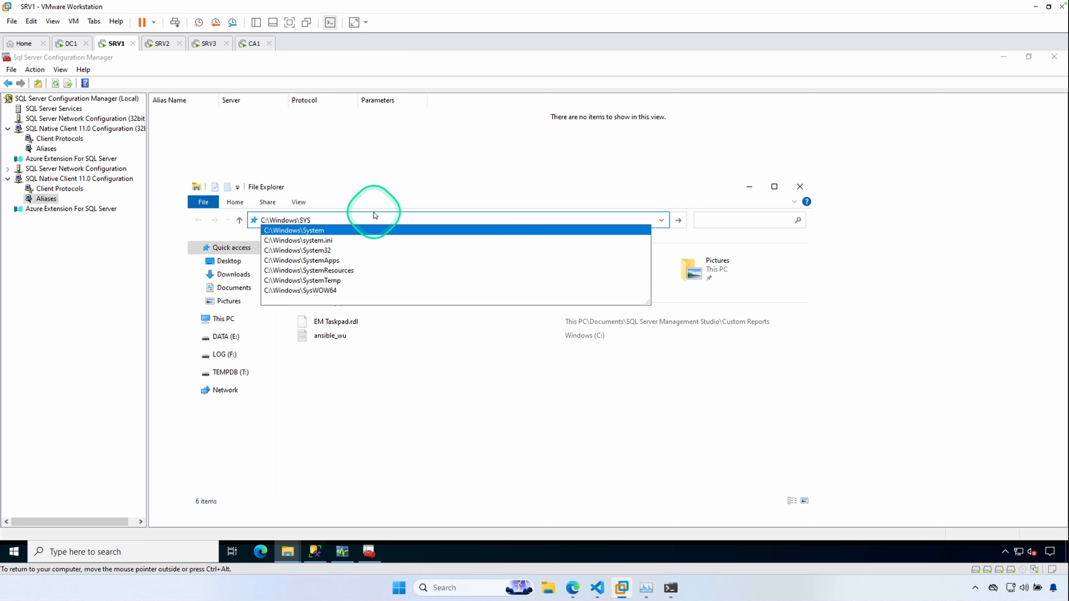
pyautogui.write('WOW')
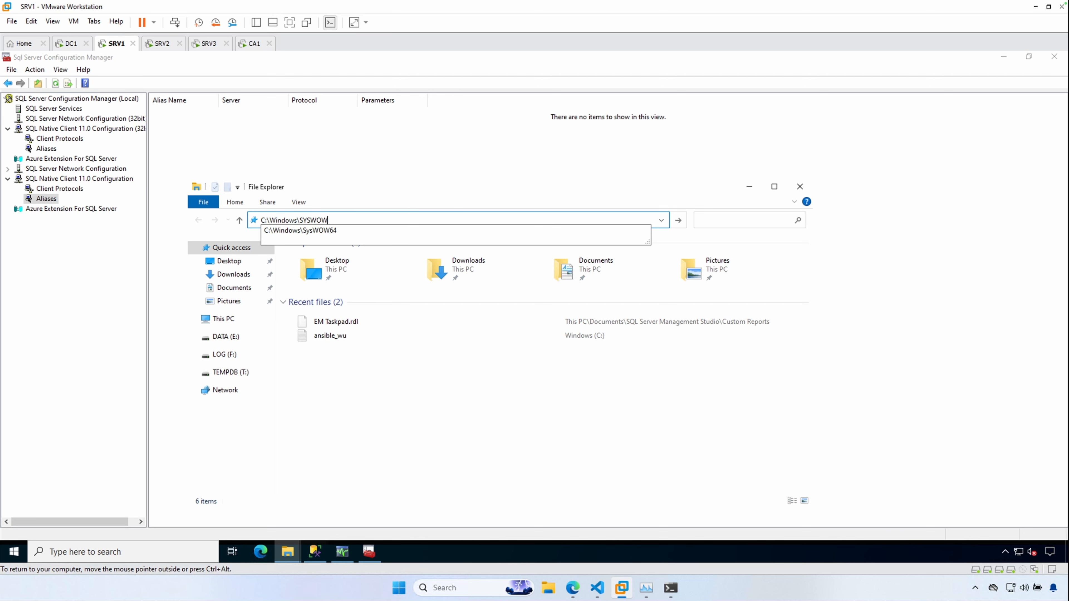
pyautogui.write('64\\clicon')
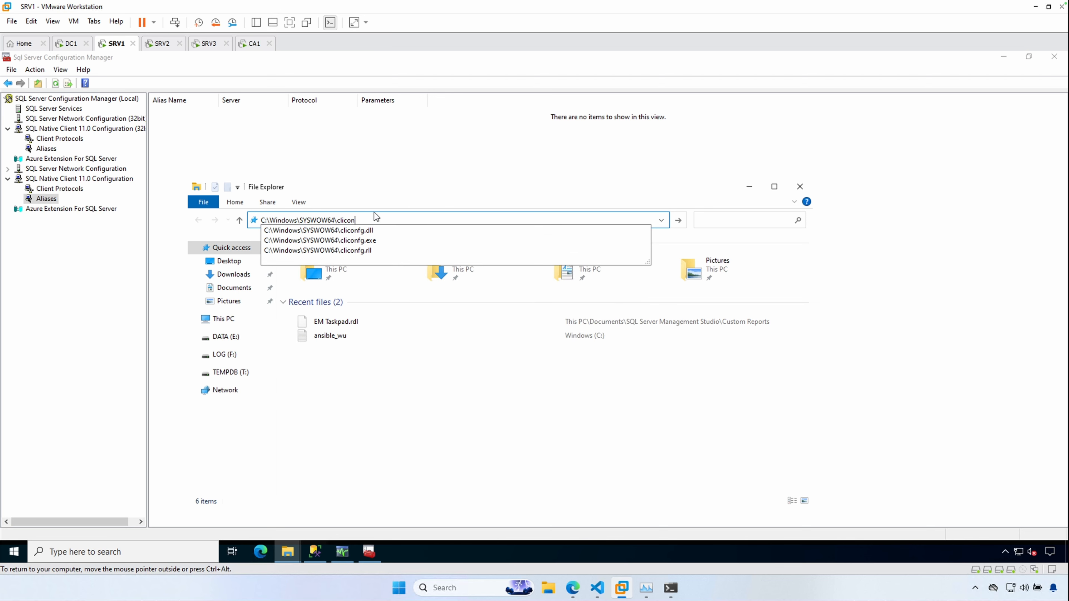
pyautogui.click(360, 222)
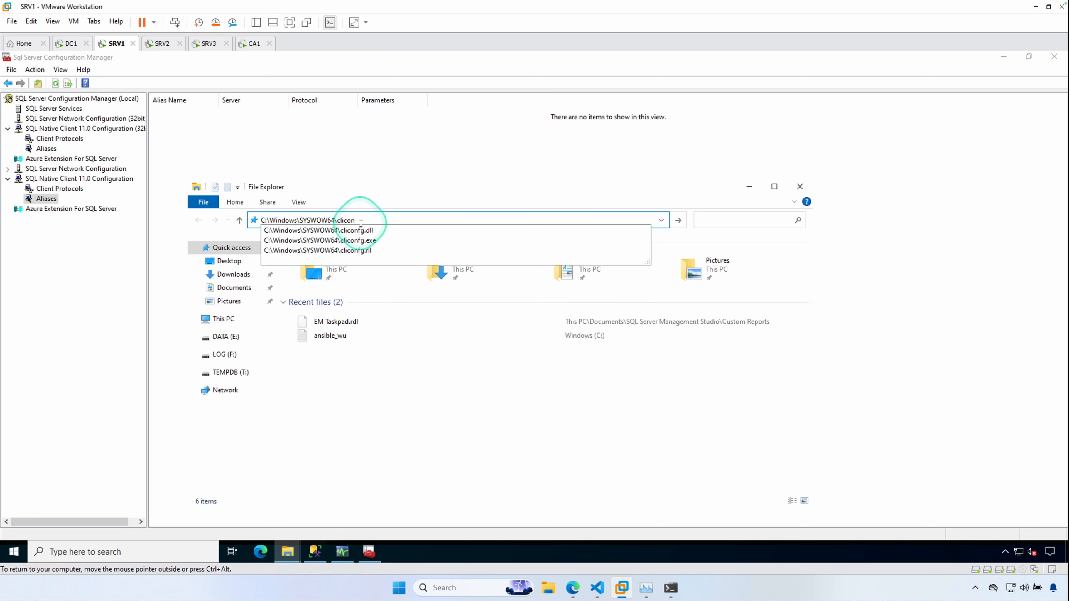
pyautogui.click(355, 241)
pyautogui.click(356, 243)
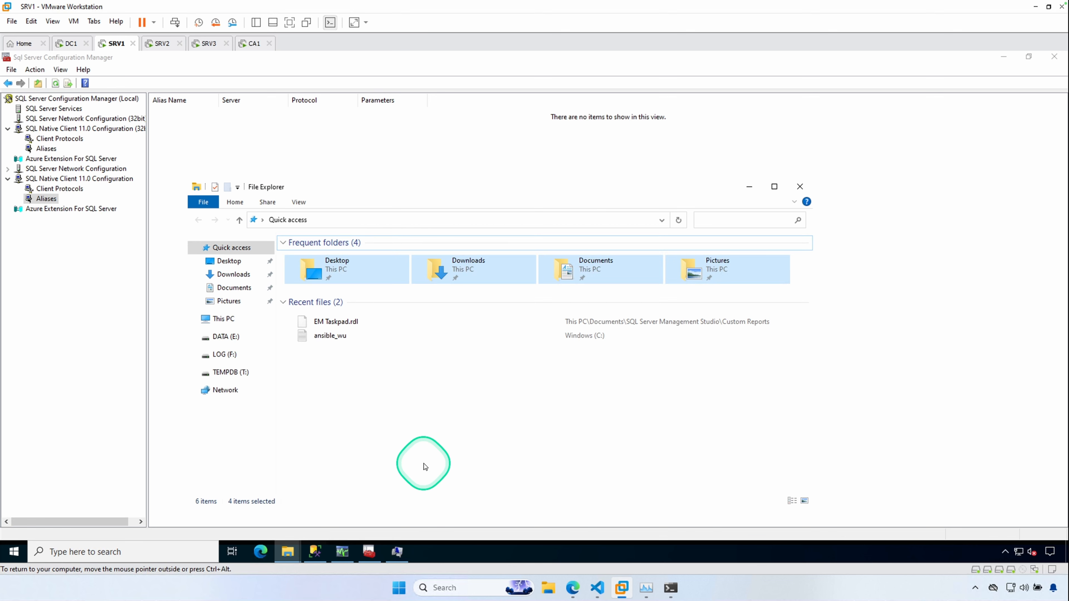
pyautogui.click(397, 552)
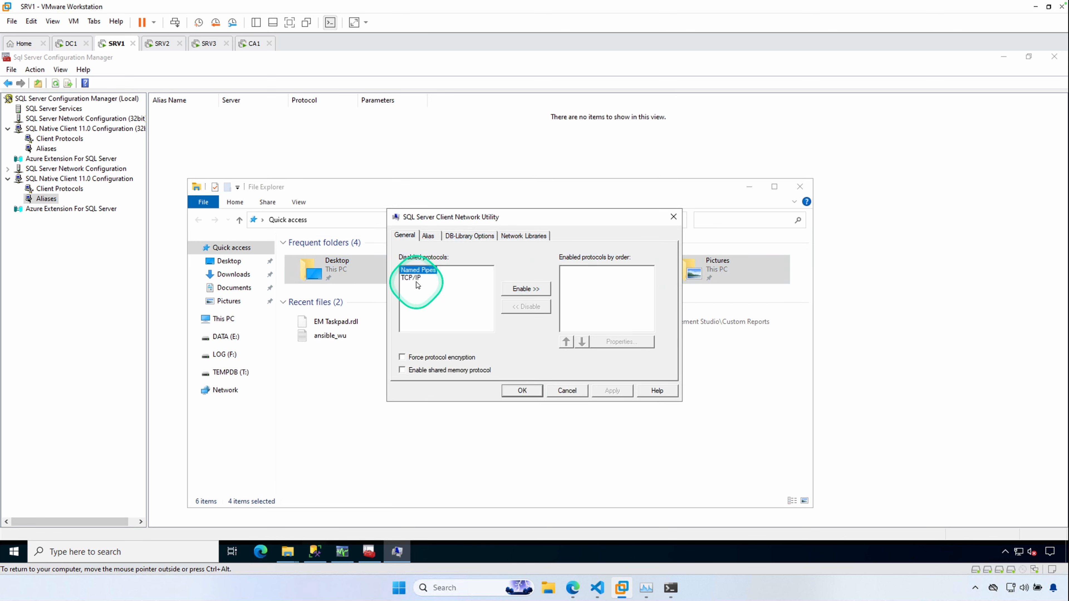
pyautogui.click(536, 294)
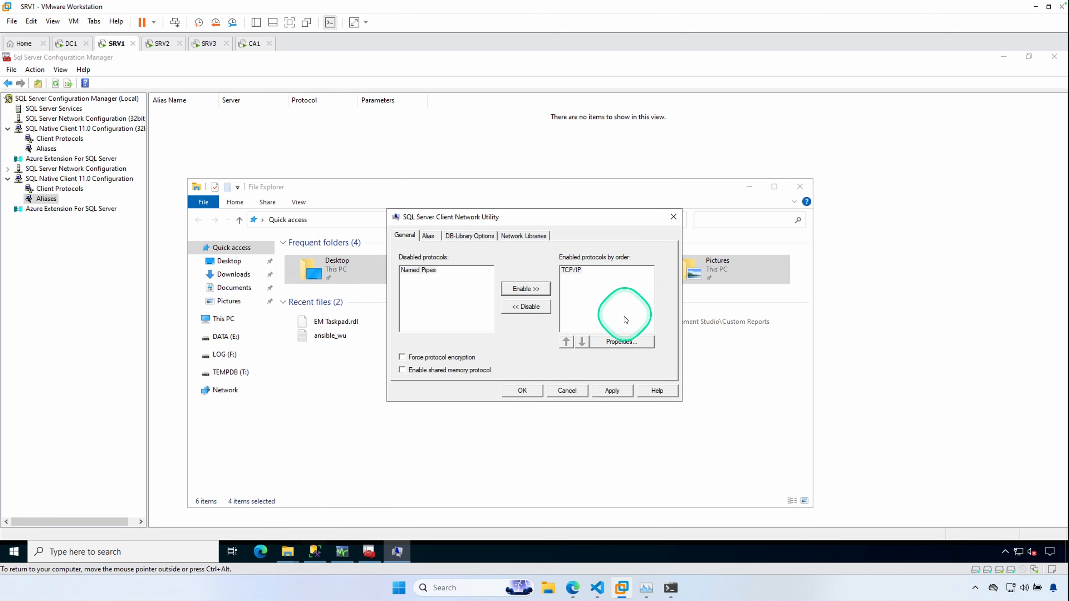
# - Add a new client alias named SRV2\CENTRAL in the 32-bit client network utility
pyautogui.click(430, 237)
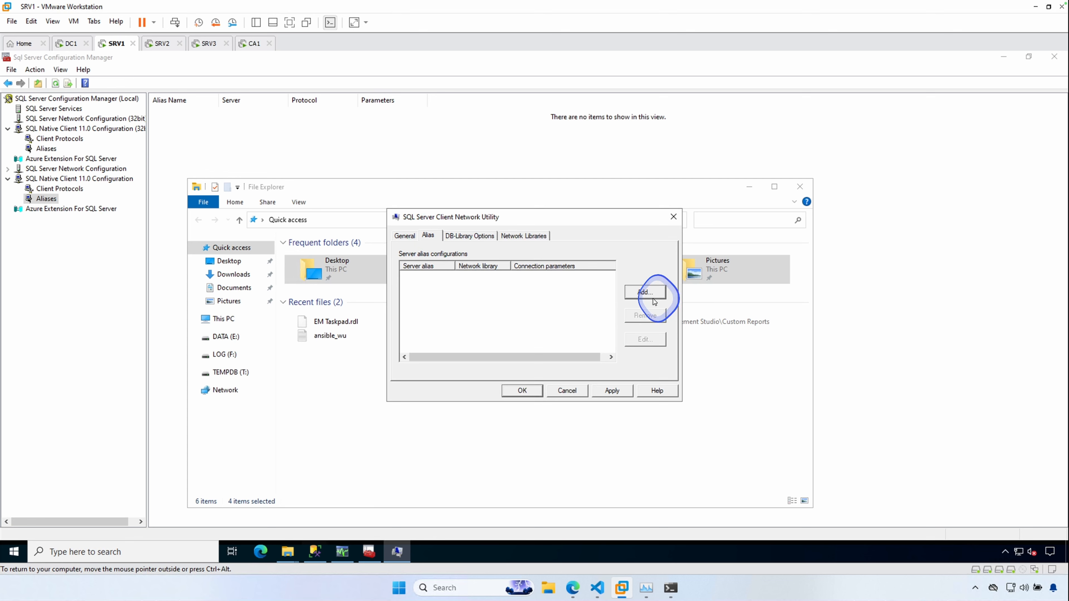
pyautogui.click(646, 293)
pyautogui.write('S')
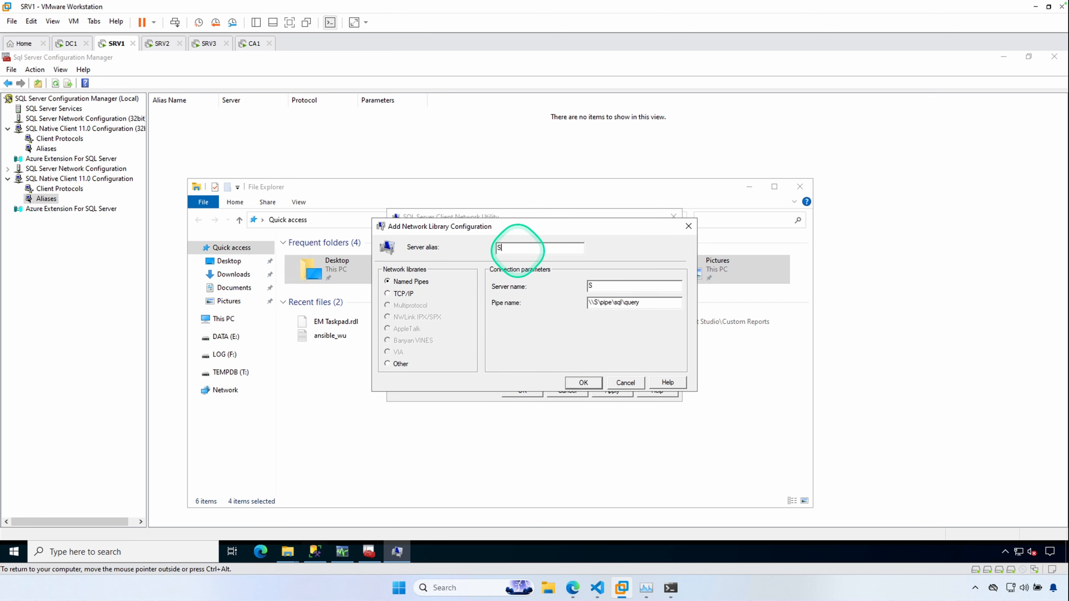
pyautogui.write('RV2\\CENTRAL')
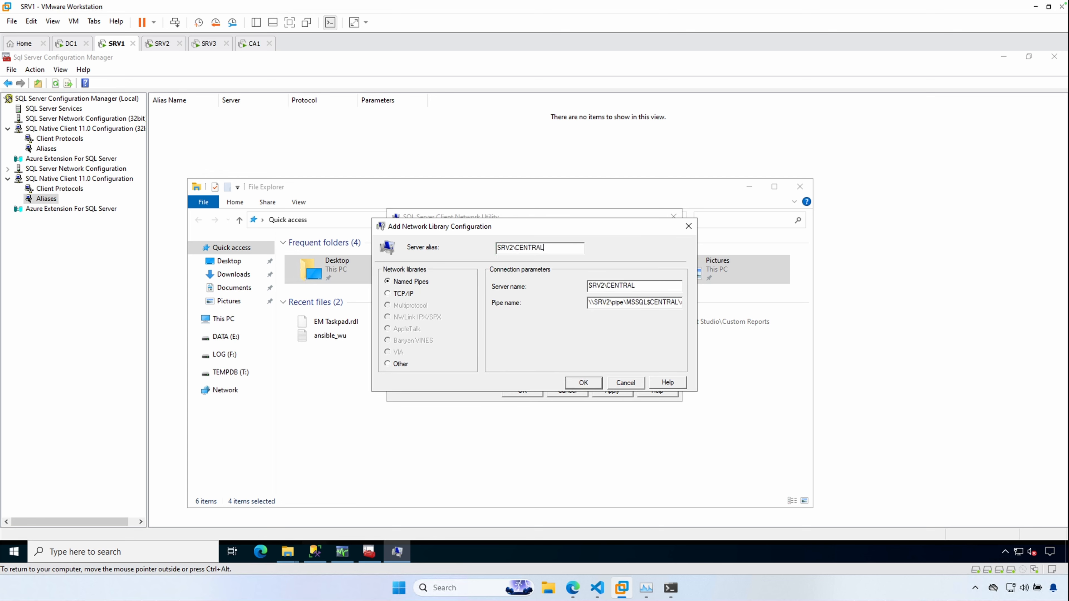
# - Switch the alias to TCP/IP and set its server name to SRV2.HOMELAB.LOCAL
pyautogui.click(387, 293)
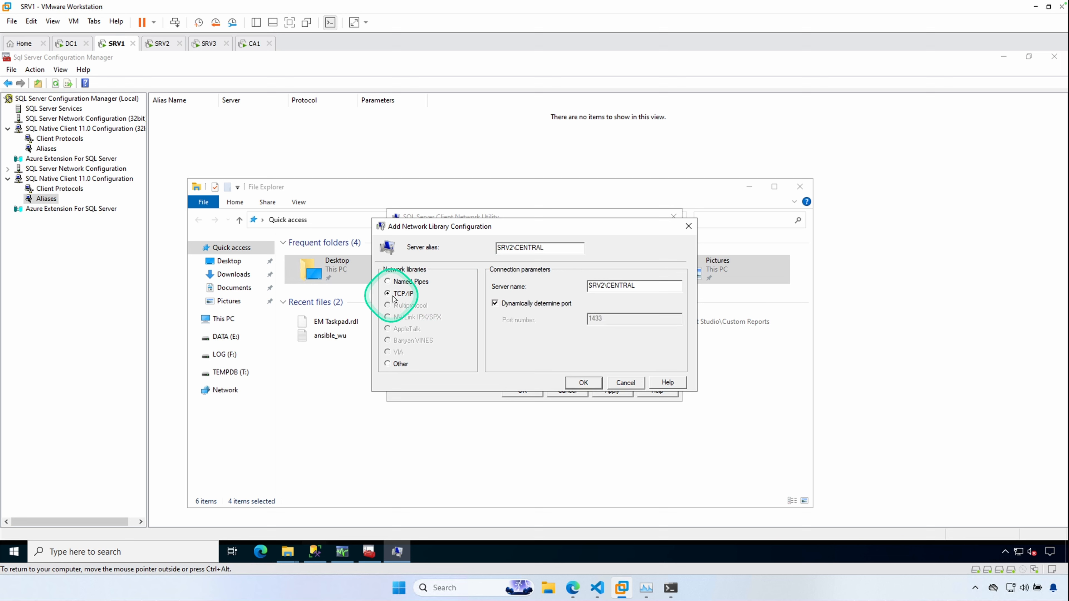
pyautogui.moveTo(649, 287); pyautogui.dragTo(605, 285)
pyautogui.write('>')
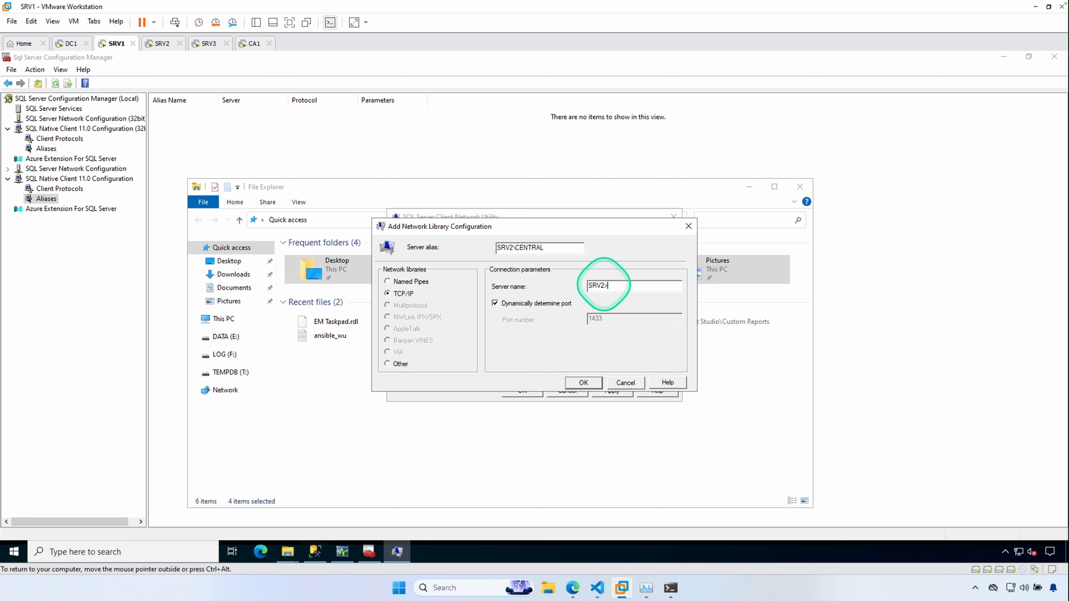
pyautogui.write('HOMELAB.LOCAL')
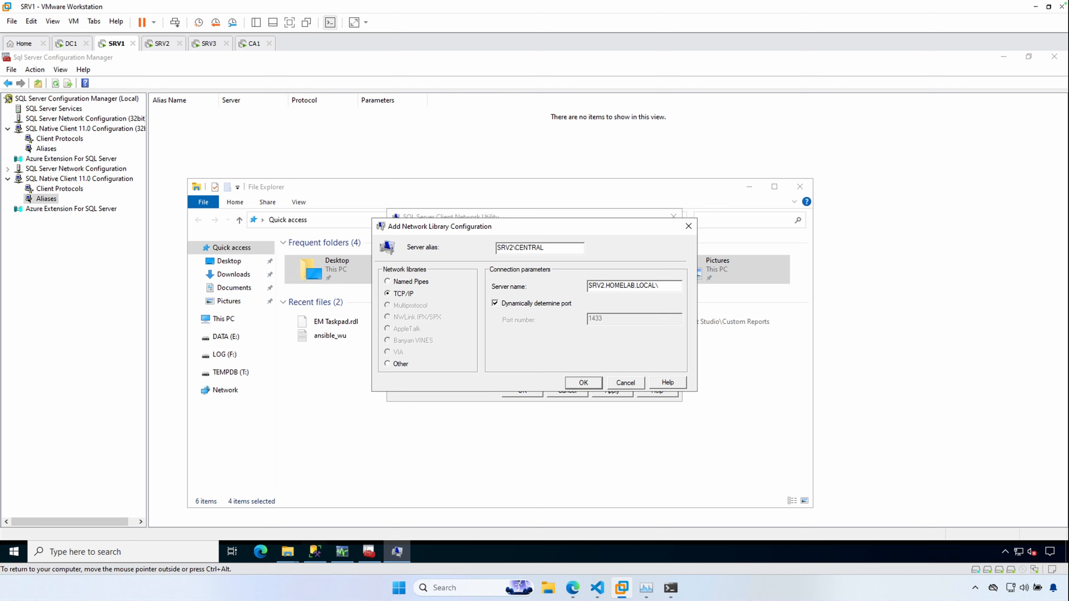
# - Turn off dynamic port detection, set the port number to 1533, save the alias and close the utility
pyautogui.click(495, 303)
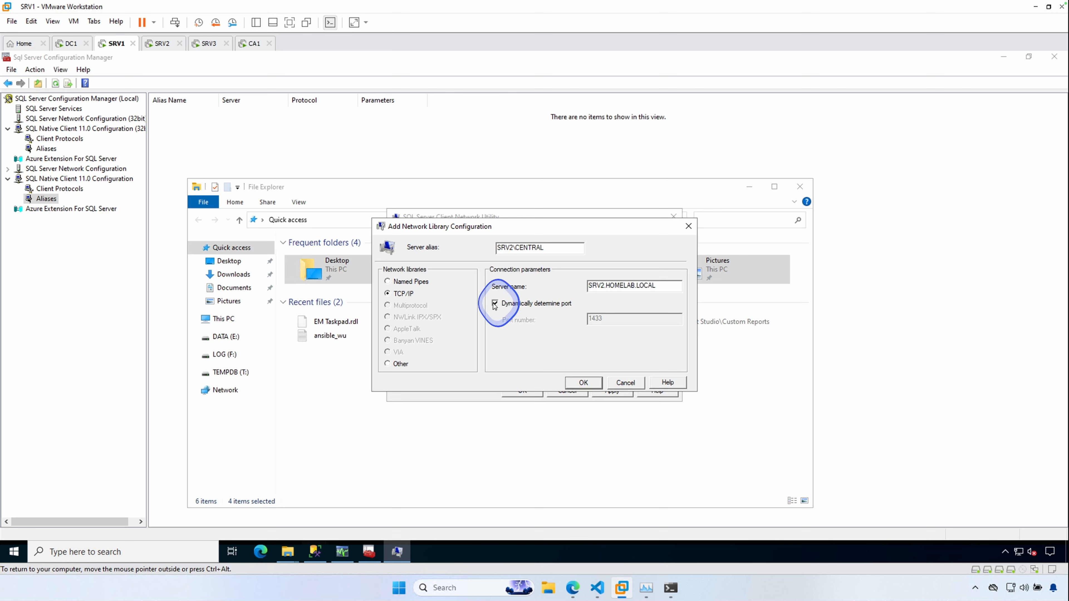
pyautogui.click(588, 320)
pyautogui.doubleClick(594, 319)
pyautogui.click(394, 317)
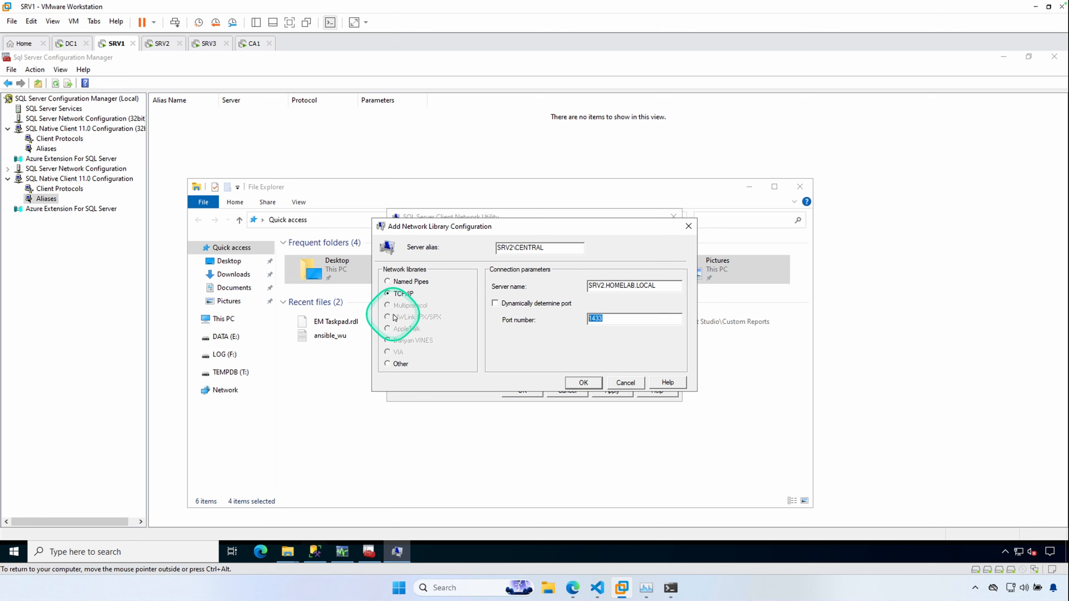
pyautogui.write('1533')
pyautogui.click(583, 383)
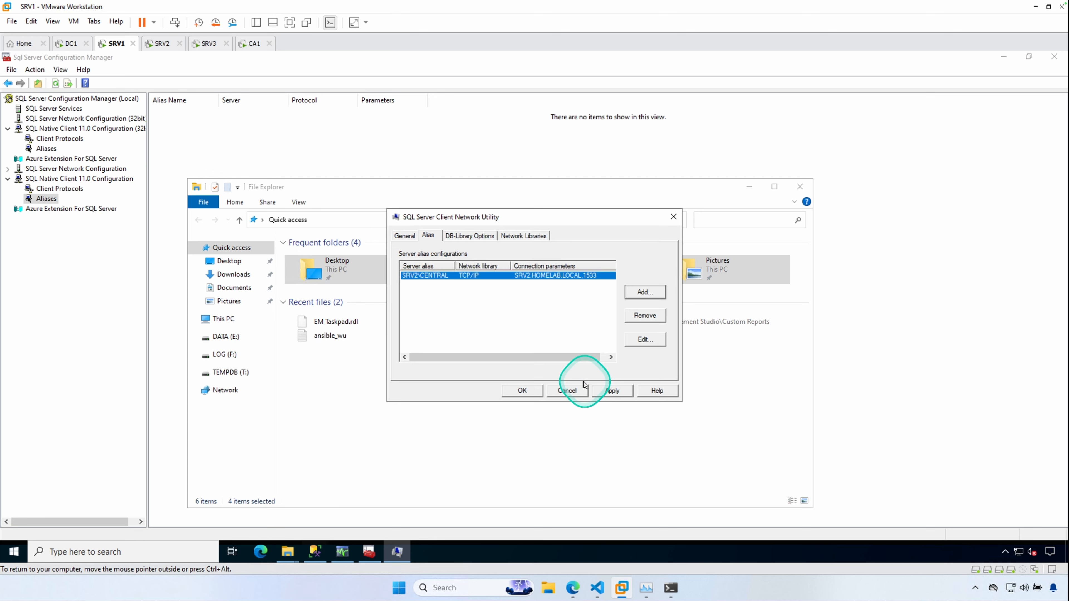
pyautogui.click(612, 390)
pyautogui.click(526, 391)
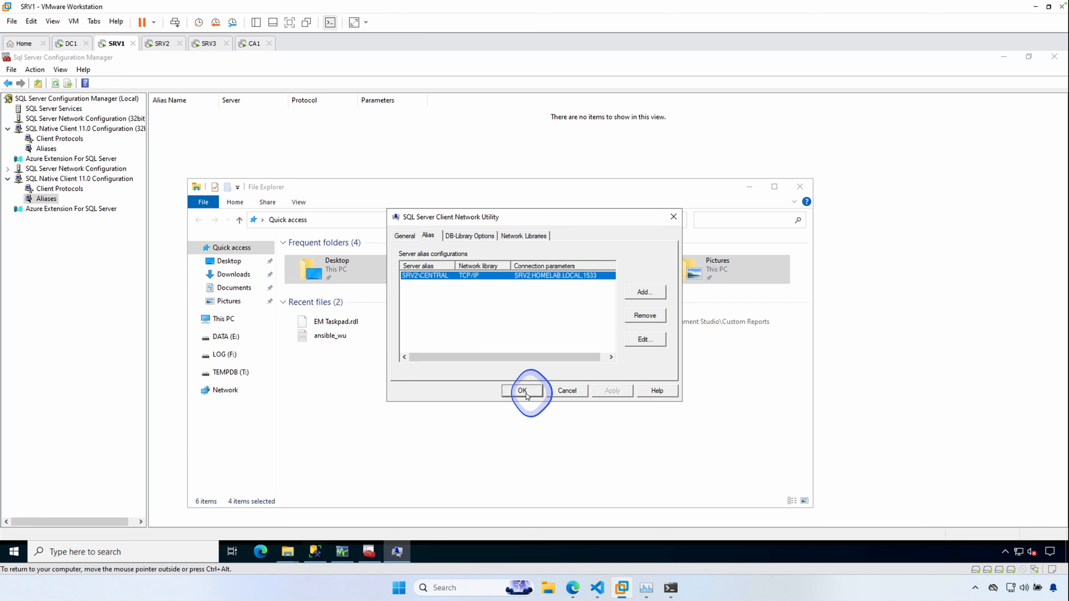
pyautogui.click(526, 394)
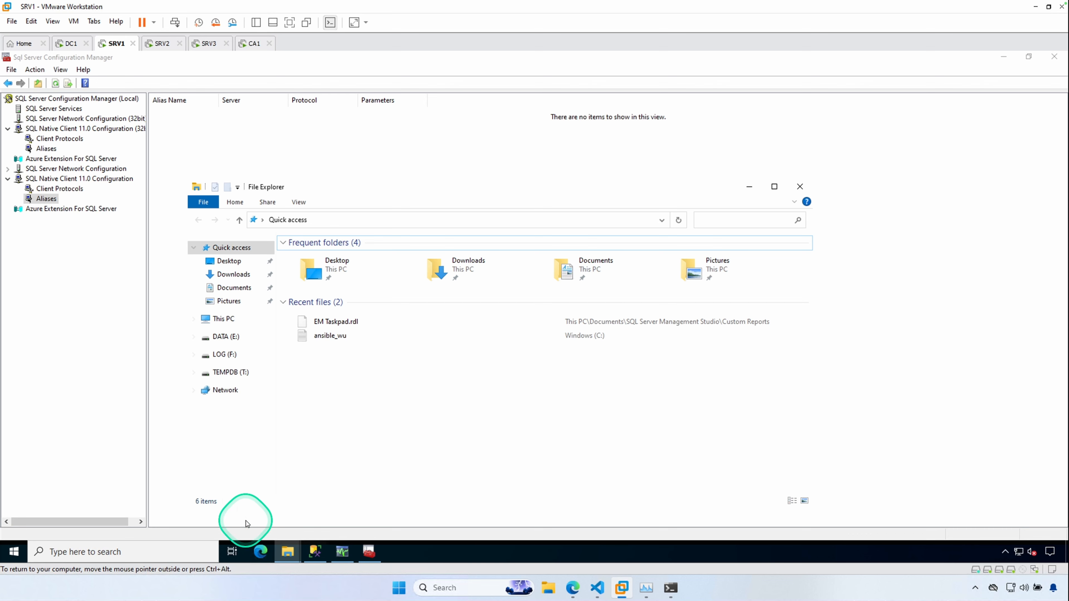
# - Disconnect the SRV2.HOMELAB.LOCAL,1533 server connection in Object Explorer
pyautogui.click(172, 432)
pyautogui.click(315, 551)
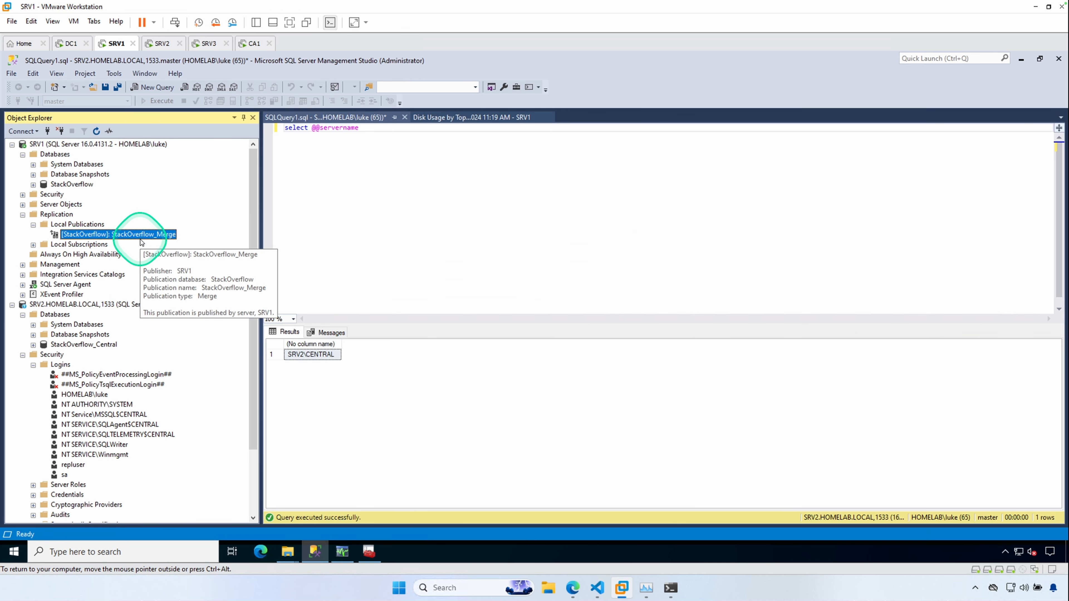
pyautogui.click(11, 304)
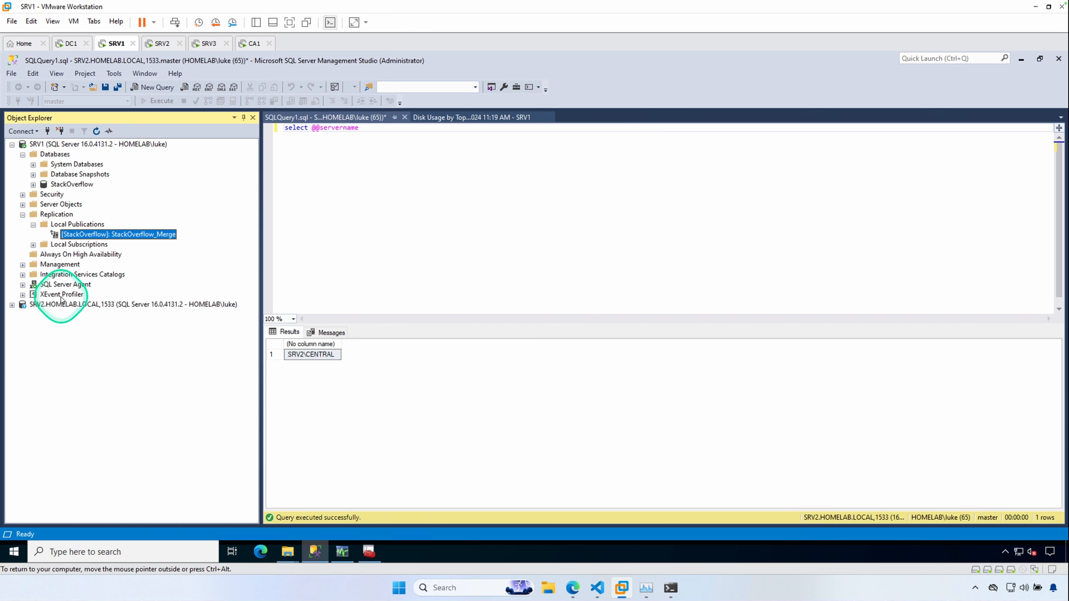
pyautogui.click(59, 305)
pyautogui.rightClick(57, 305)
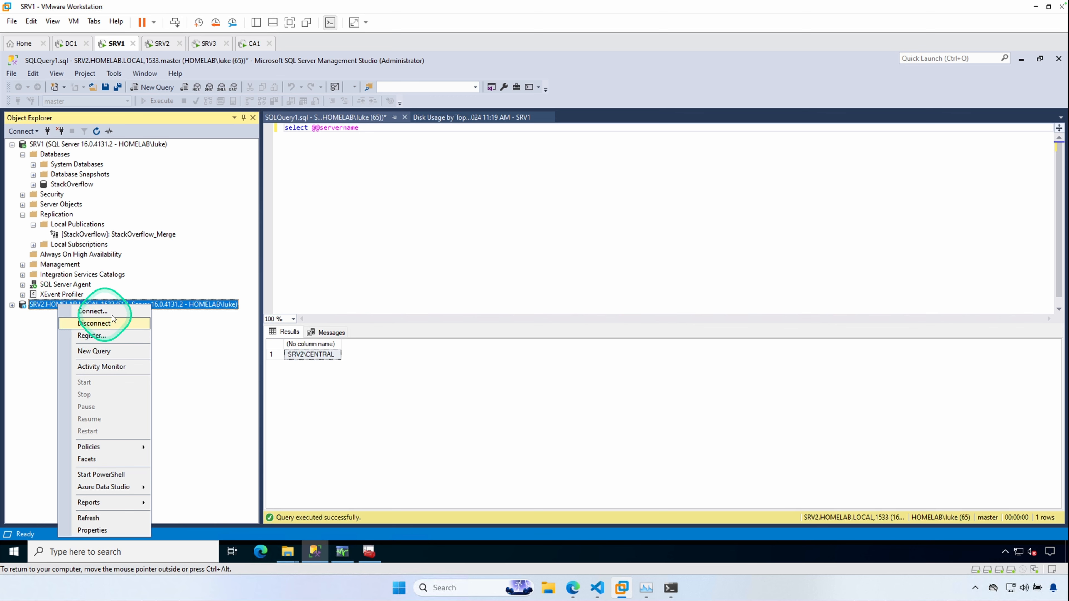
pyautogui.click(238, 346)
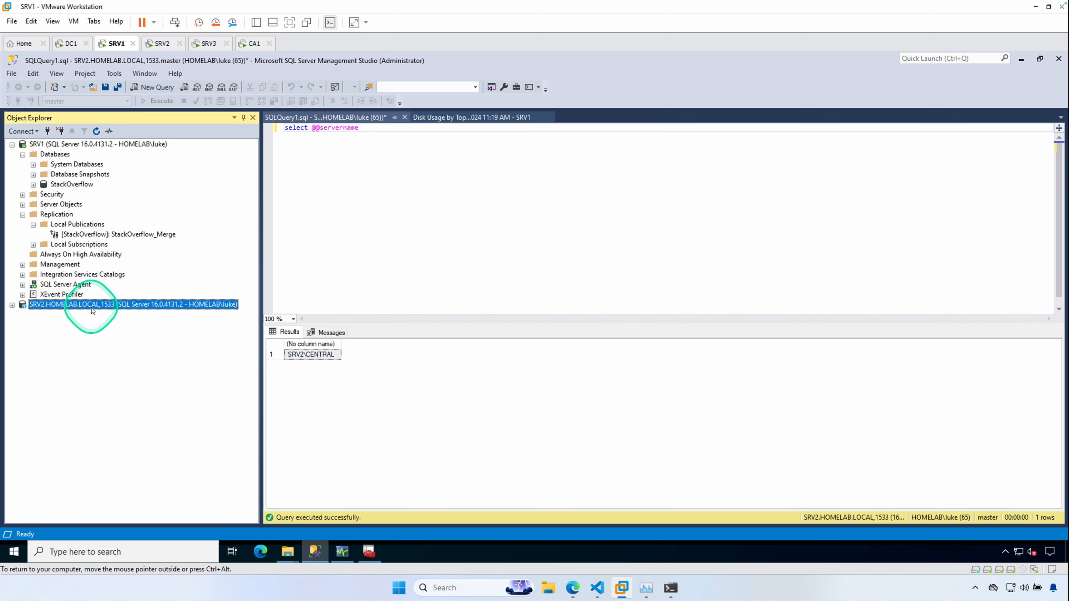
pyautogui.rightClick(107, 307)
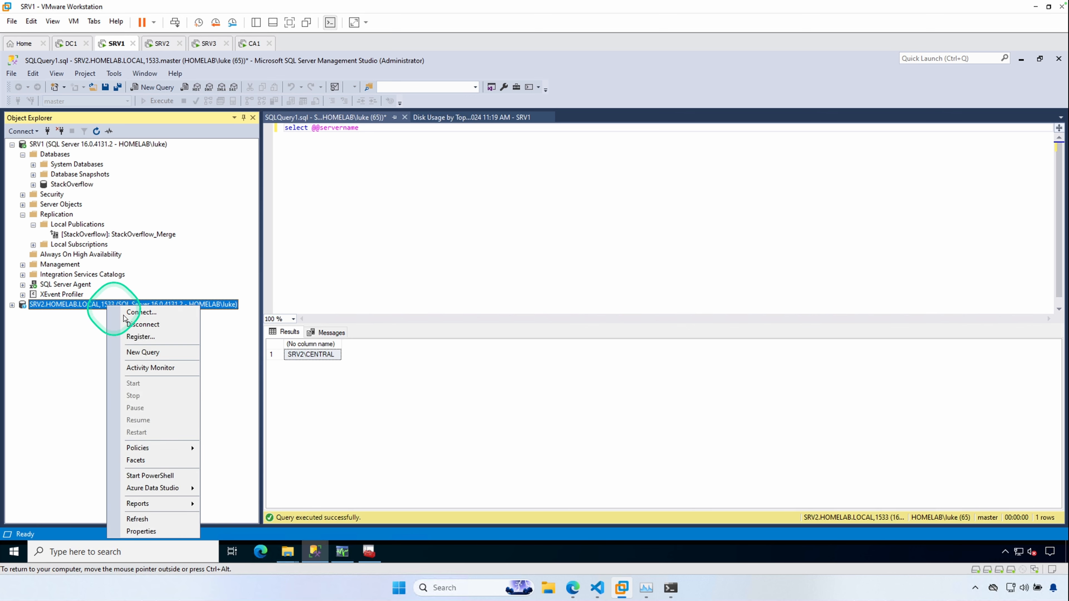
pyautogui.click(147, 328)
# - Connect Object Explorer to the SRV2\CENTRAL database engine with Windows Authentication
pyautogui.click(23, 130)
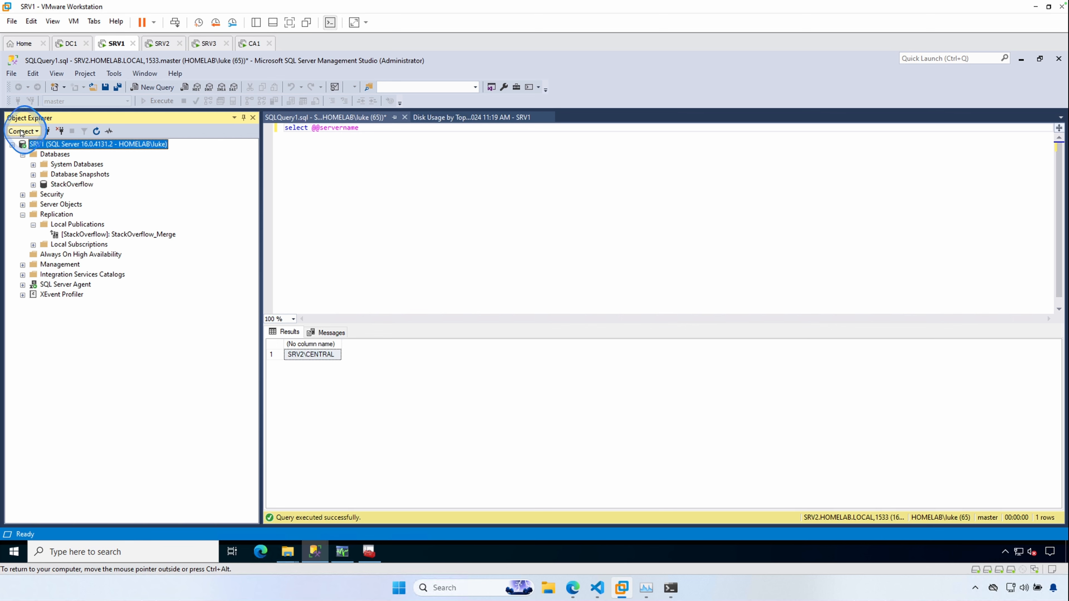
pyautogui.click(73, 147)
pyautogui.click(590, 263)
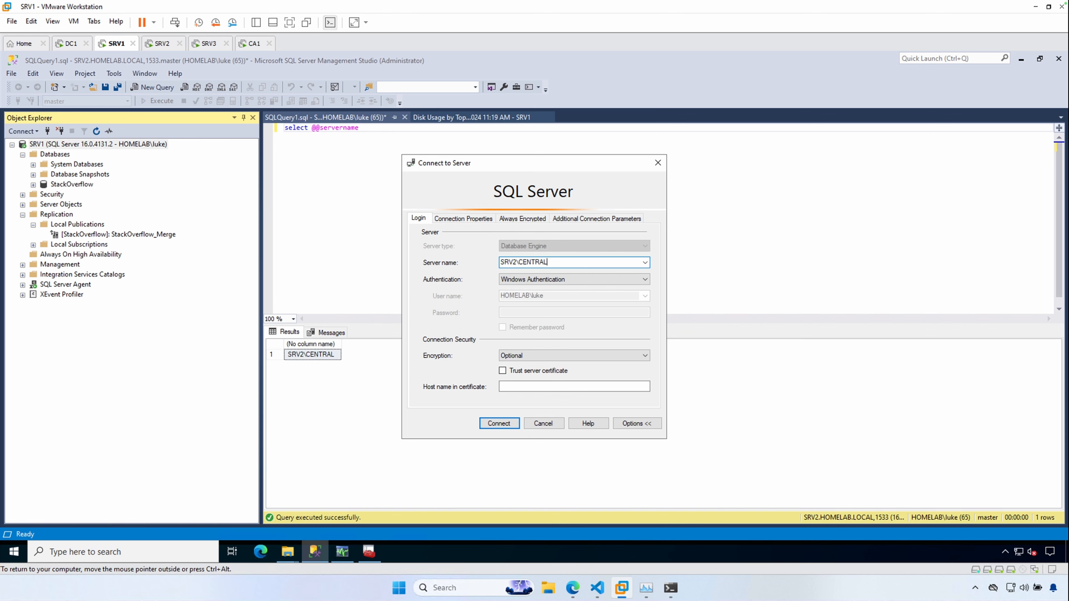
pyautogui.click(499, 423)
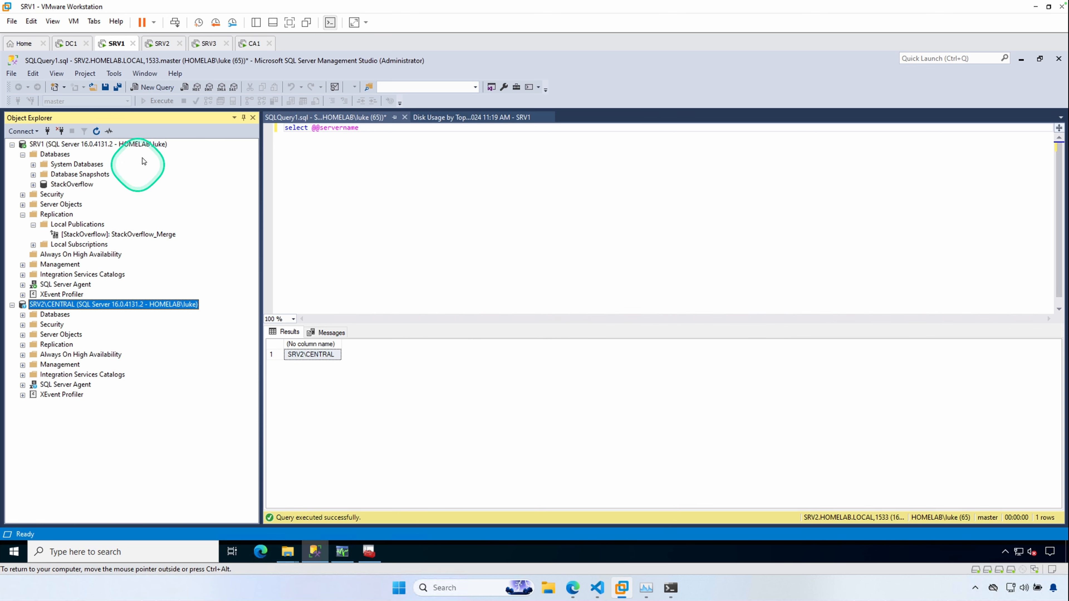
# - Expand the SRV2\CENTRAL server's Databases folder in Object Explorer
pyautogui.click(159, 45)
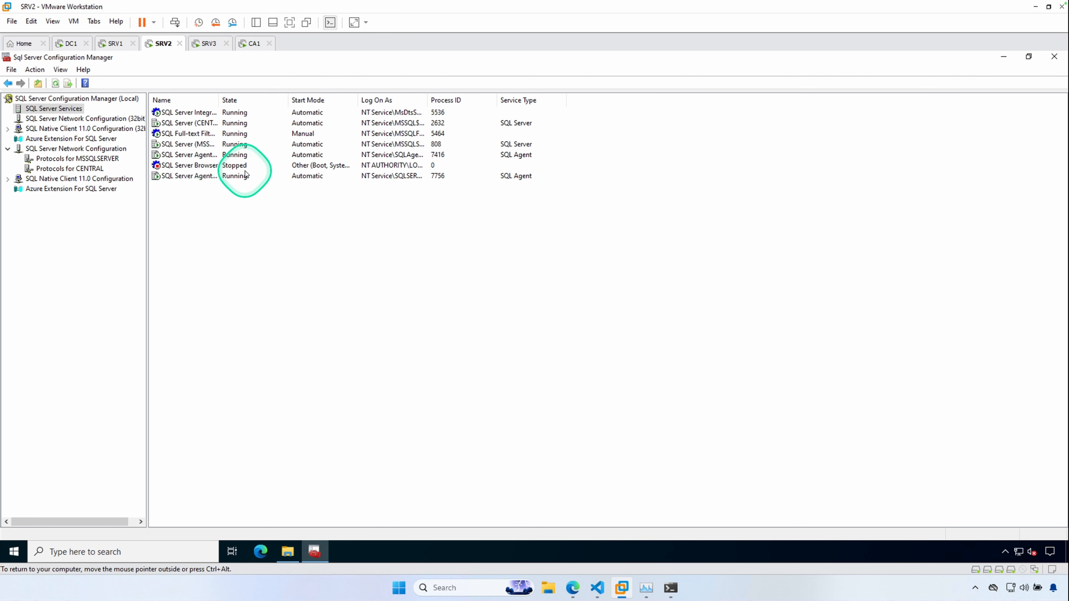
pyautogui.click(118, 44)
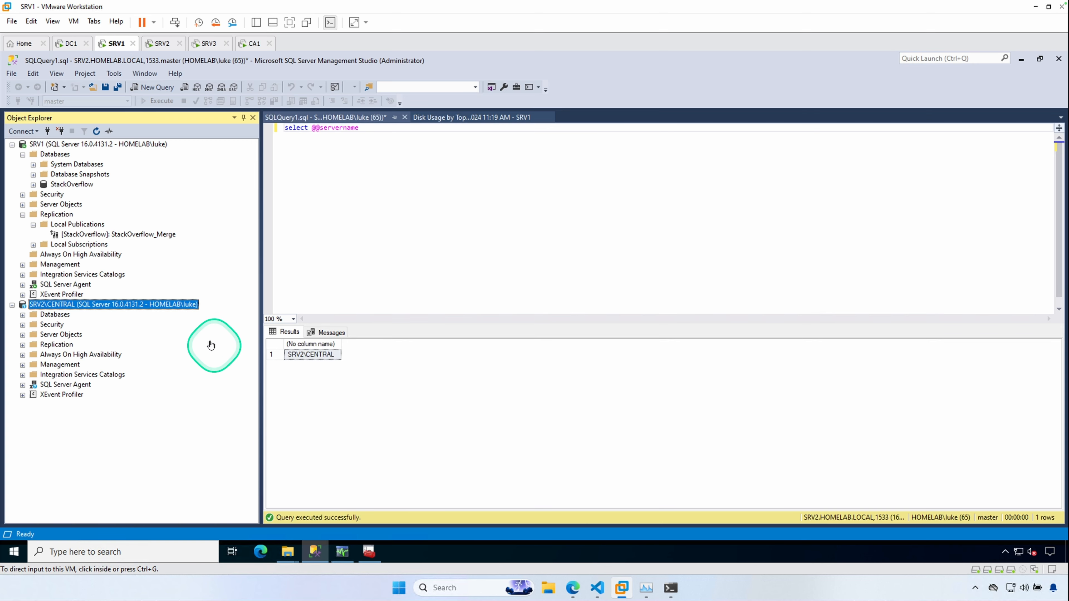
pyautogui.click(55, 304)
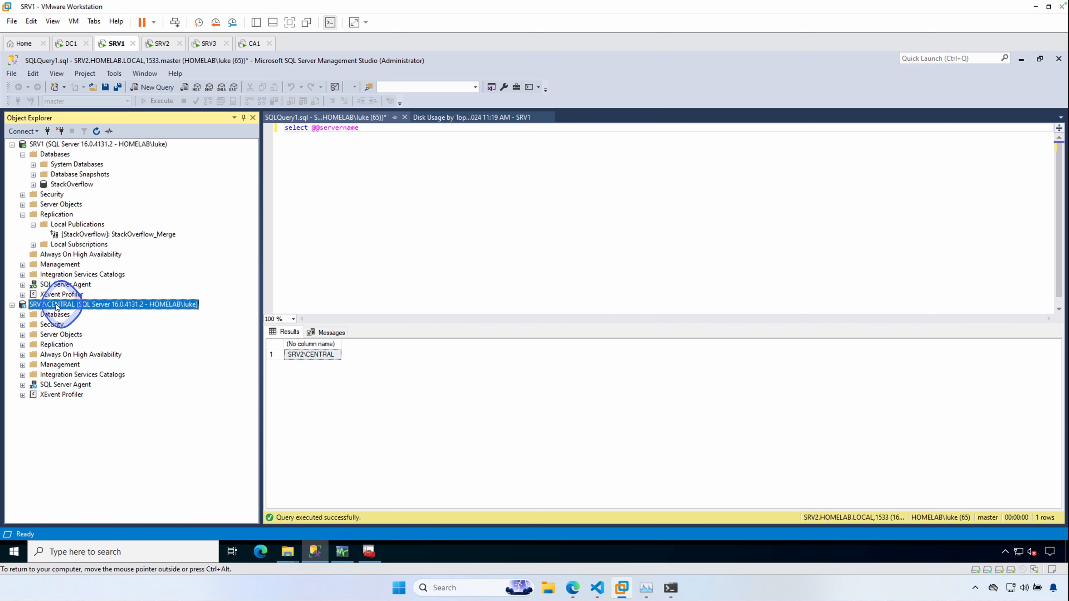
pyautogui.click(23, 314)
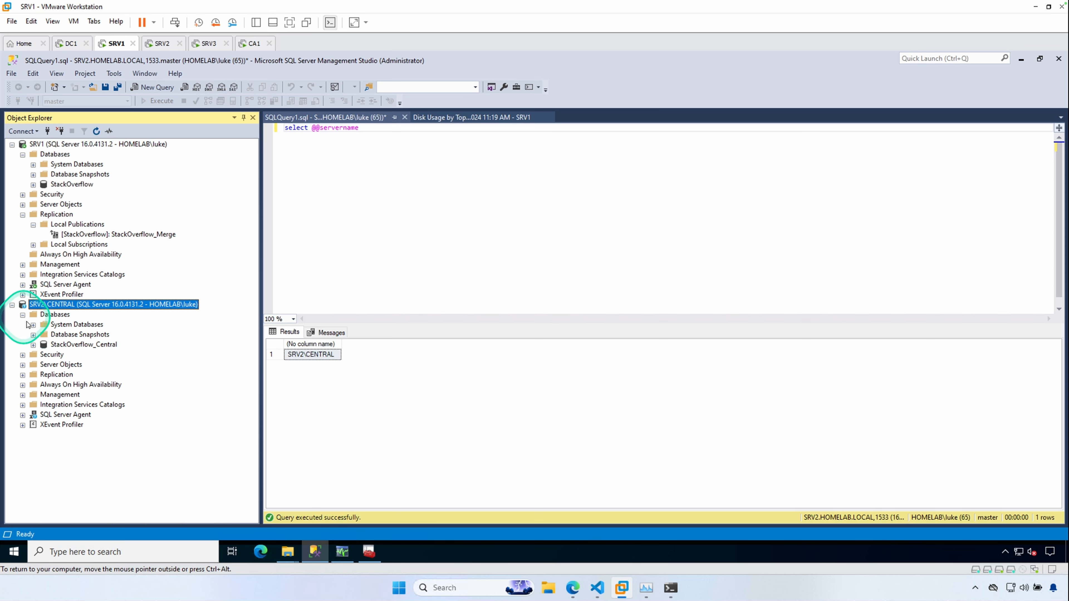
# - Start the New Subscription wizard for the StackOverflow_Merge publication and accept the SRV1 publication selection
pyautogui.rightClick(121, 235)
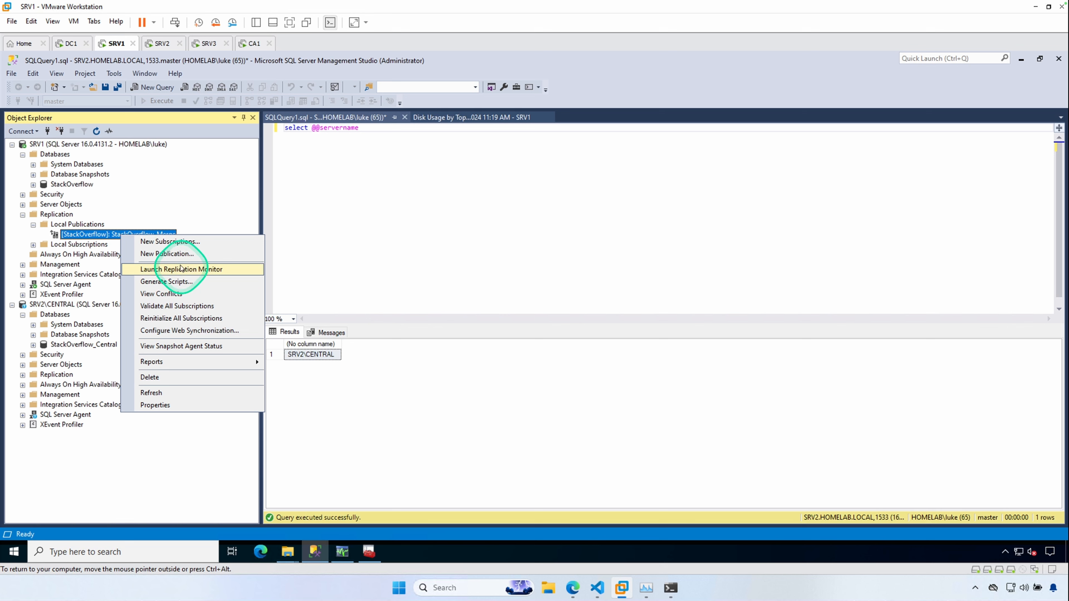
pyautogui.click(165, 243)
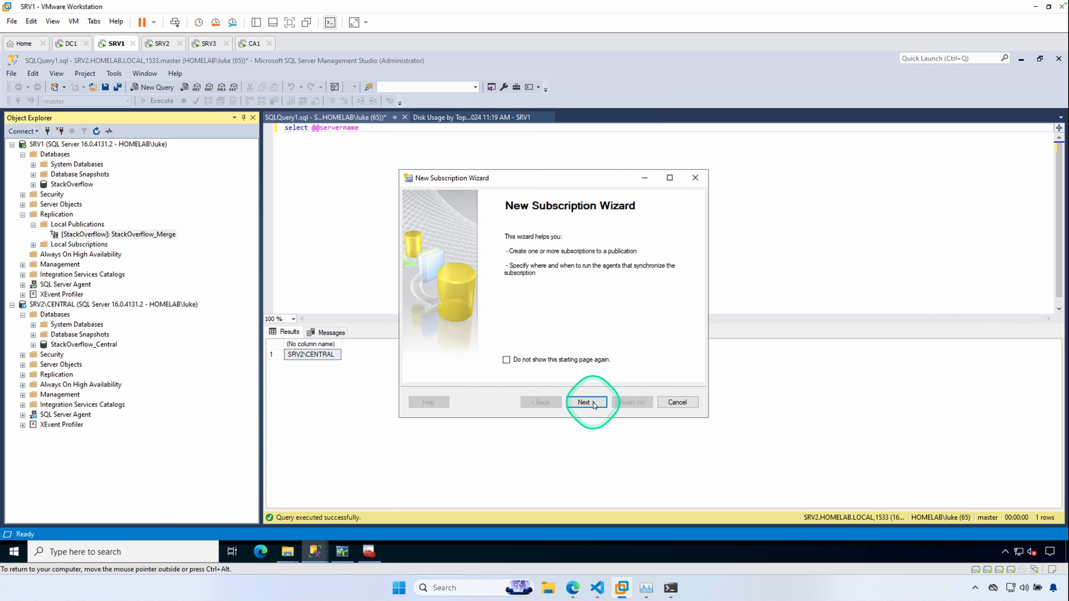
pyautogui.click(587, 402)
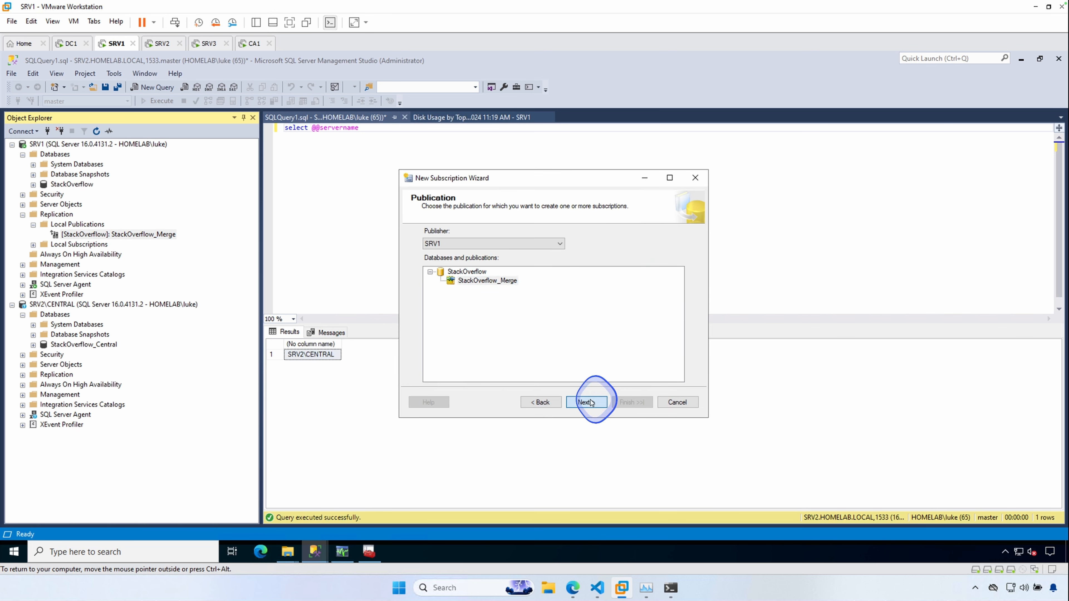
pyautogui.click(591, 402)
pyautogui.click(591, 404)
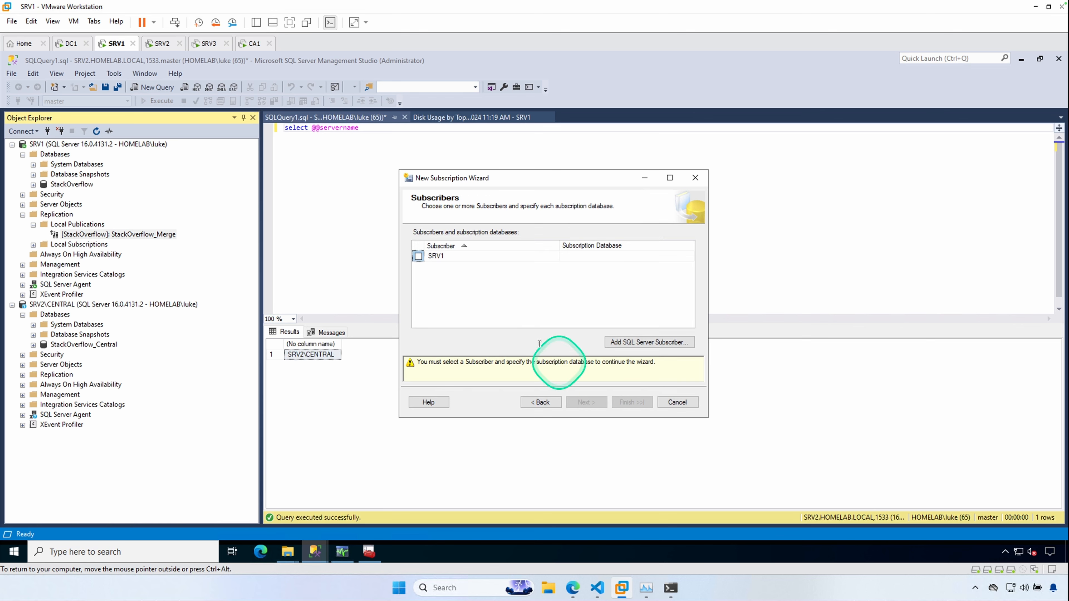
# - Add SRV2\CENTRAL as a SQL Server subscriber with StackOverflow_Central as its subscription database
pyautogui.click(679, 343)
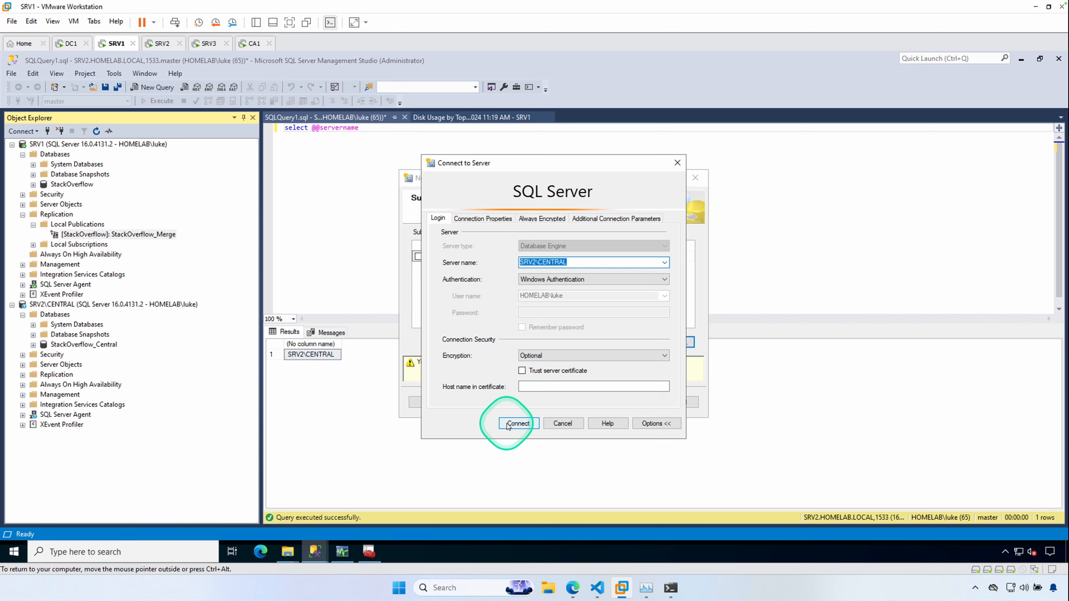
pyautogui.click(518, 423)
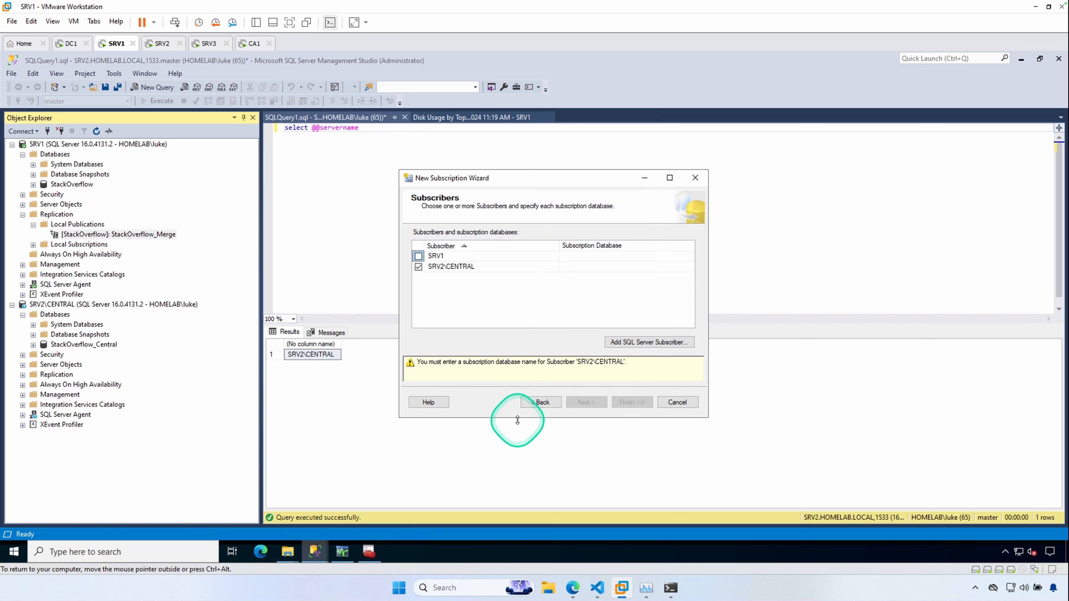
pyautogui.click(581, 268)
pyautogui.click(689, 267)
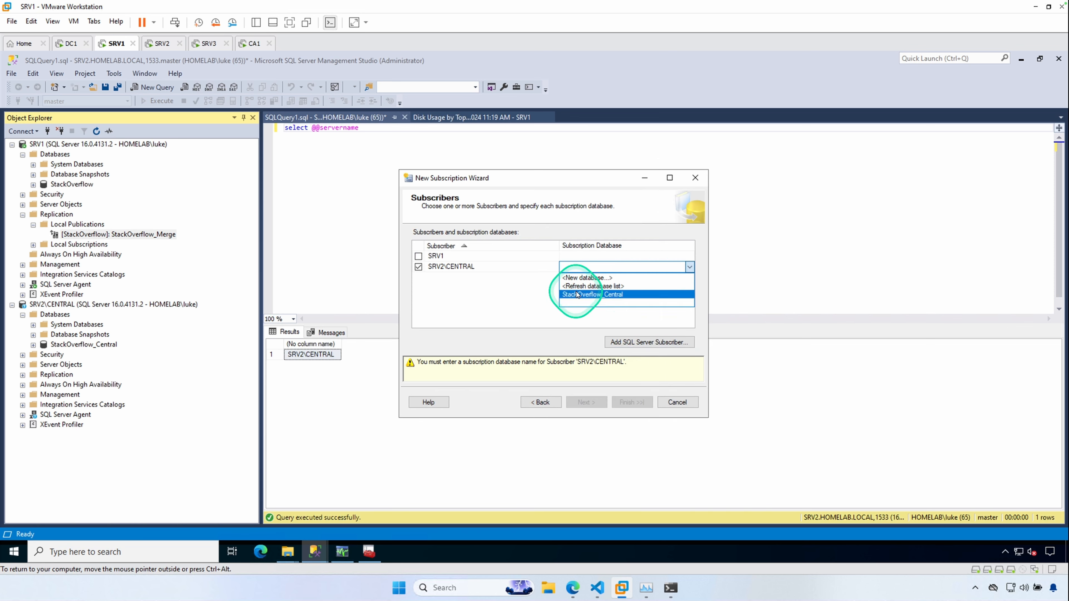
pyautogui.click(586, 294)
pyautogui.click(594, 402)
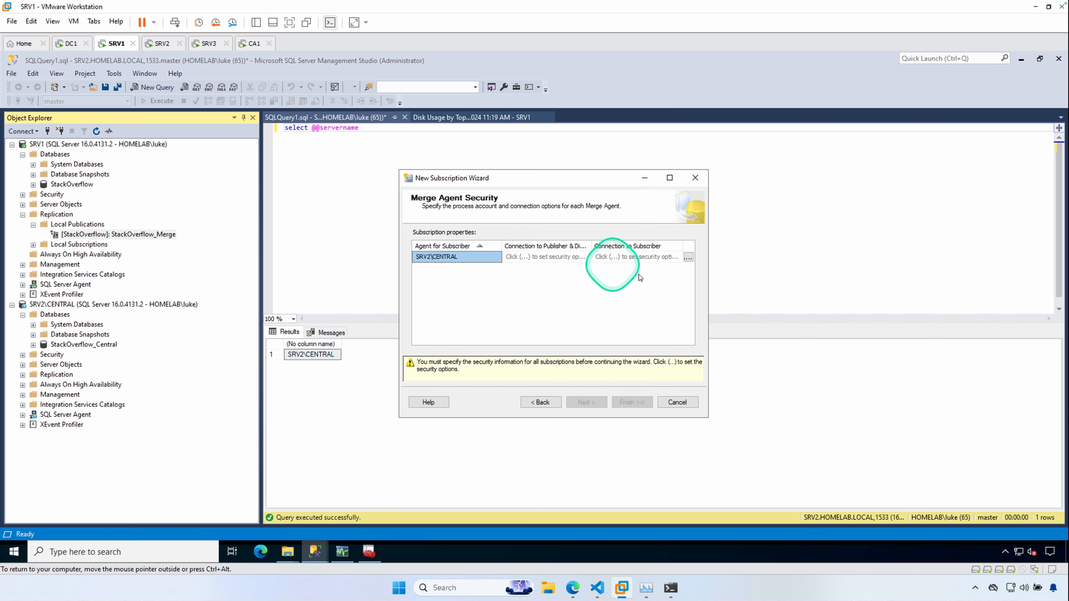
# - Set the Merge Agent to run under the SQL Server Agent service account and connect to the subscriber with the repluser SQL login and its password
pyautogui.click(691, 258)
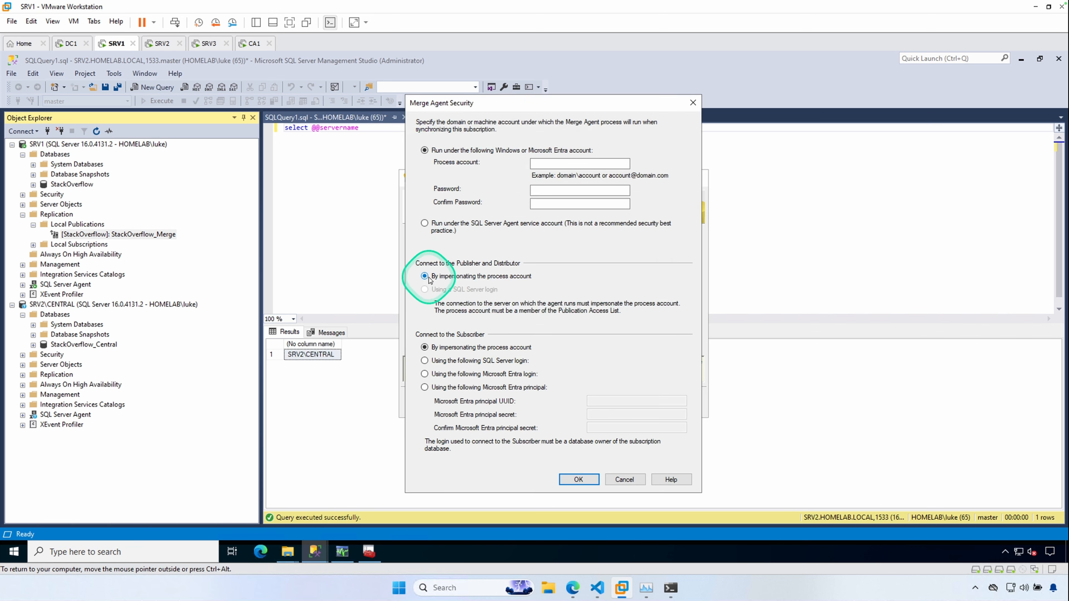
pyautogui.click(426, 224)
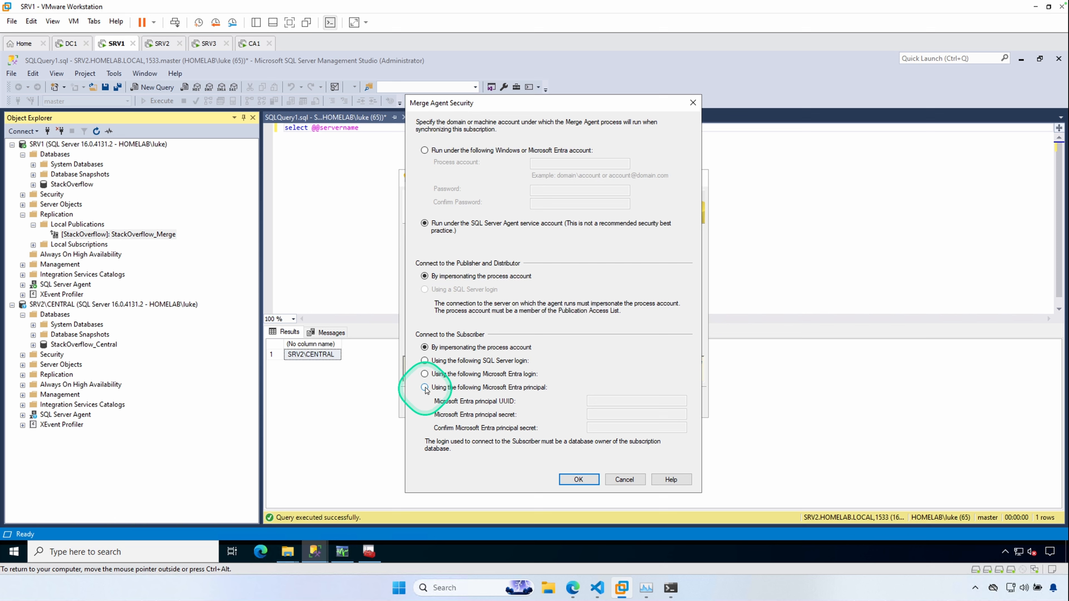
pyautogui.click(425, 360)
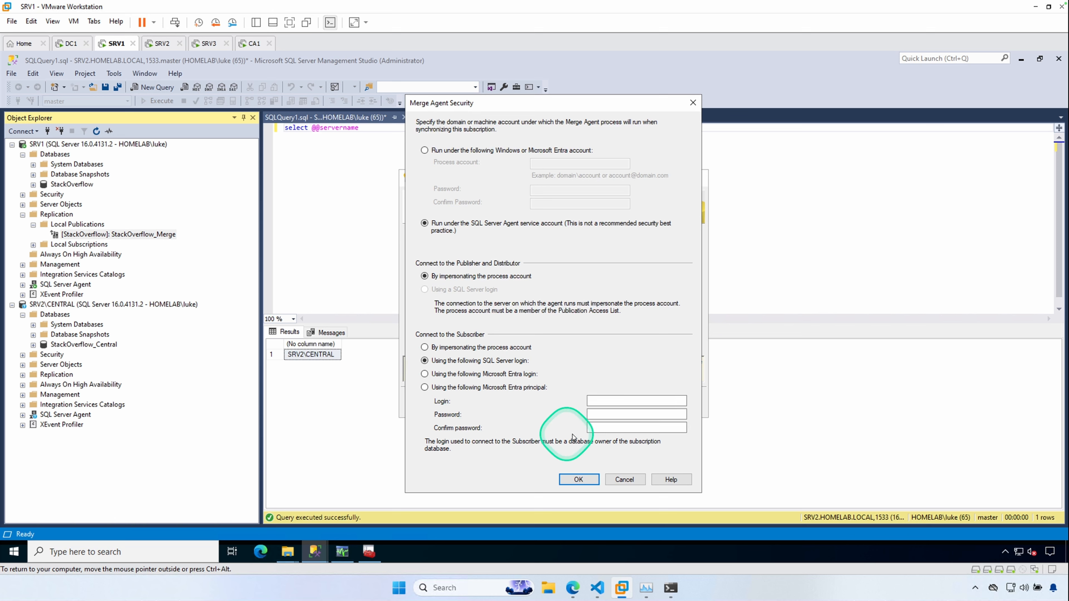
pyautogui.click(617, 400)
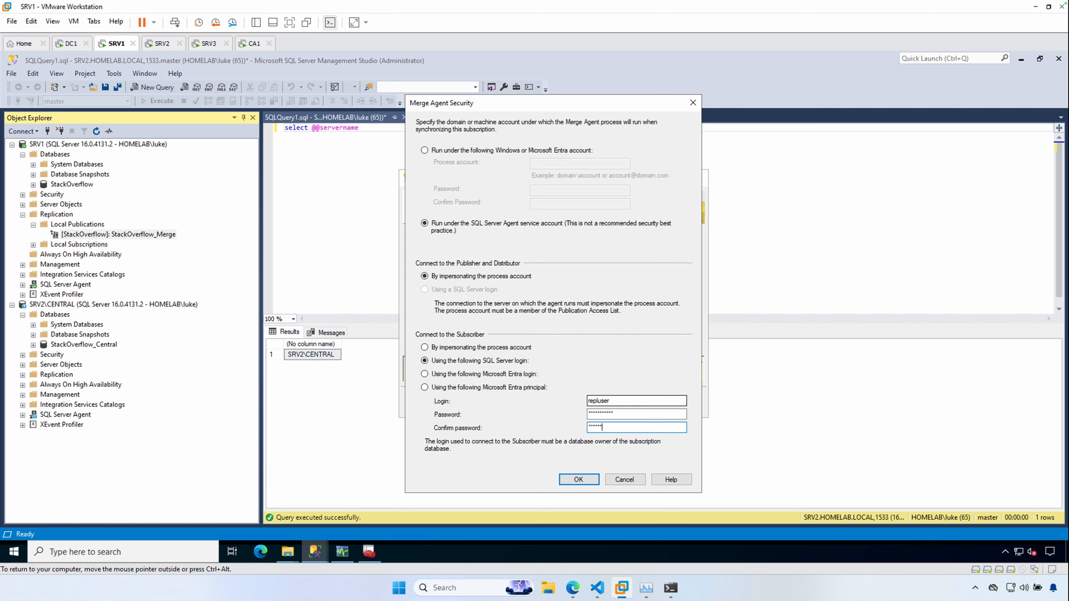
pyautogui.click(578, 480)
pyautogui.click(692, 315)
pyautogui.click(579, 479)
# - Keep the Server subscription type and remaining defaults, finish the wizard to create the subscription, and close it
pyautogui.click(587, 402)
pyautogui.click(586, 402)
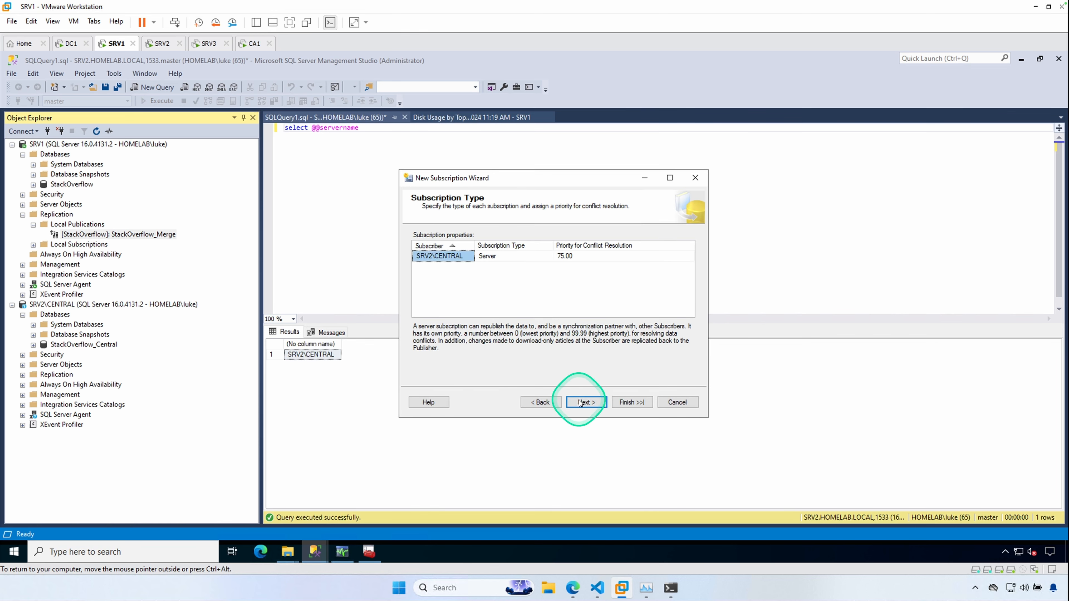
pyautogui.click(586, 402)
pyautogui.click(586, 403)
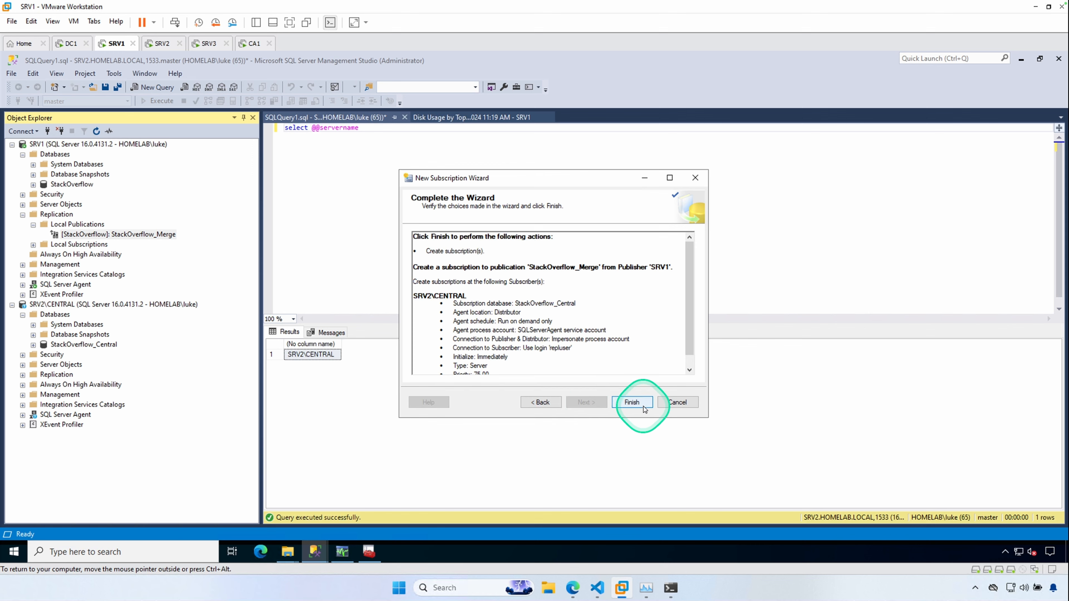
pyautogui.click(632, 402)
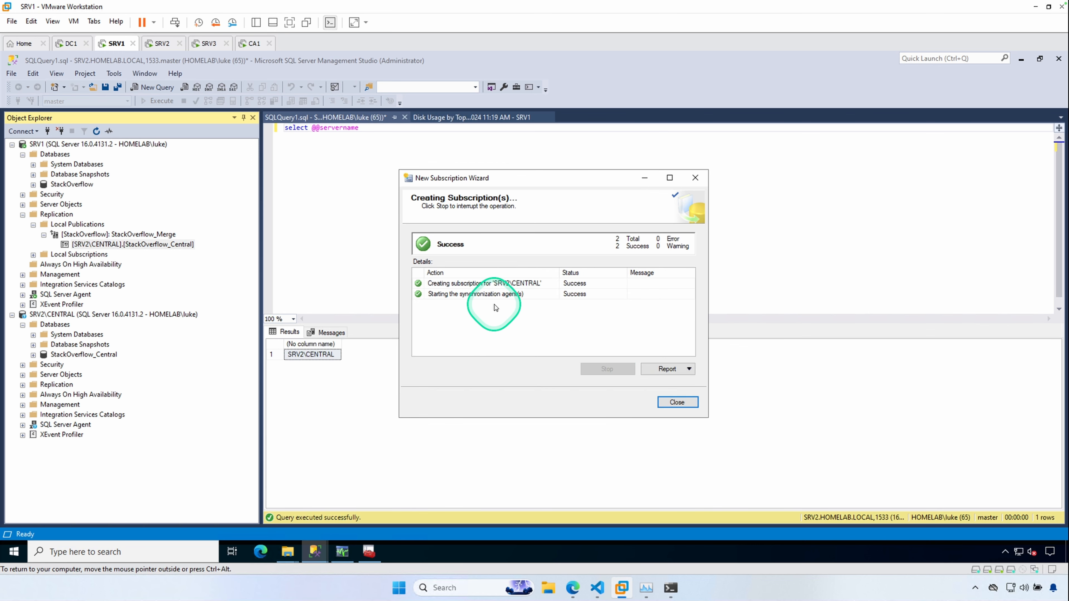
pyautogui.click(675, 403)
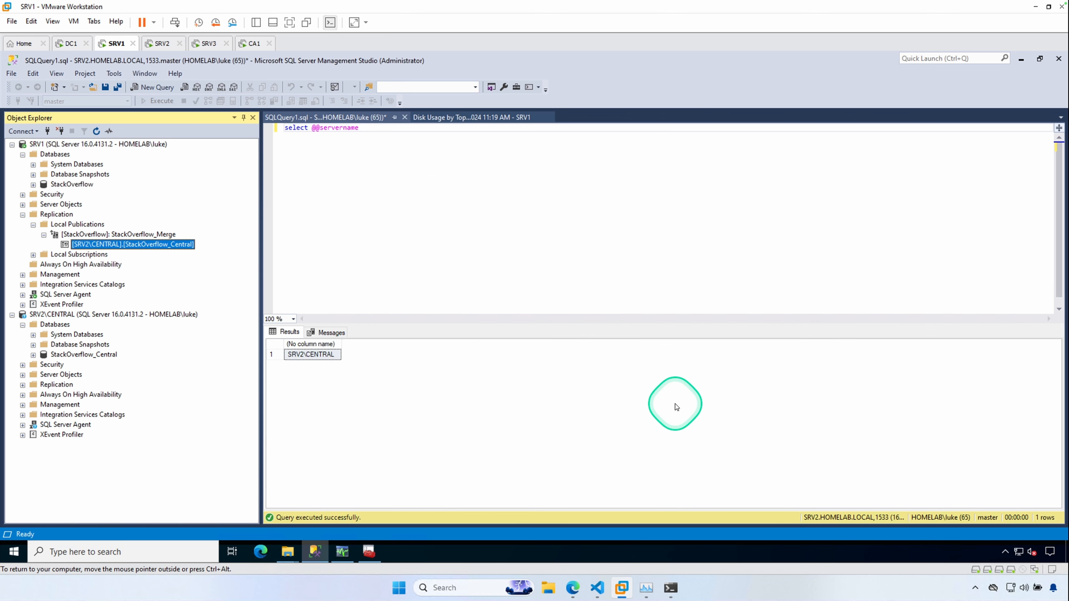
# - Open Replication Monitor and review the StackOverflow_Merge publication's agents and subscription status
pyautogui.click(348, 556)
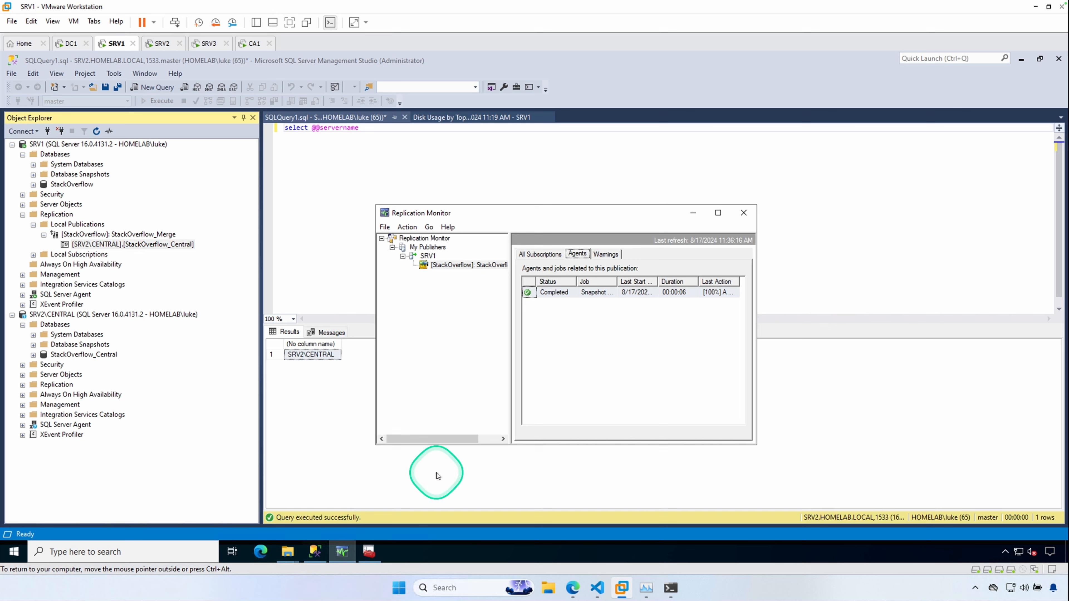
pyautogui.rightClick(451, 265)
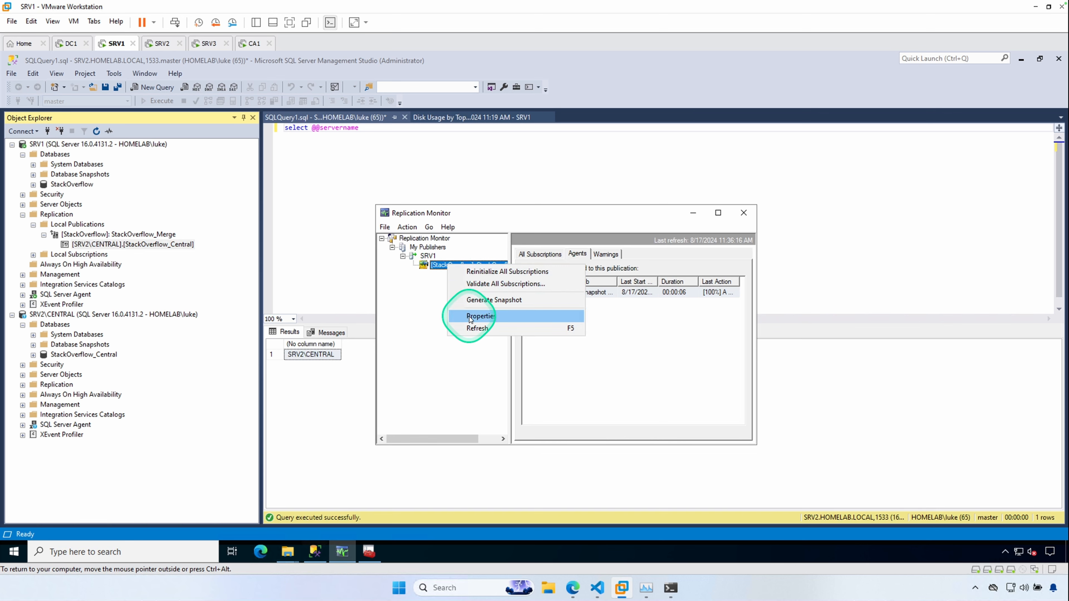
pyautogui.click(474, 330)
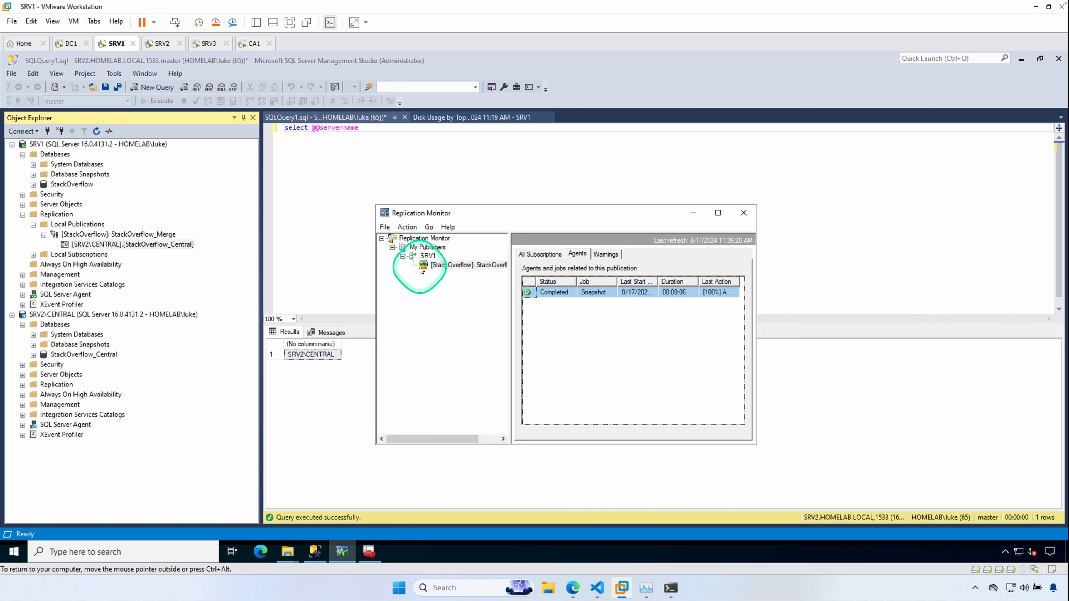
pyautogui.click(540, 254)
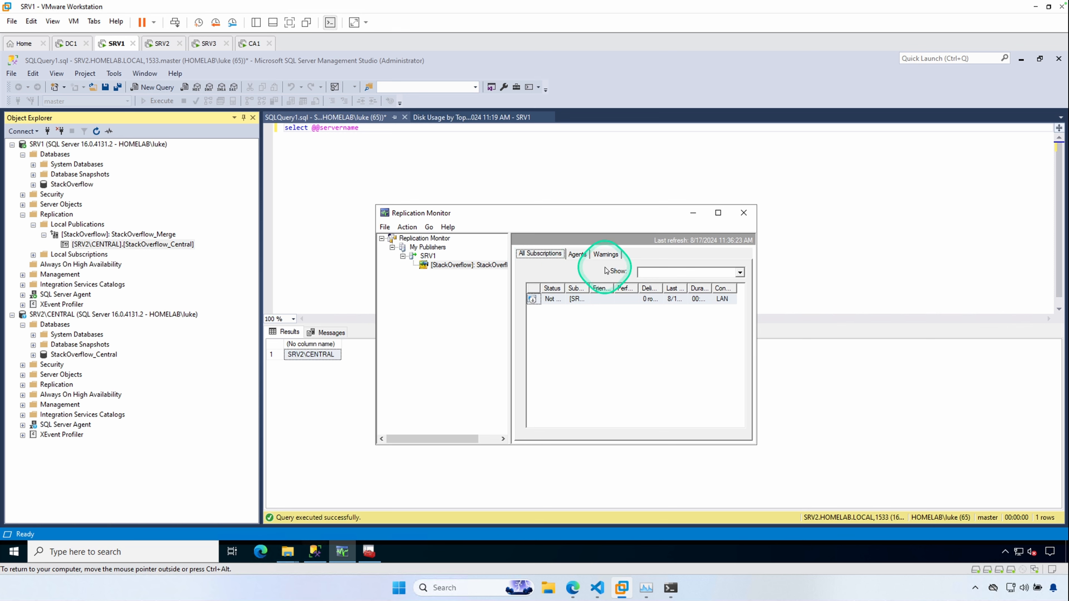
pyautogui.moveTo(624, 225); pyautogui.dragTo(477, 220)
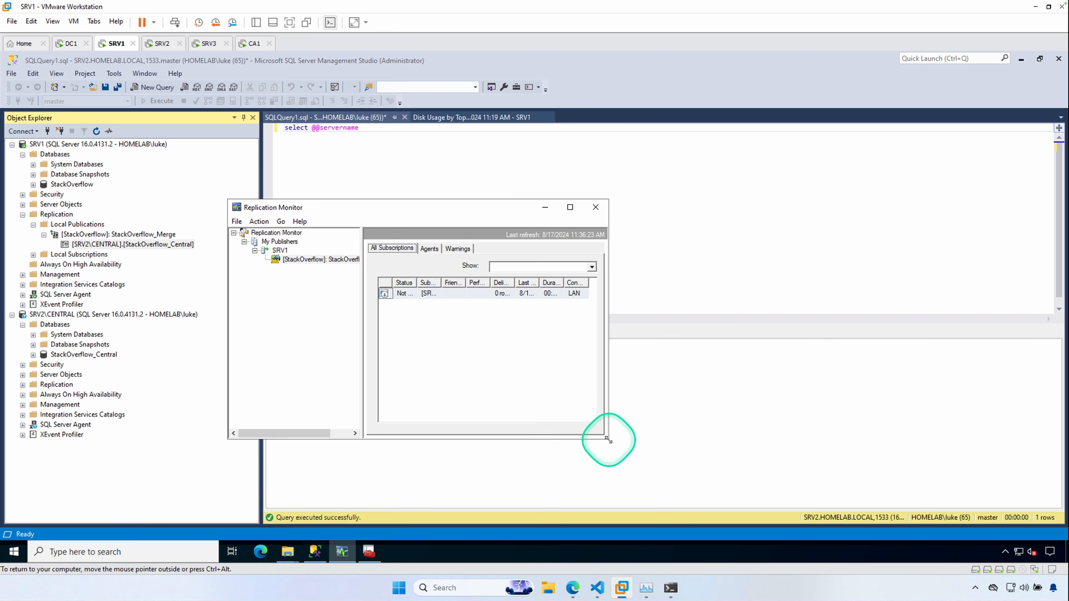
pyautogui.moveTo(996, 504); pyautogui.dragTo(990, 504)
pyautogui.rightClick(463, 295)
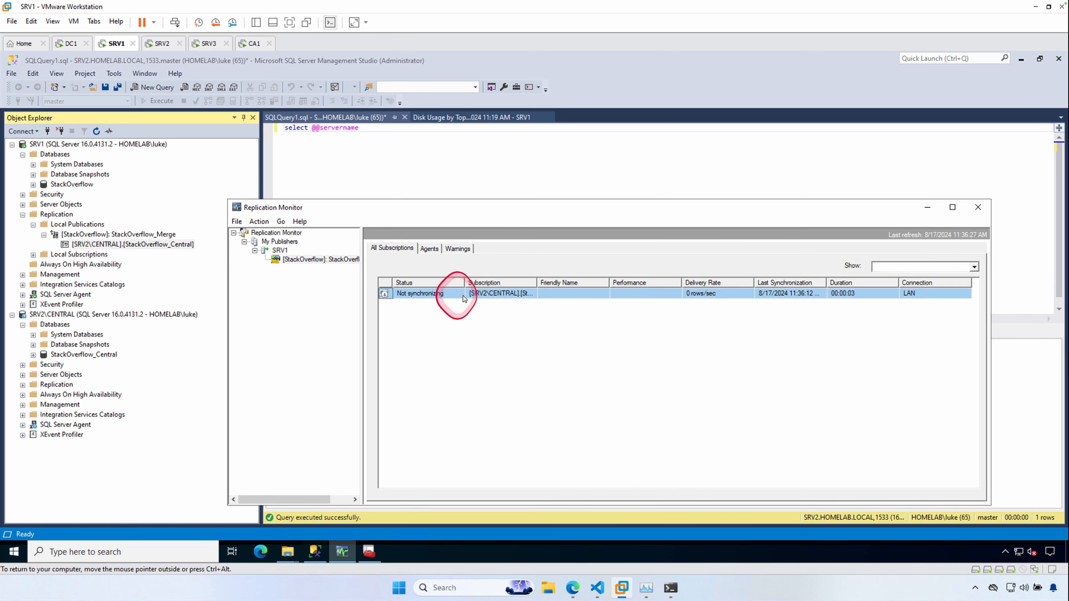
pyautogui.click(514, 316)
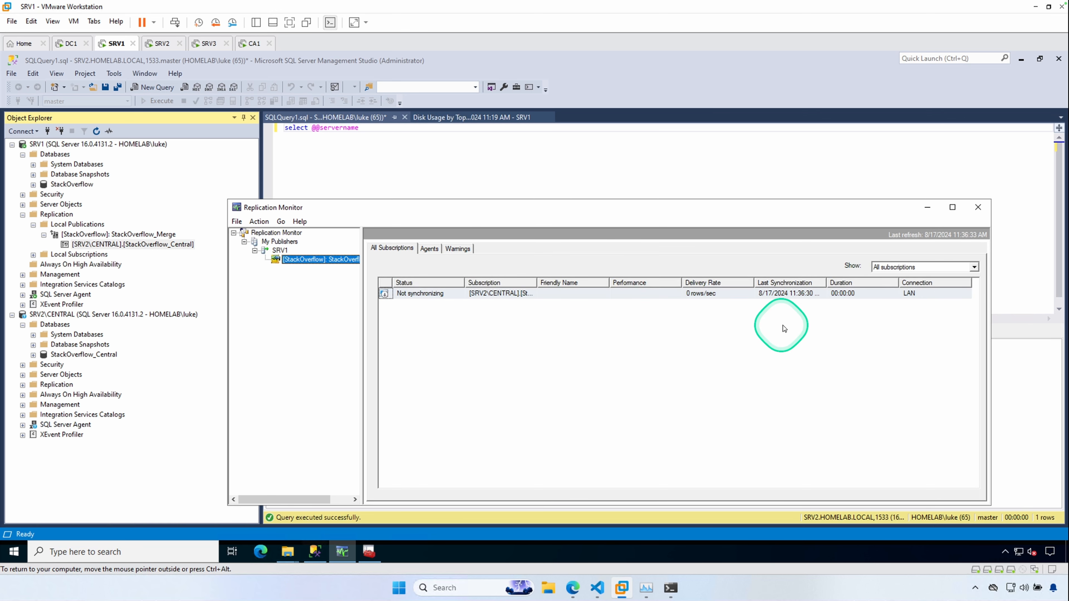
pyautogui.click(429, 248)
pyautogui.click(392, 248)
# - Examine the SRV2\CENTRAL subscription's merge agent synchronization history and the articles processed in each session
pyautogui.doubleClick(404, 293)
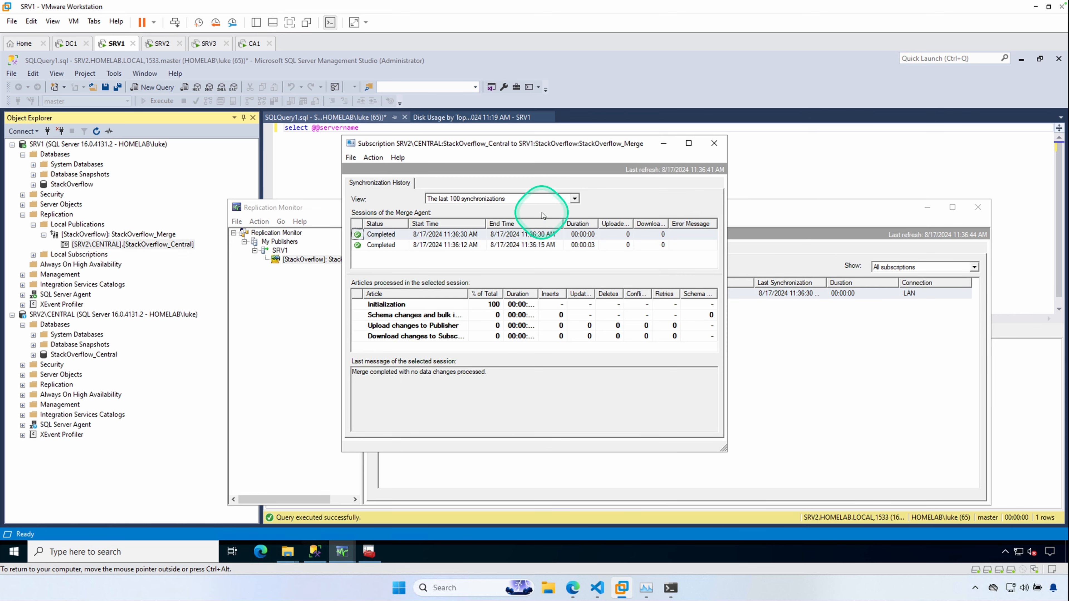
pyautogui.click(714, 143)
pyautogui.doubleClick(411, 294)
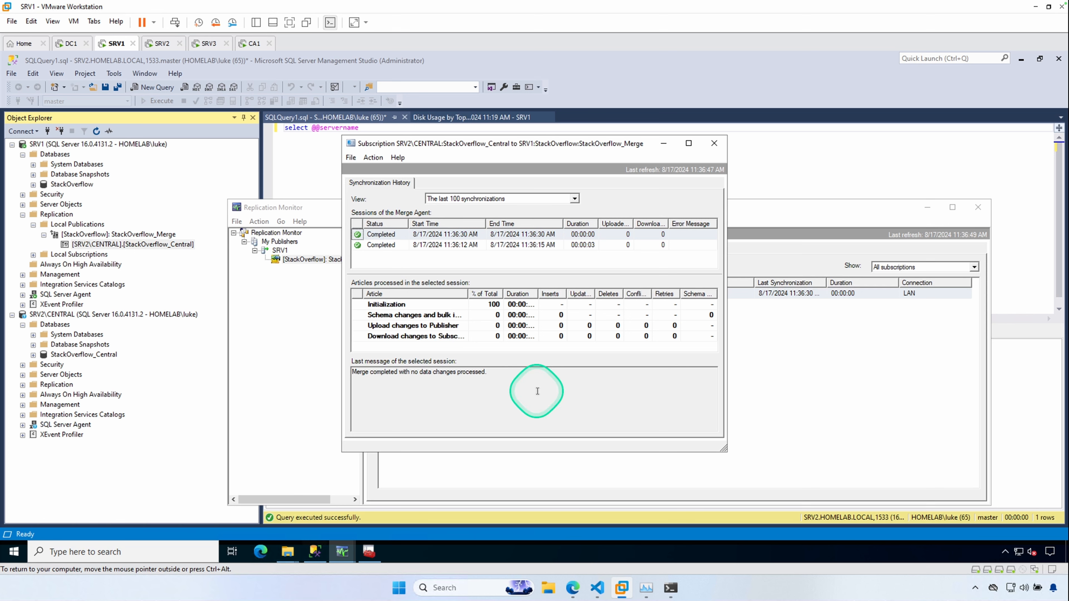
pyautogui.moveTo(723, 448); pyautogui.dragTo(858, 477)
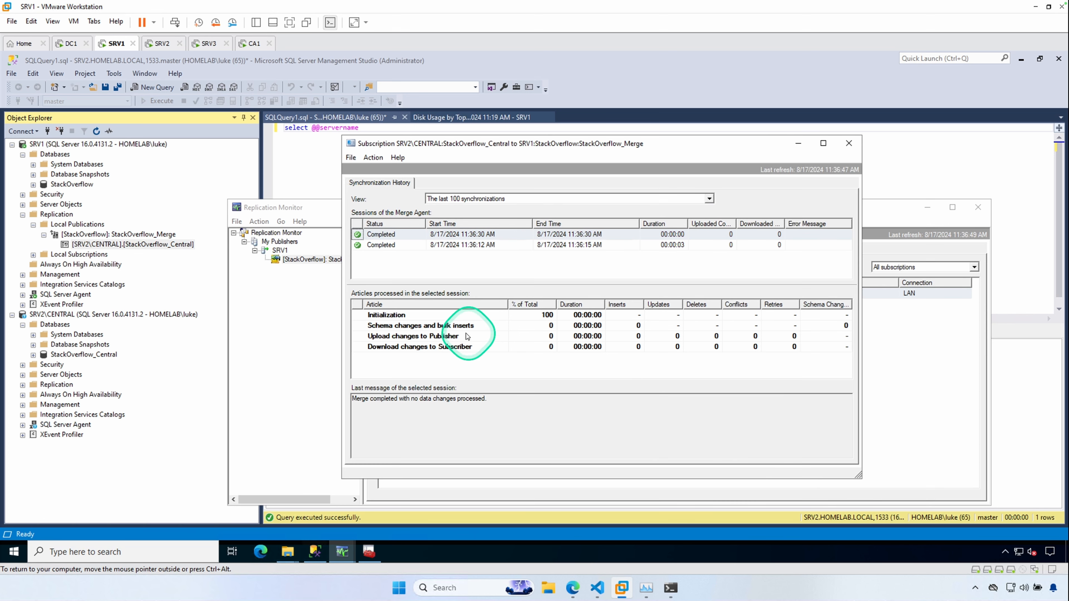
pyautogui.click(402, 326)
pyautogui.click(402, 336)
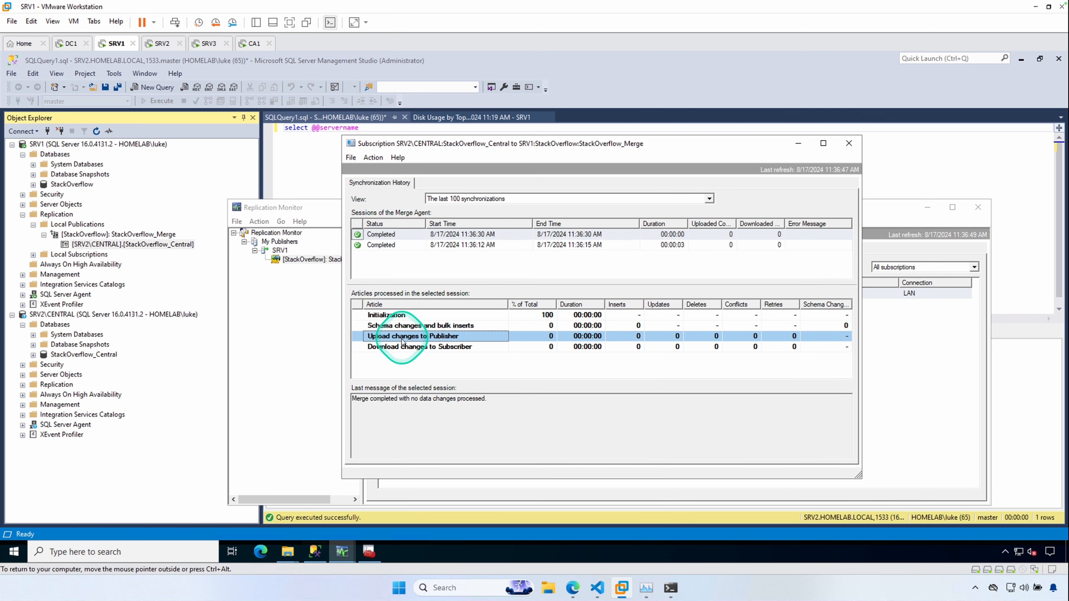
pyautogui.click(402, 346)
pyautogui.click(391, 239)
pyautogui.click(391, 246)
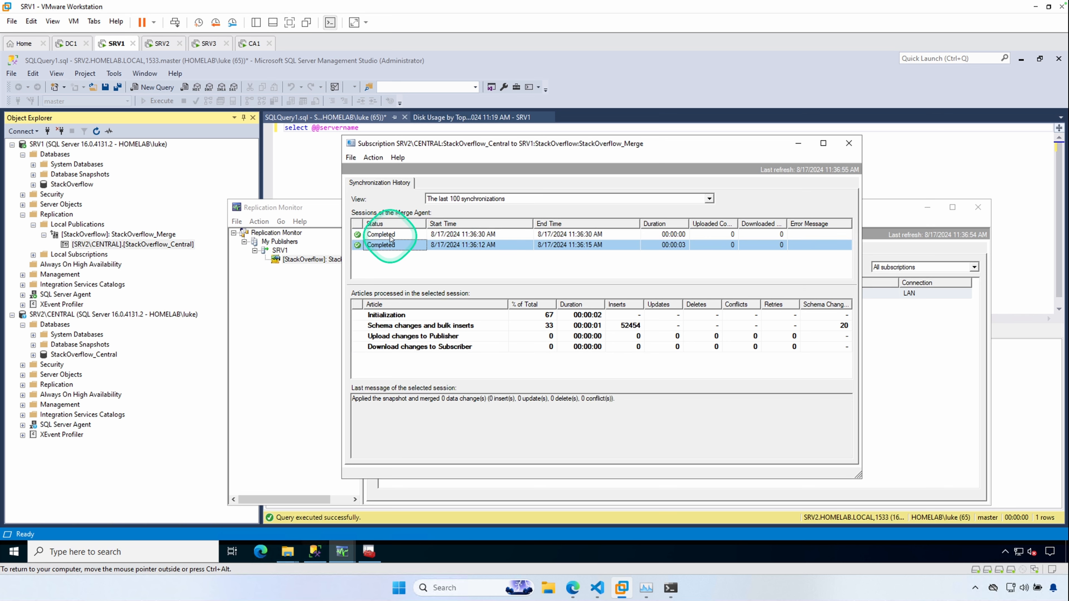
pyautogui.click(392, 235)
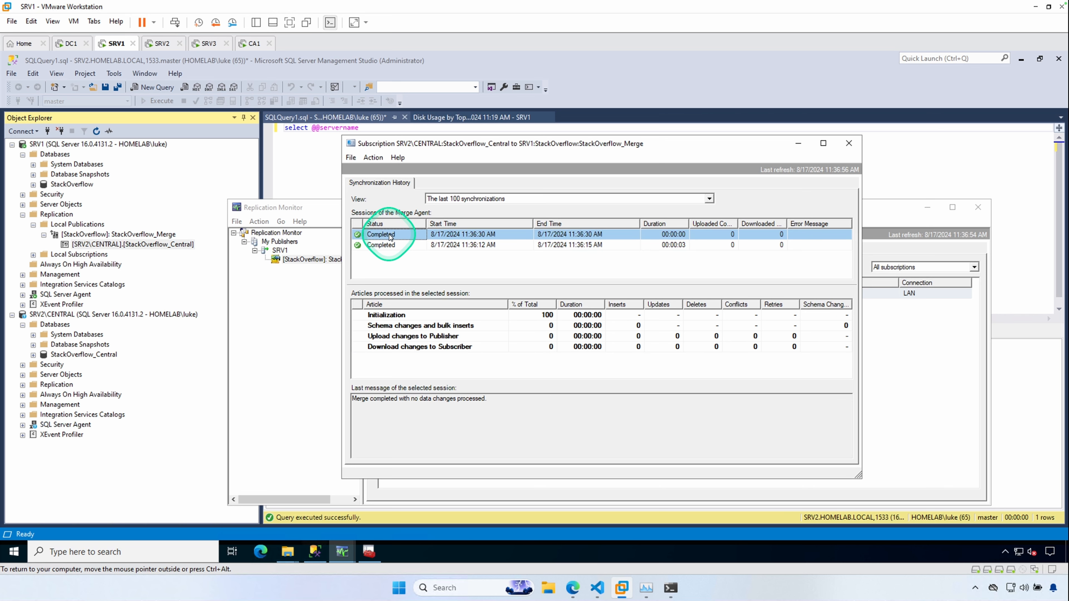
# - Expand the StackOverflow_Central database's tables on SRV2\CENTRAL to check the replicated tables
pyautogui.click(33, 354)
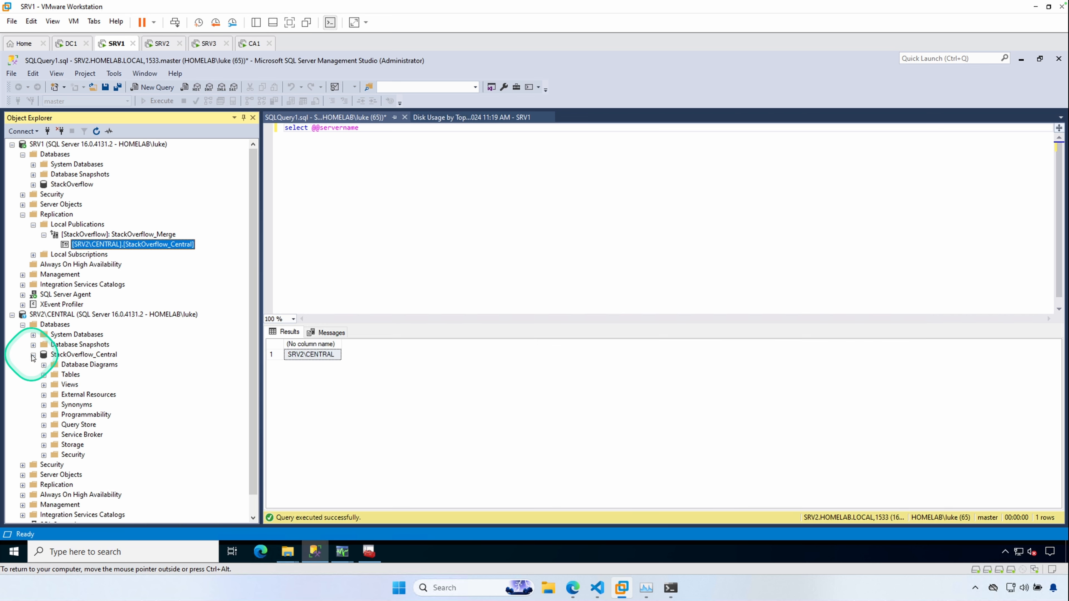
pyautogui.click(45, 376)
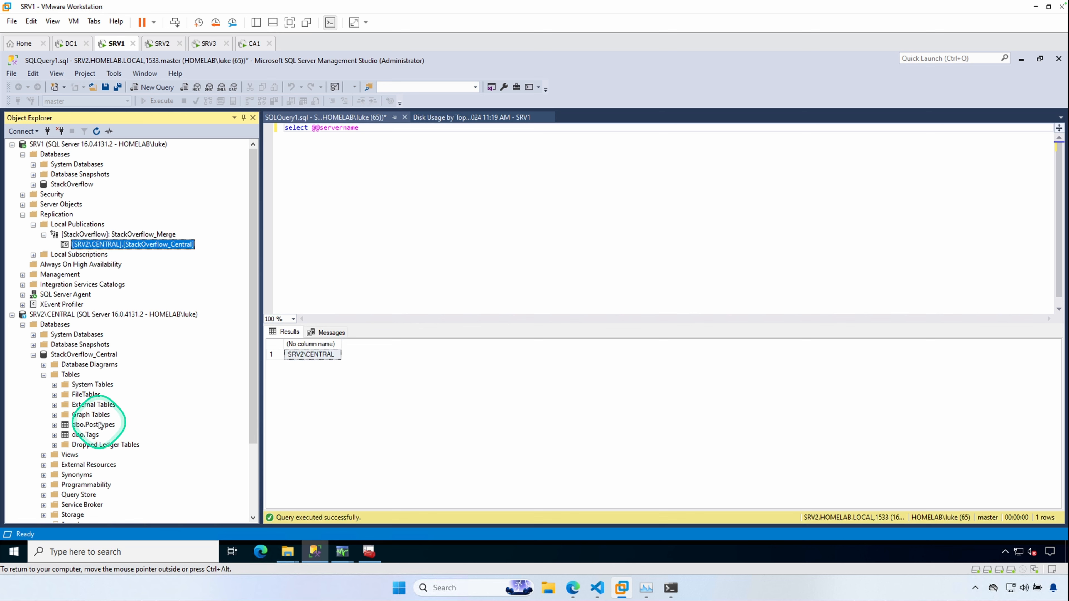
pyautogui.click(33, 355)
# - Open the Job Activity Monitor under SRV1's SQL Server Agent, refresh the job list, and close it
pyautogui.click(23, 295)
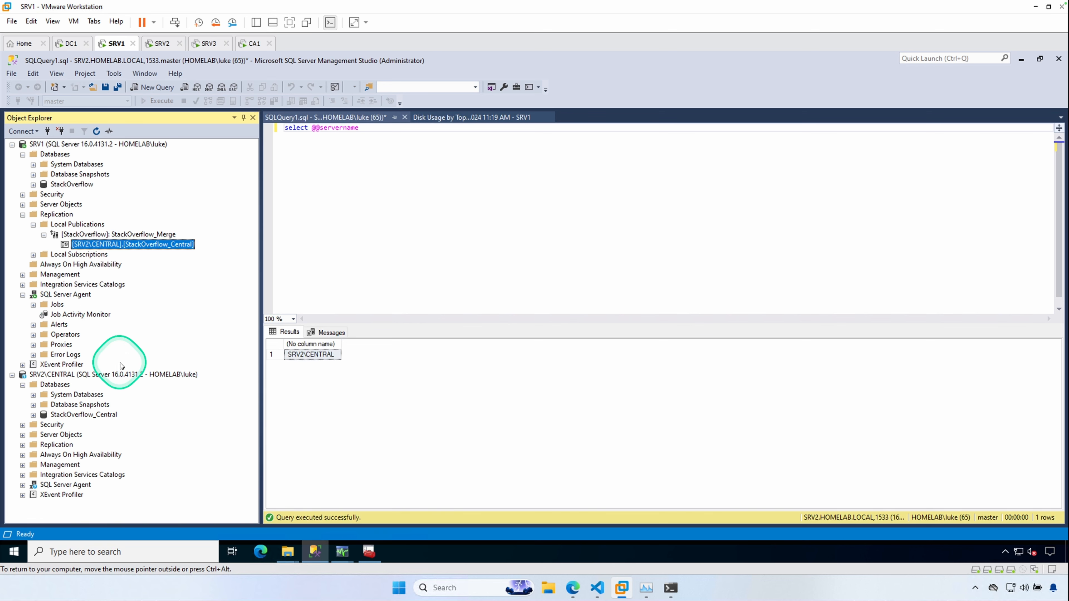
pyautogui.doubleClick(80, 314)
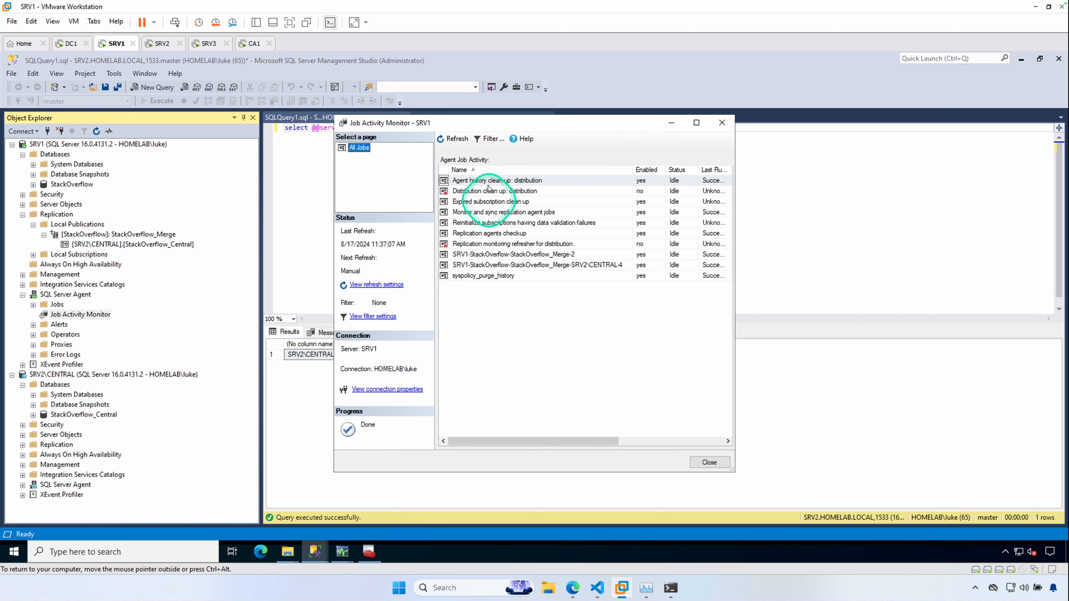
pyautogui.click(462, 140)
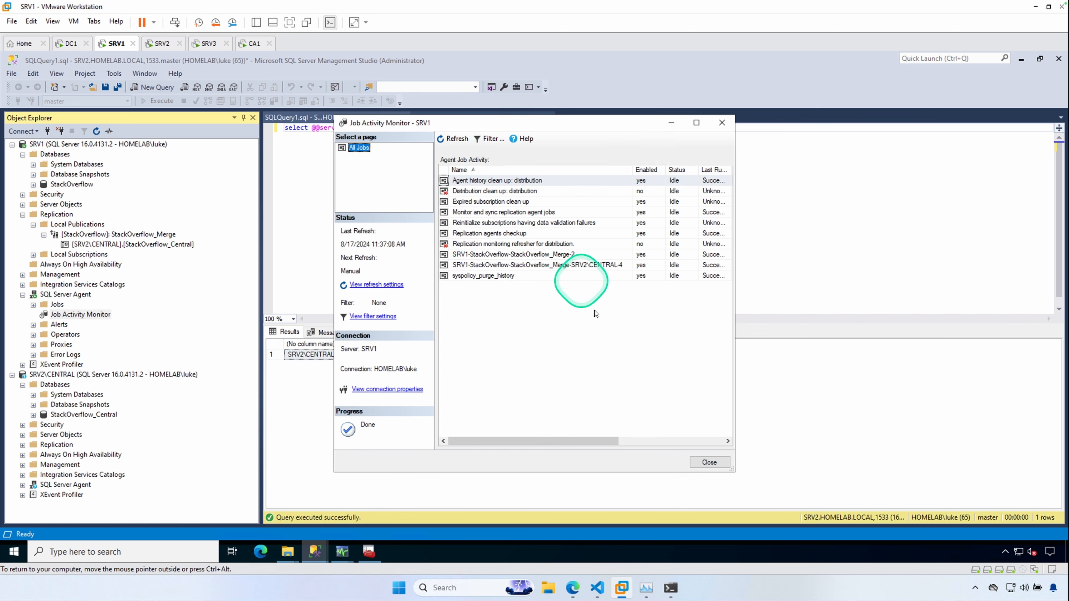
pyautogui.click(708, 463)
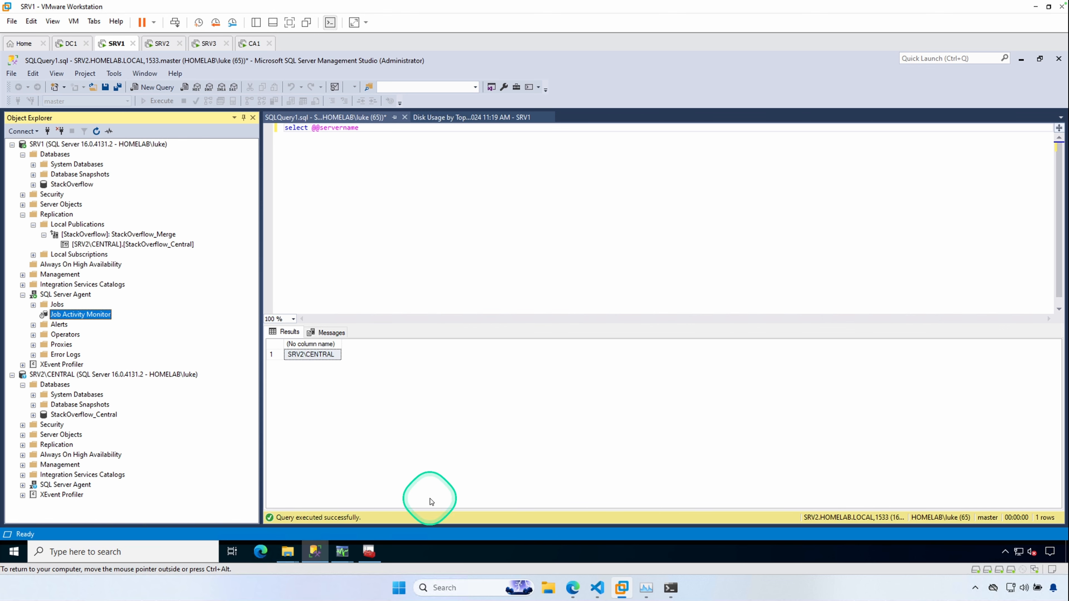
# - Switch to SQL Server Configuration Manager and refresh the 64-bit and 32-bit Native Client alias lists
pyautogui.click(367, 552)
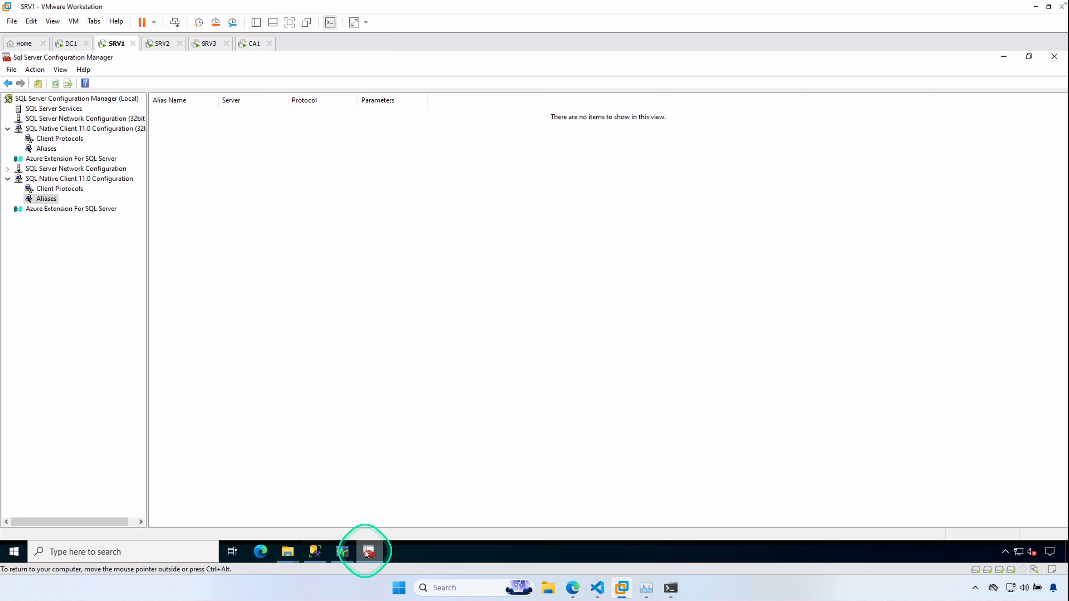
pyautogui.click(368, 553)
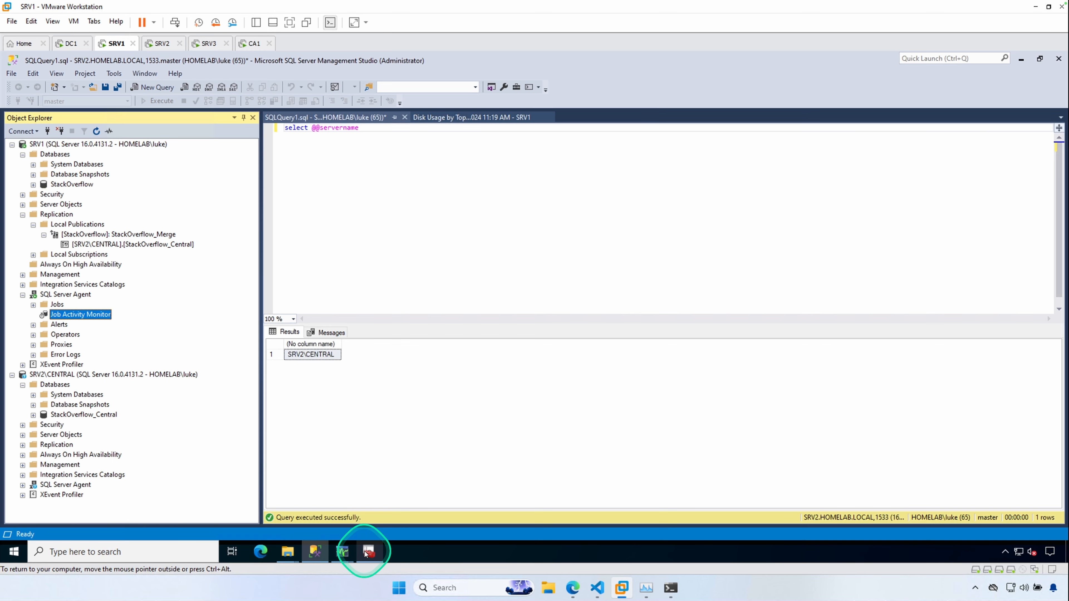
pyautogui.click(366, 552)
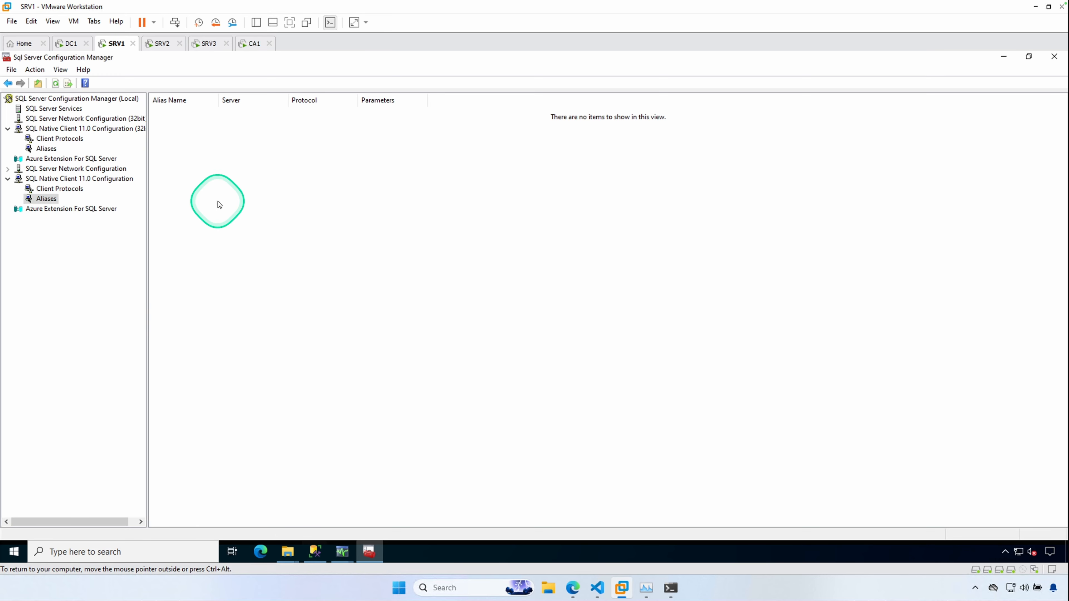
pyautogui.rightClick(219, 204)
pyautogui.click(249, 224)
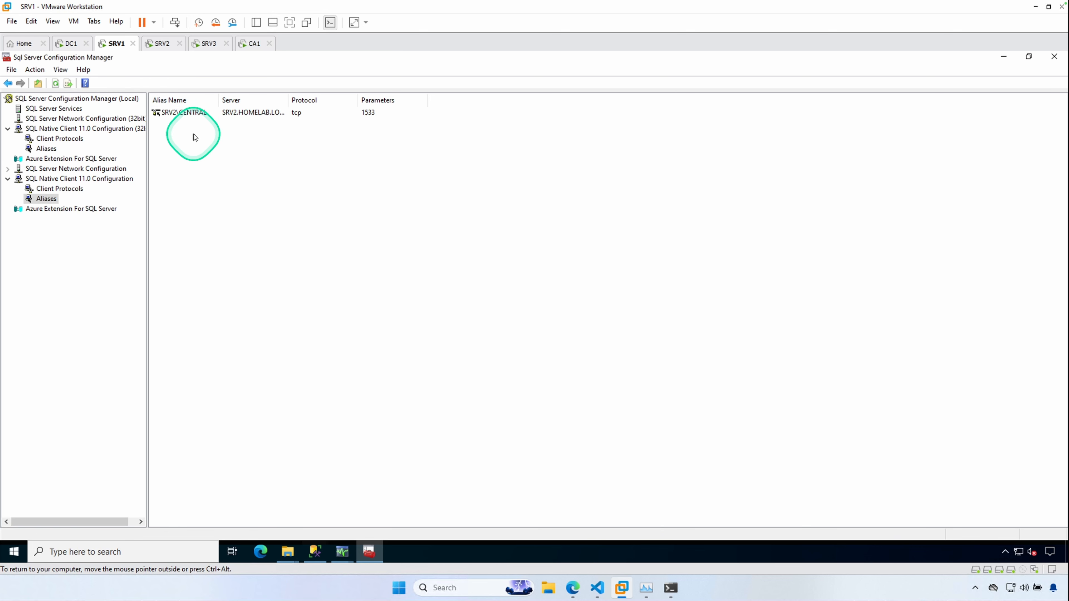
pyautogui.click(45, 149)
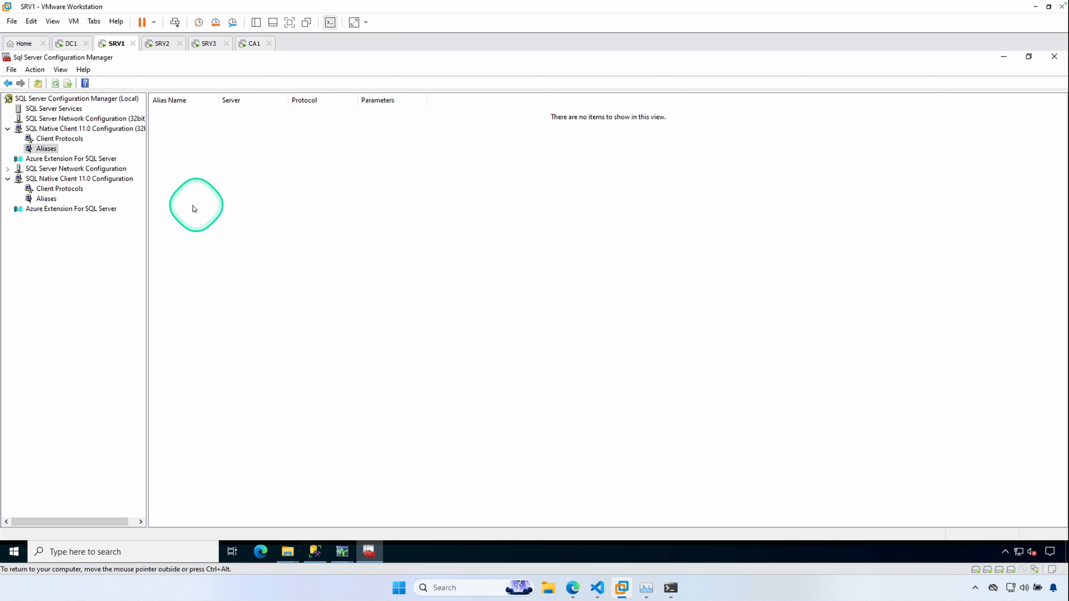
pyautogui.rightClick(213, 175)
pyautogui.click(249, 195)
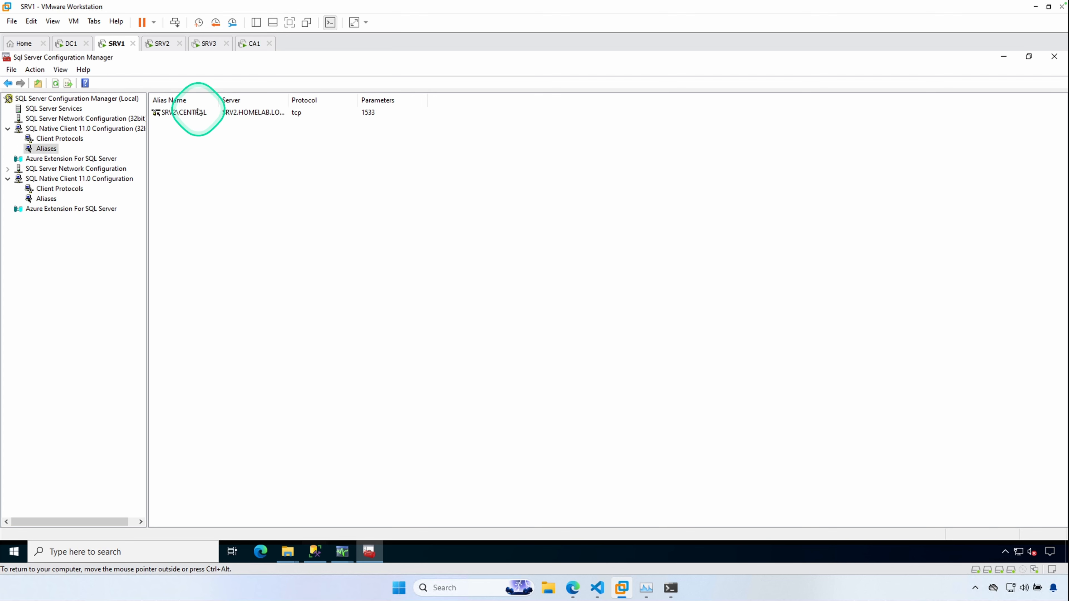
# - Open the SRV2\CENTRAL alias properties to review them and close without changes
pyautogui.click(193, 114)
pyautogui.doubleClick(193, 113)
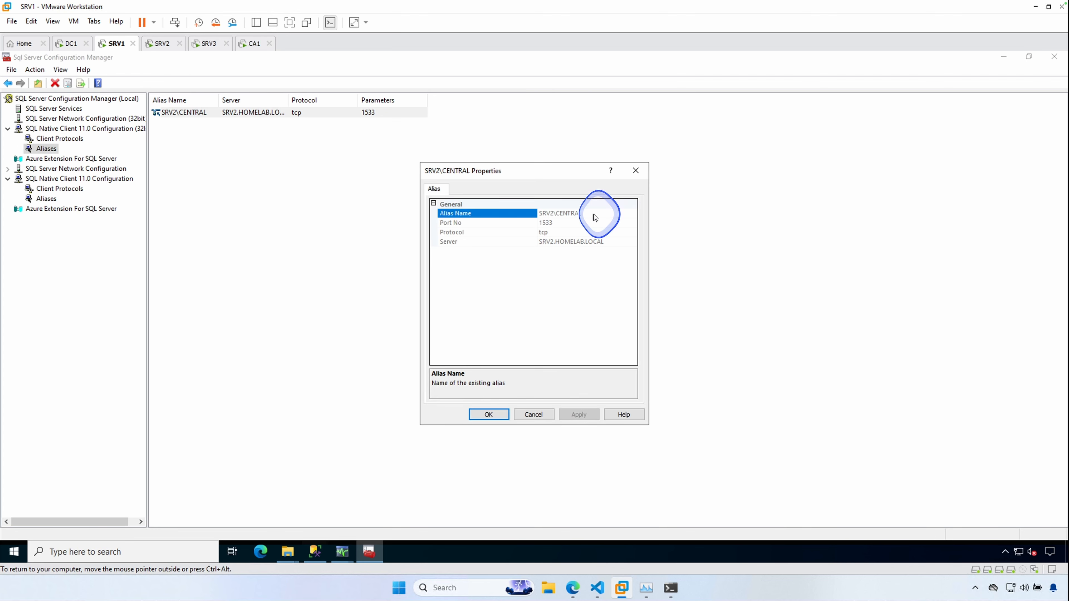
pyautogui.click(533, 414)
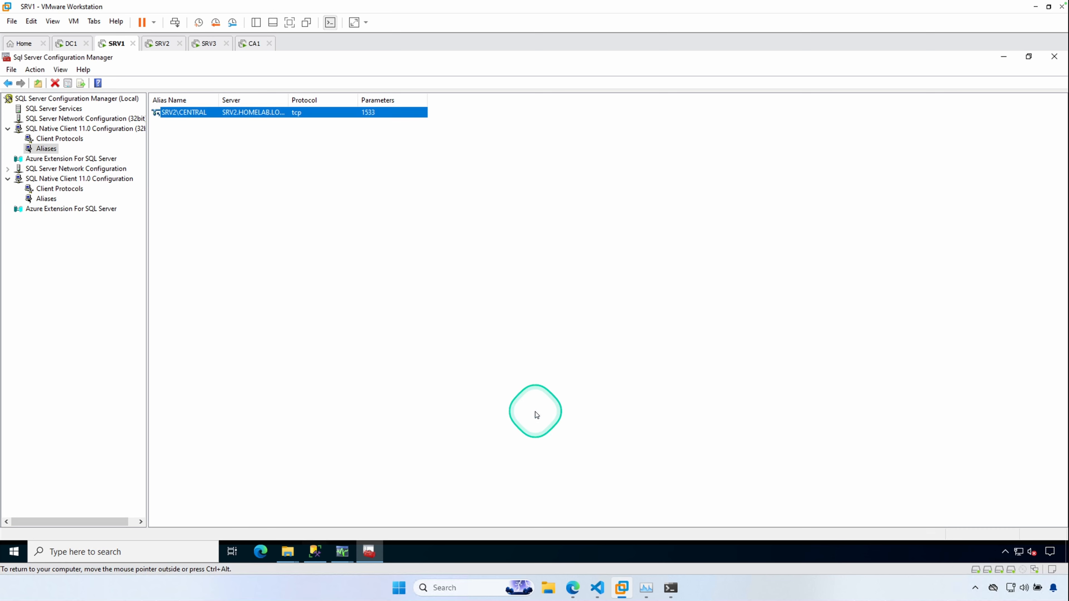
# - Close Configuration Manager and launch C:\Windows\SysWOW64\cliconfg.exe from File Explorer's address bar
pyautogui.click(1053, 57)
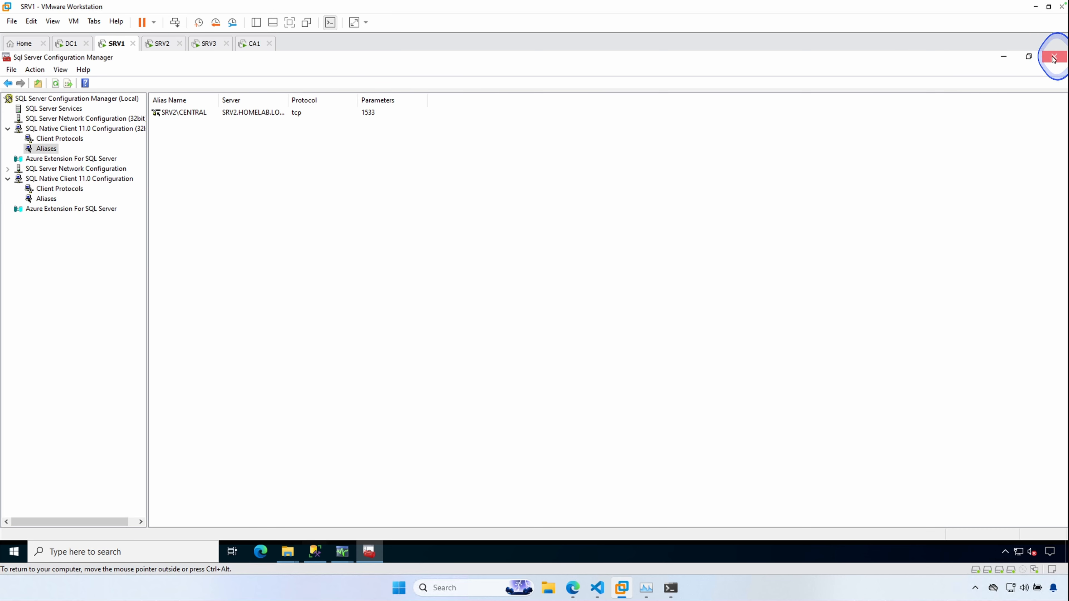
pyautogui.click(447, 240)
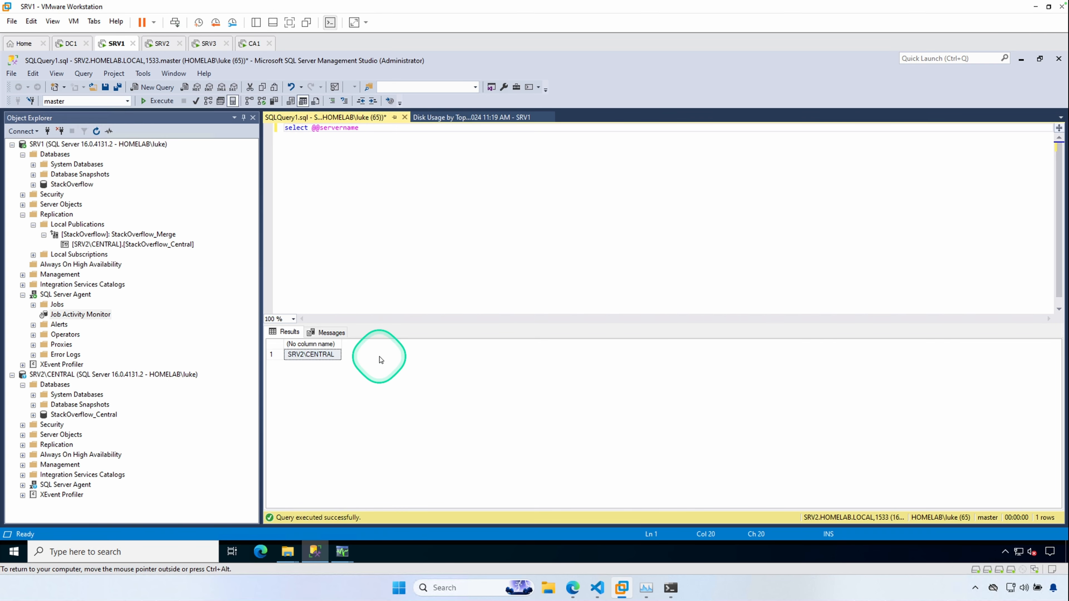
pyautogui.click(112, 553)
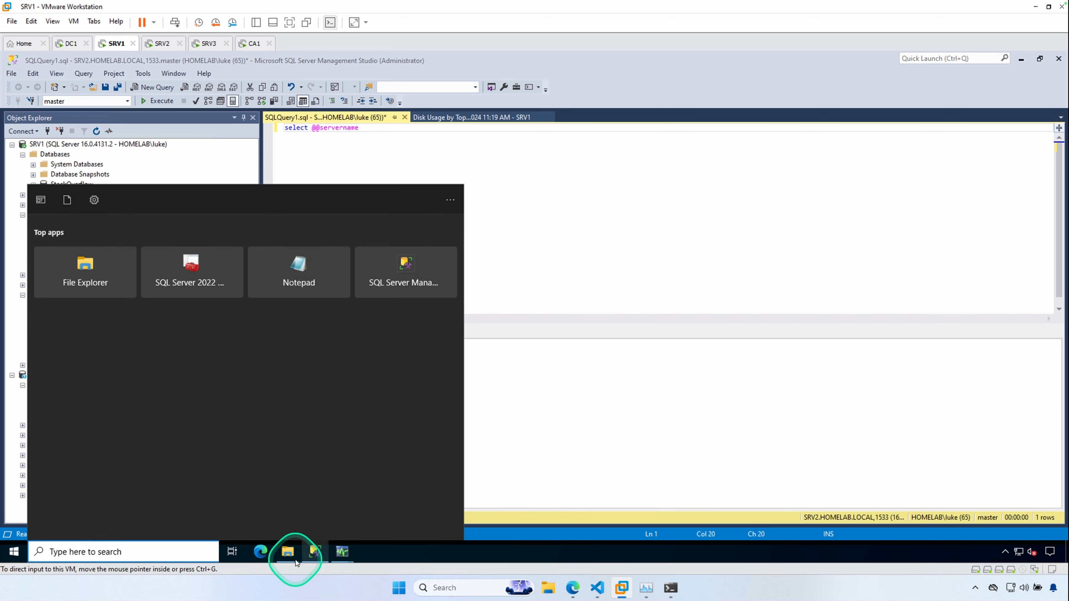
pyautogui.click(287, 552)
pyautogui.click(322, 474)
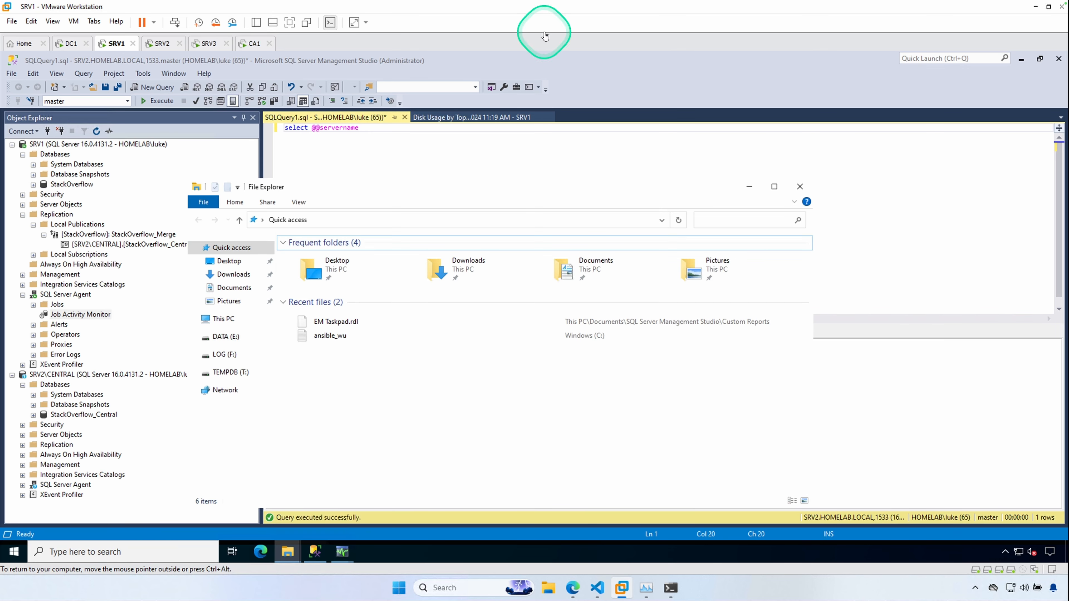
pyautogui.click(326, 221)
pyautogui.hotkey('ctrl', 'c')
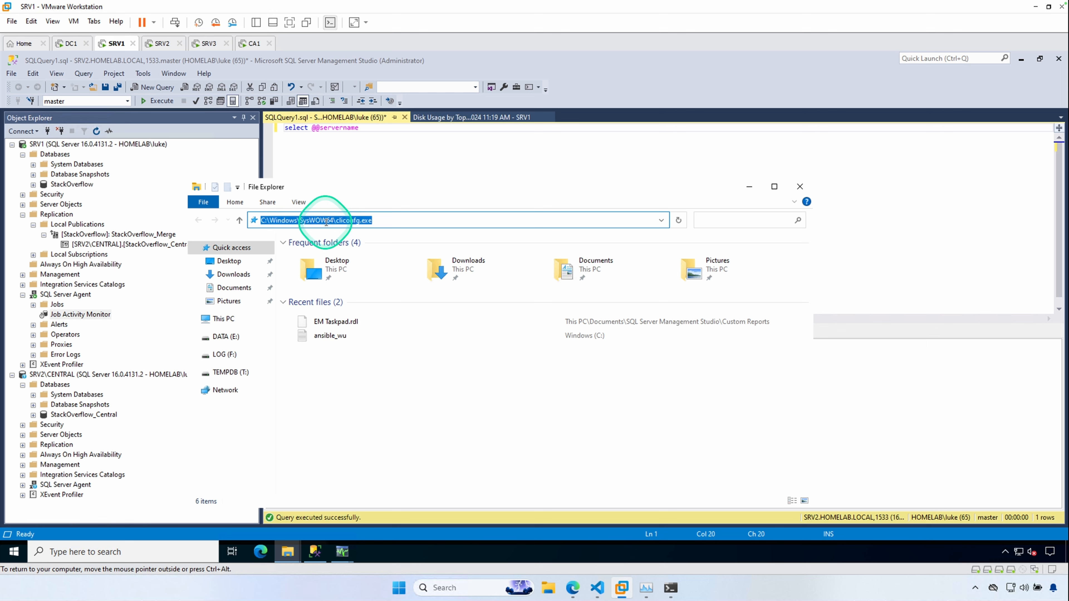
pyautogui.click(407, 220)
pyautogui.press('Return')
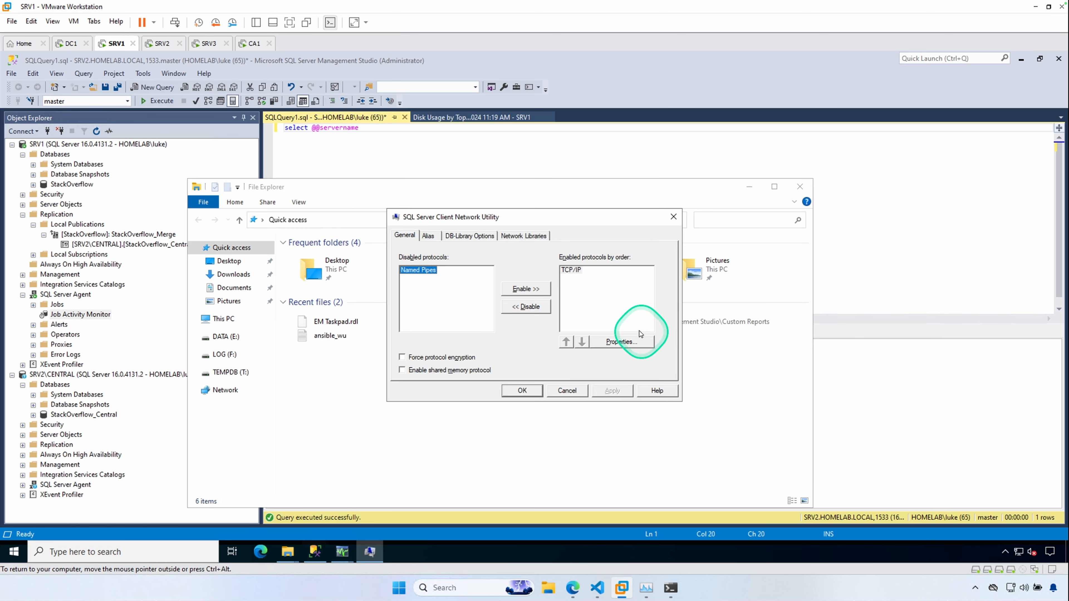
# - Remove the SRV2\CENTRAL alias in the 32-bit SQL Server Client Network Utility and confirm with OK
pyautogui.click(430, 236)
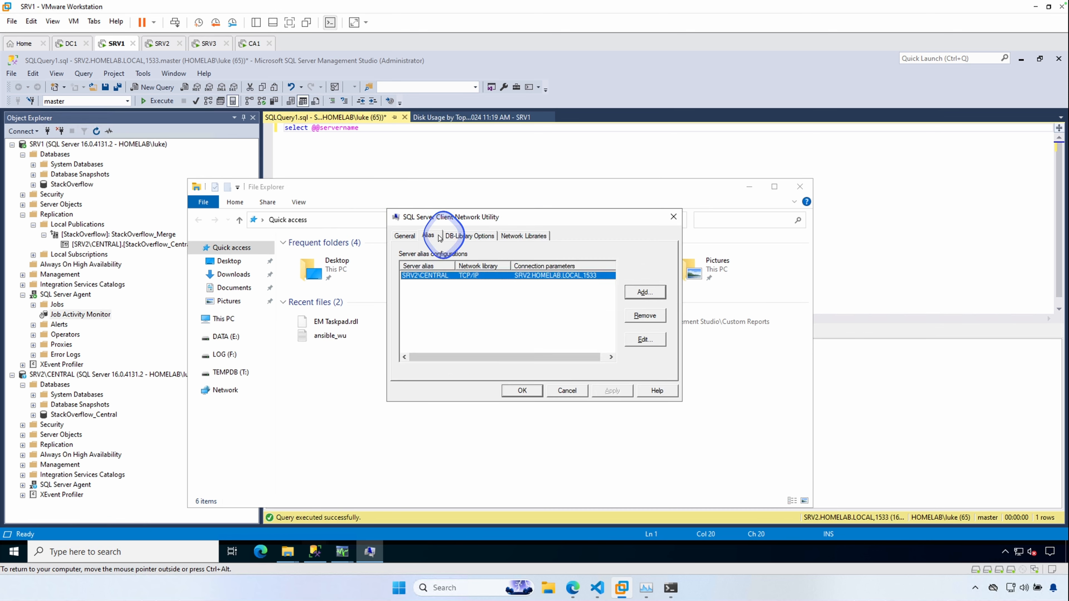
pyautogui.click(647, 315)
pyautogui.click(537, 390)
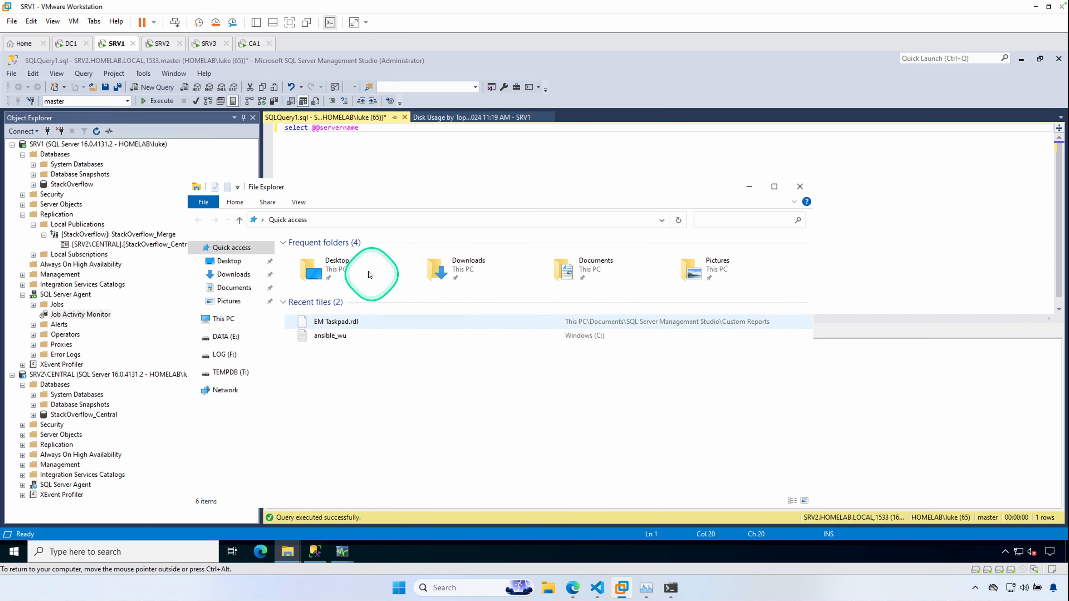
# - Launch C:\Windows\system32\cliconfg from File Explorer and close the 64-bit Client Network Utility with OK
pyautogui.click(330, 219)
pyautogui.hotkey('ctrl', 'v')
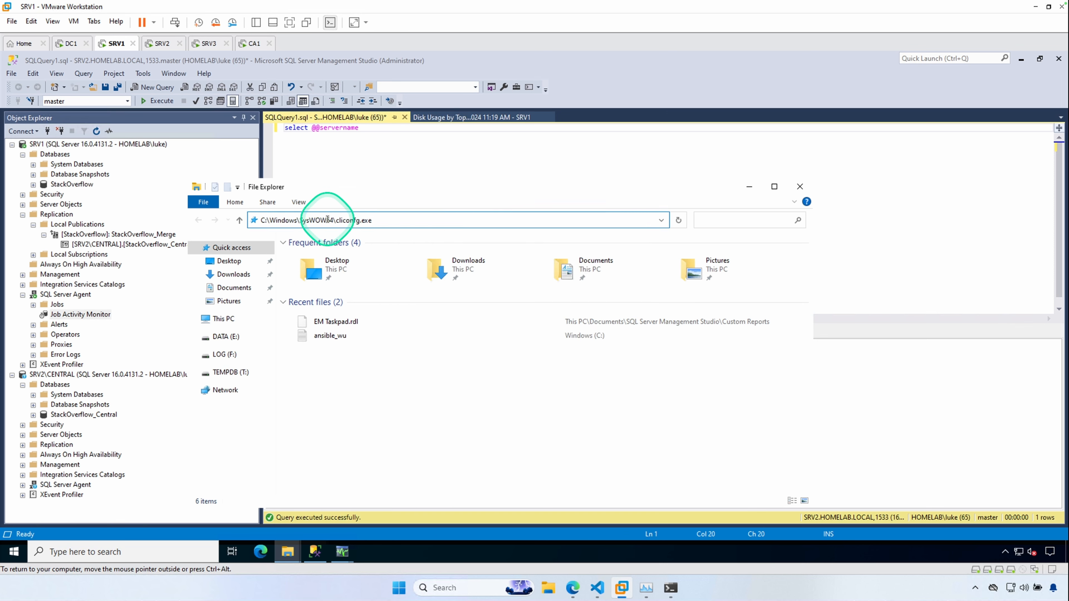
pyautogui.moveTo(306, 221); pyautogui.dragTo(376, 216)
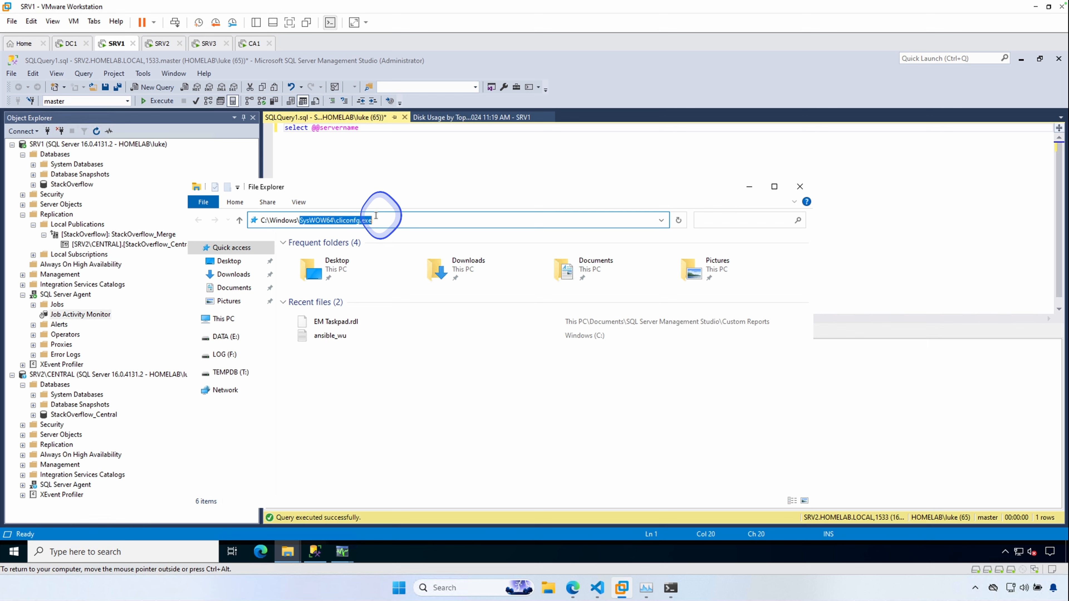
pyautogui.write('sys')
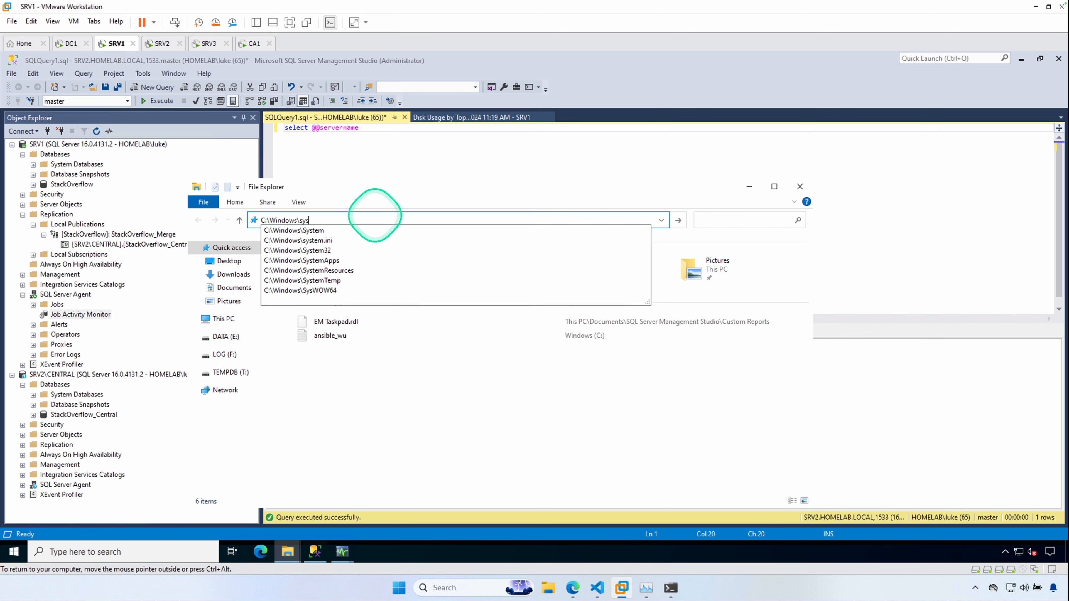
pyautogui.write('tem32\\cliconfg')
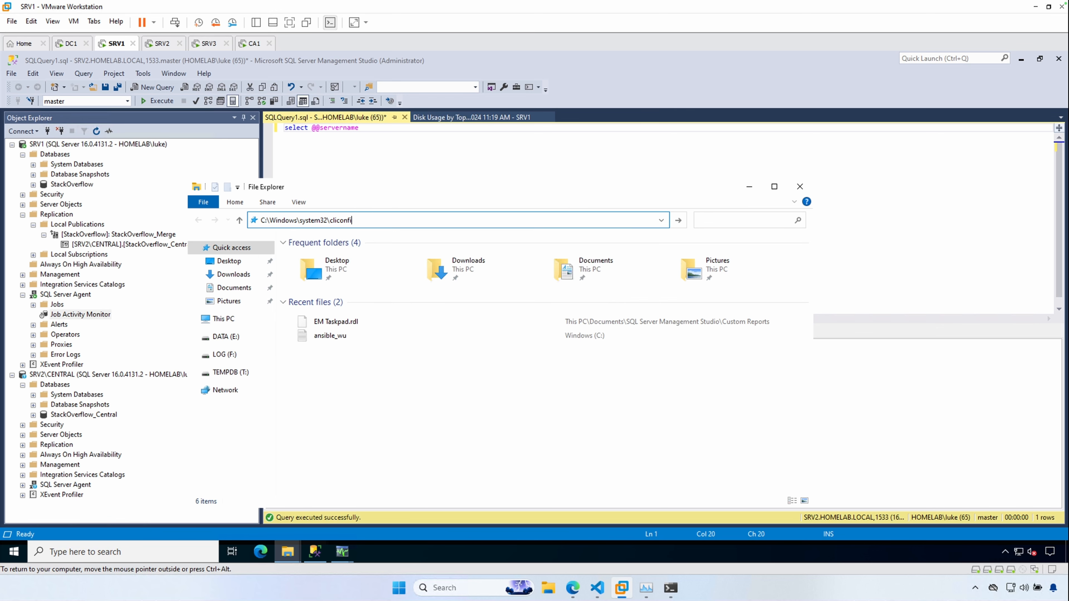
pyautogui.press('Return')
pyautogui.click(522, 390)
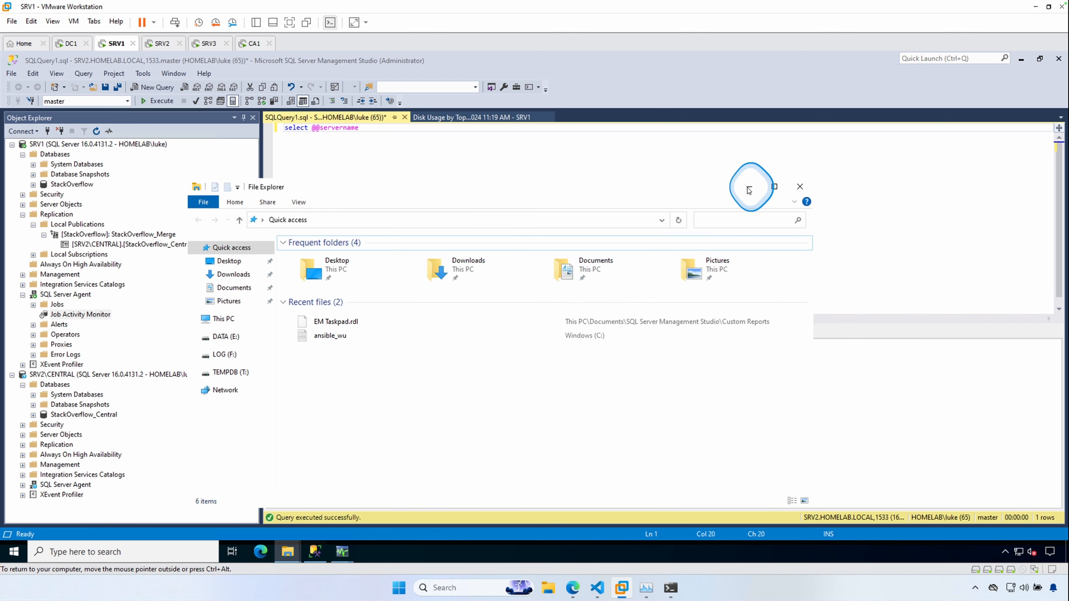
# - Minimize File Explorer and disconnect SRV2\CENTRAL in Object Explorer
pyautogui.click(750, 187)
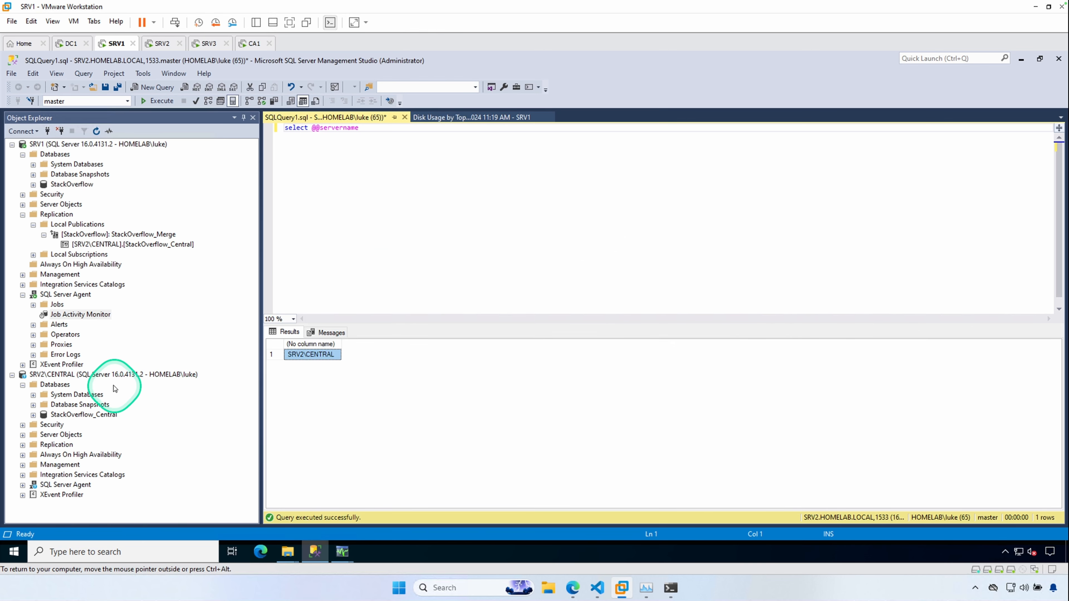
pyautogui.click(88, 377)
pyautogui.rightClick(89, 381)
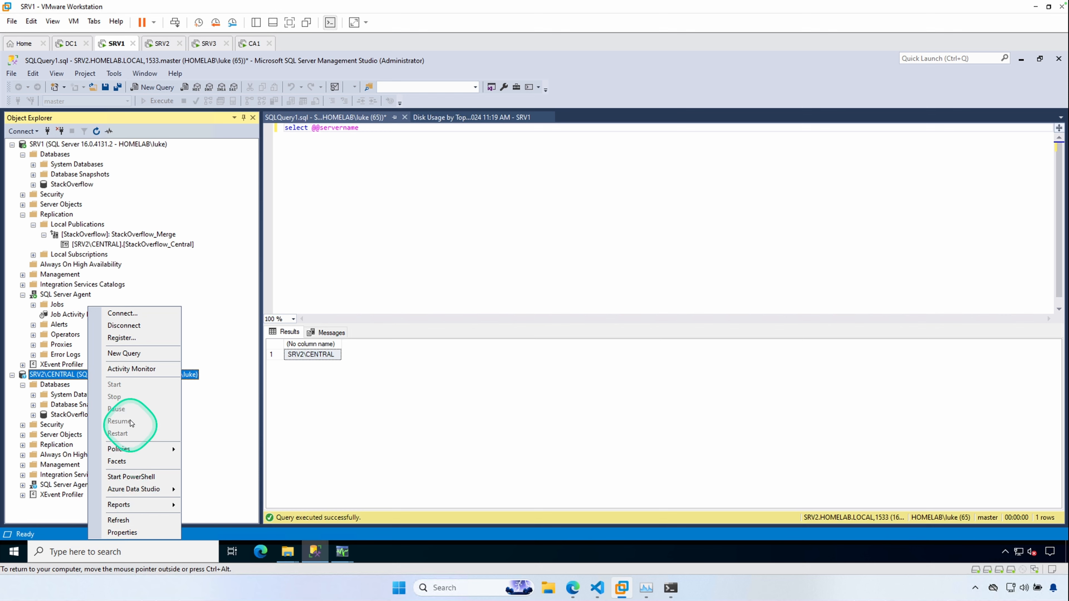
pyautogui.click(126, 325)
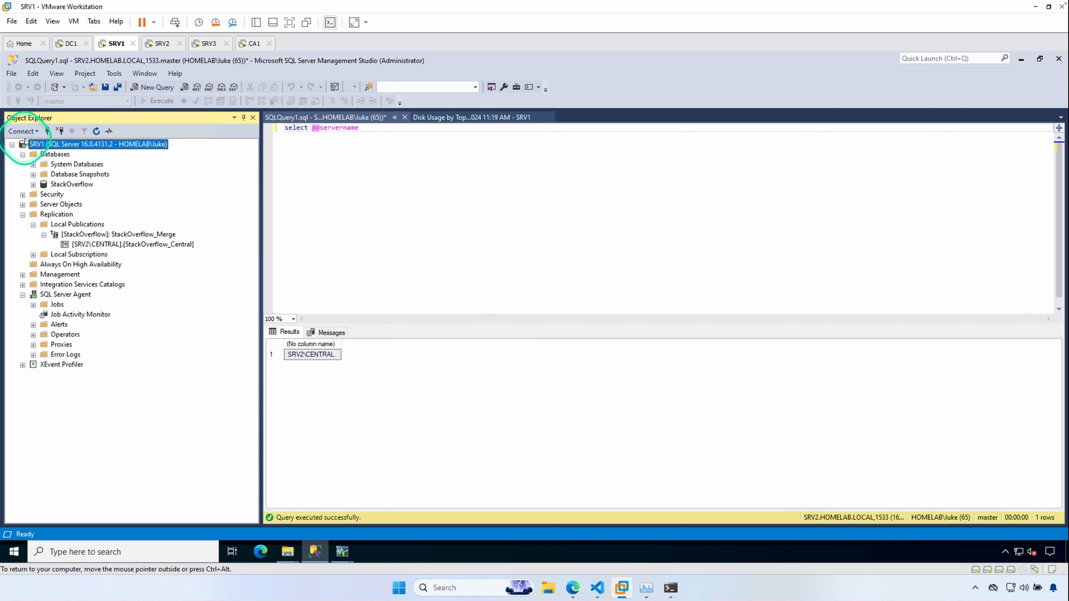
# - Try to reconnect to the SRV2\CENTRAL Database Engine with Windows Authentication
pyautogui.click(22, 131)
pyautogui.click(48, 143)
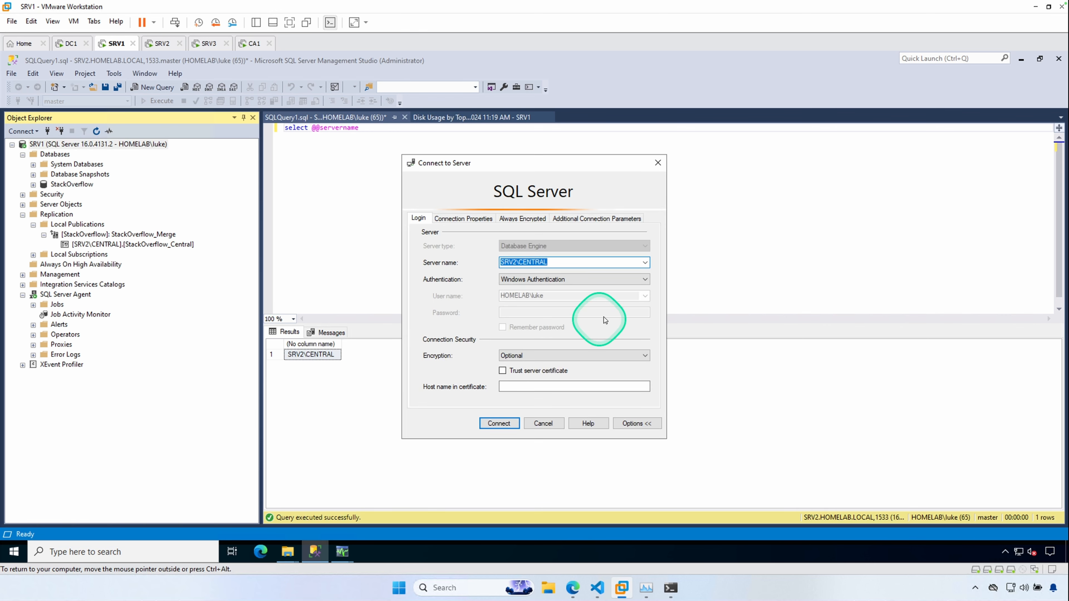
pyautogui.click(494, 423)
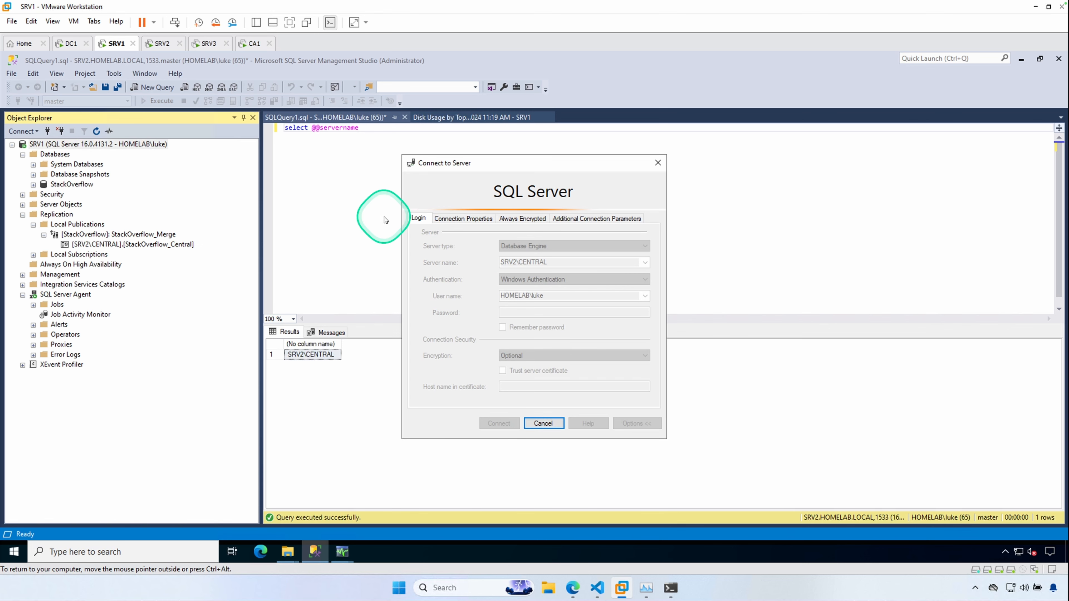
# - Switch to the SRV3 VM and review the playbook_AddAlias.yml task that copies SqlServerDsc to the PowerShell modules folder
pyautogui.click(208, 44)
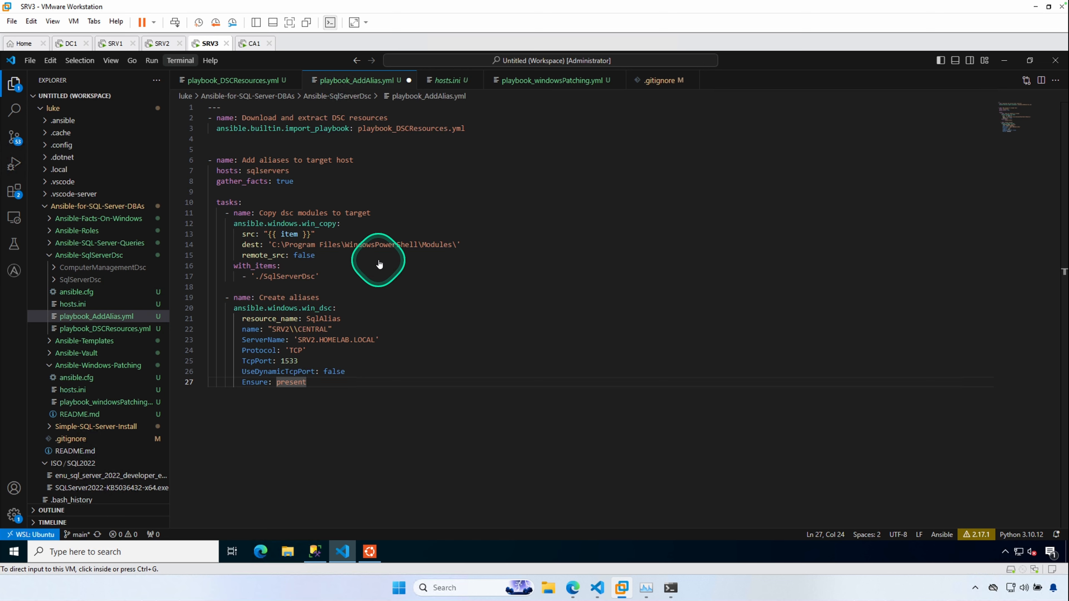
pyautogui.click(490, 172)
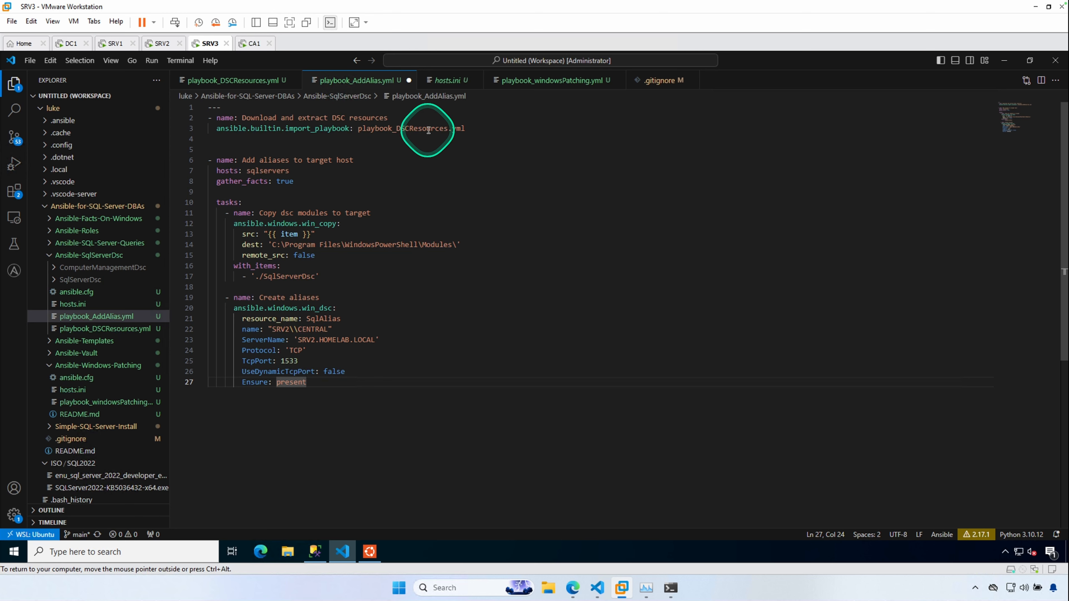
pyautogui.moveTo(256, 180)
pyautogui.click(333, 191)
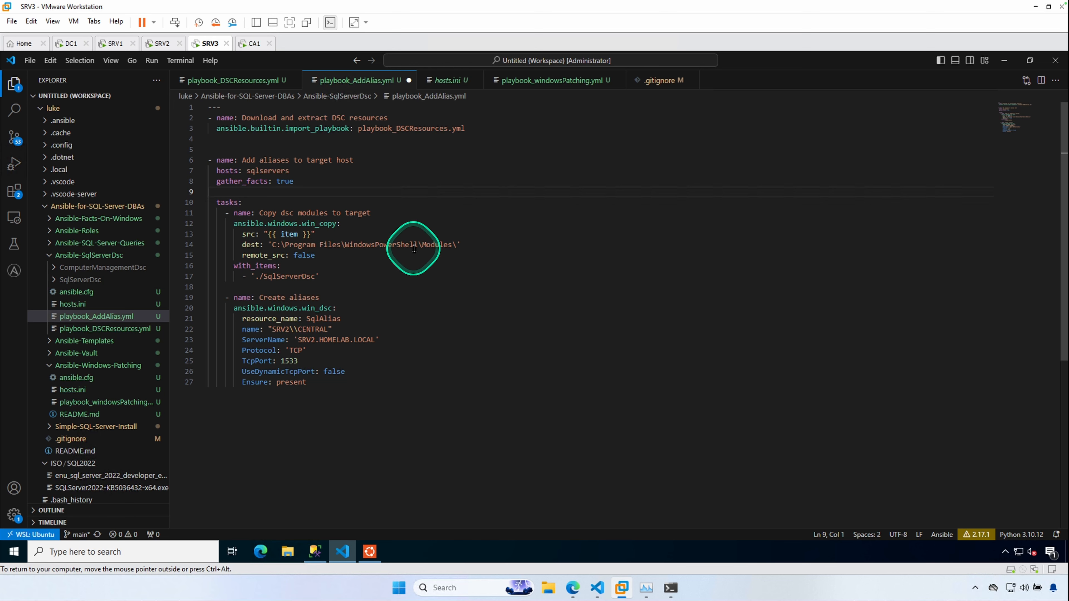
pyautogui.moveTo(458, 248); pyautogui.dragTo(371, 246)
pyautogui.click(373, 269)
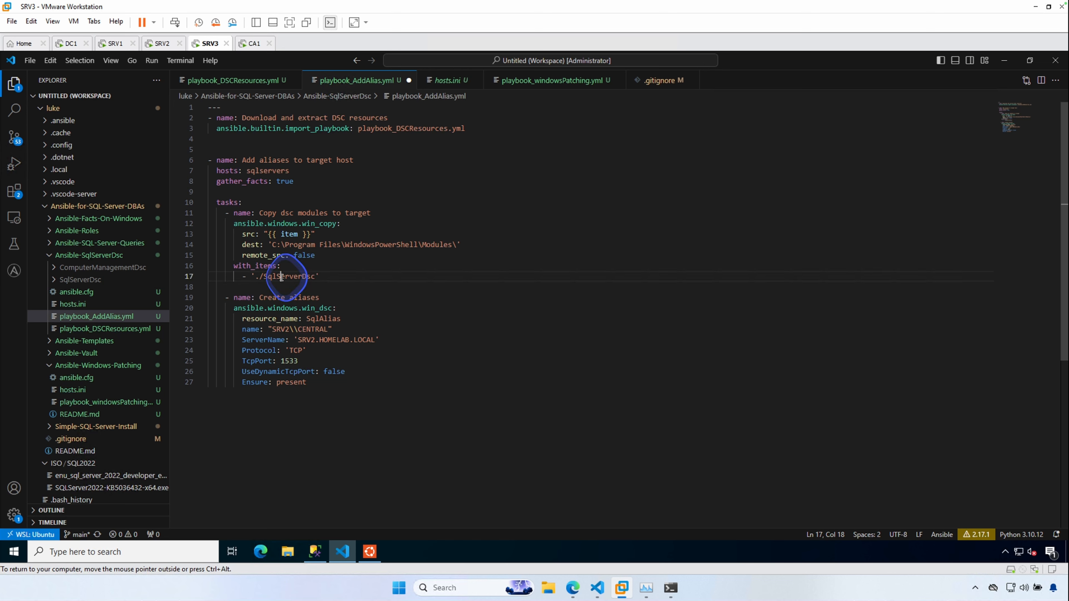
pyautogui.doubleClick(294, 276)
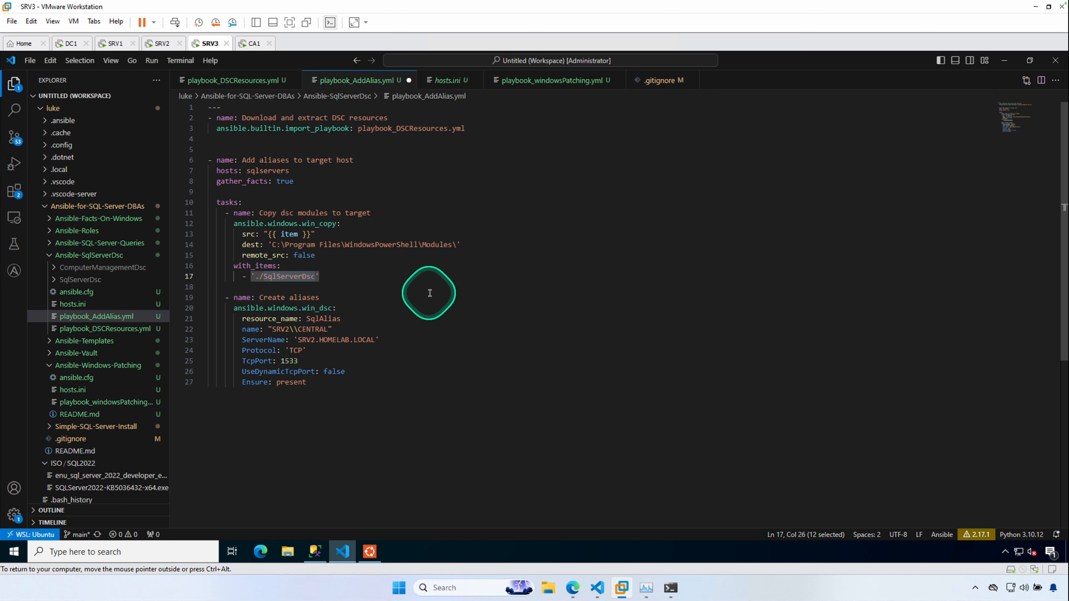
pyautogui.click(367, 286)
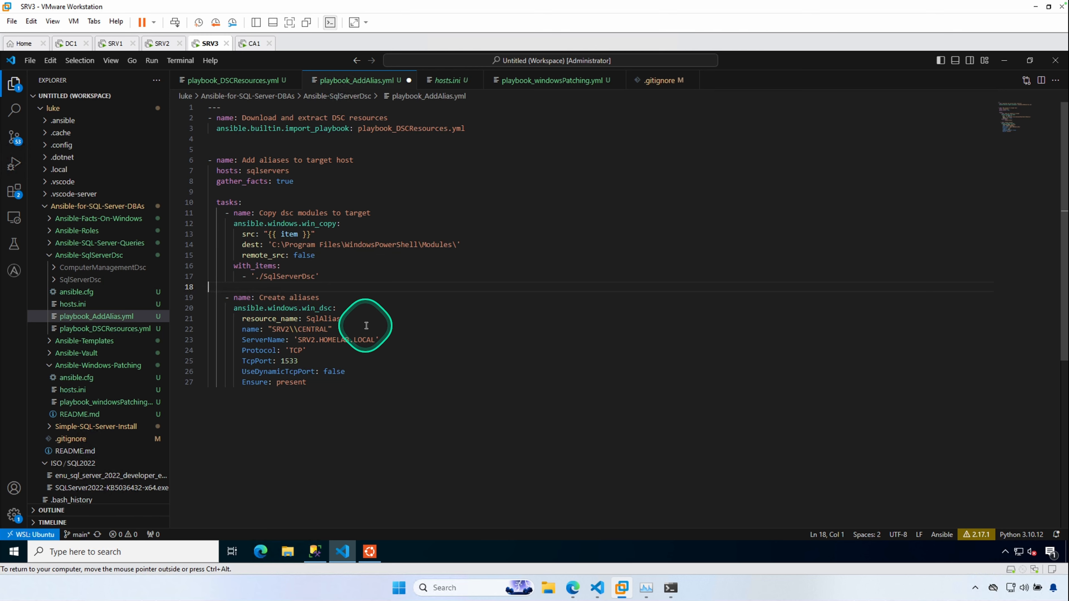
# - Review the Create aliases task's SqlAlias parameters: name, ServerName, Protocol, TcpPort and Ensure
pyautogui.moveTo(317, 312)
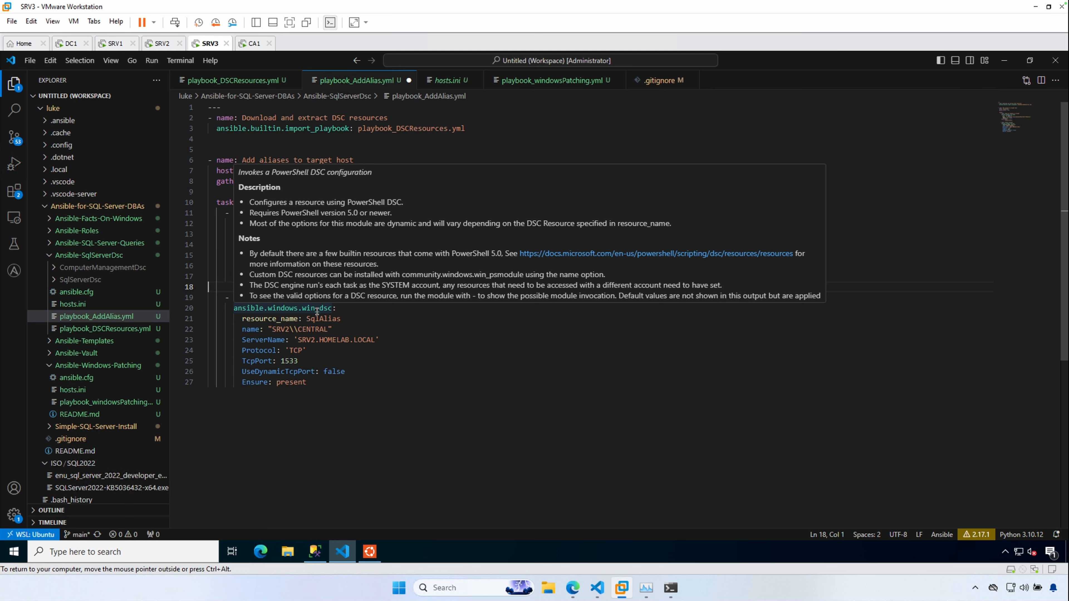
pyautogui.doubleClick(321, 319)
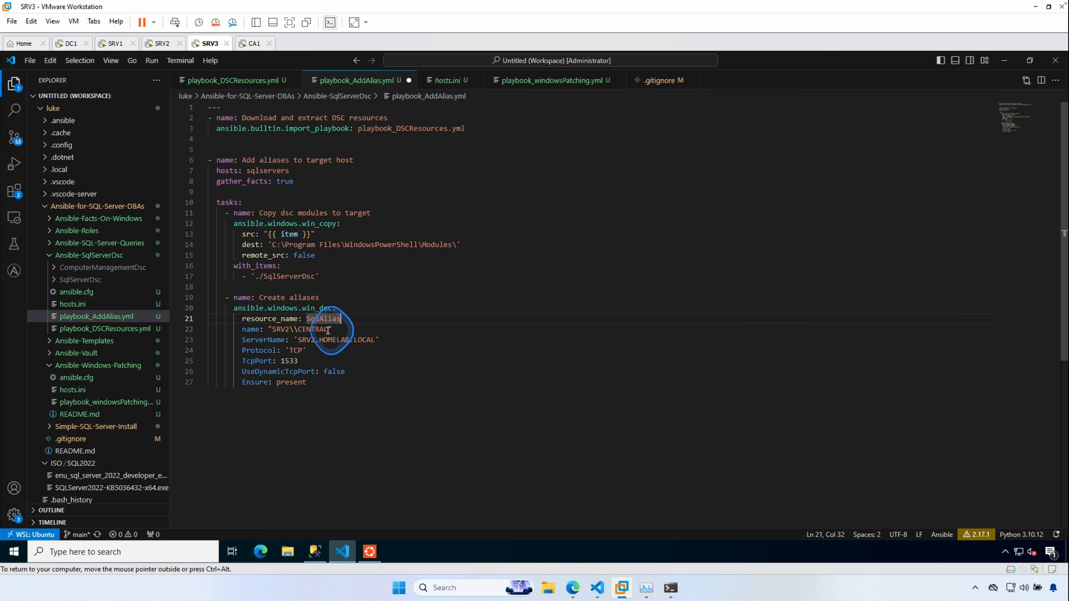
pyautogui.moveTo(328, 330); pyautogui.dragTo(267, 331)
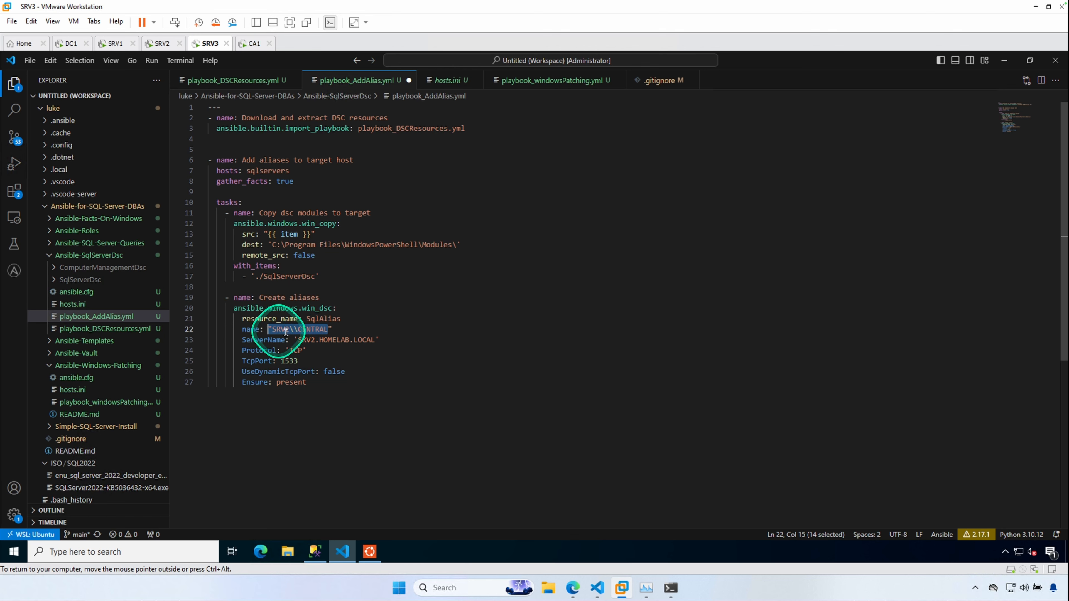
pyautogui.click(294, 329)
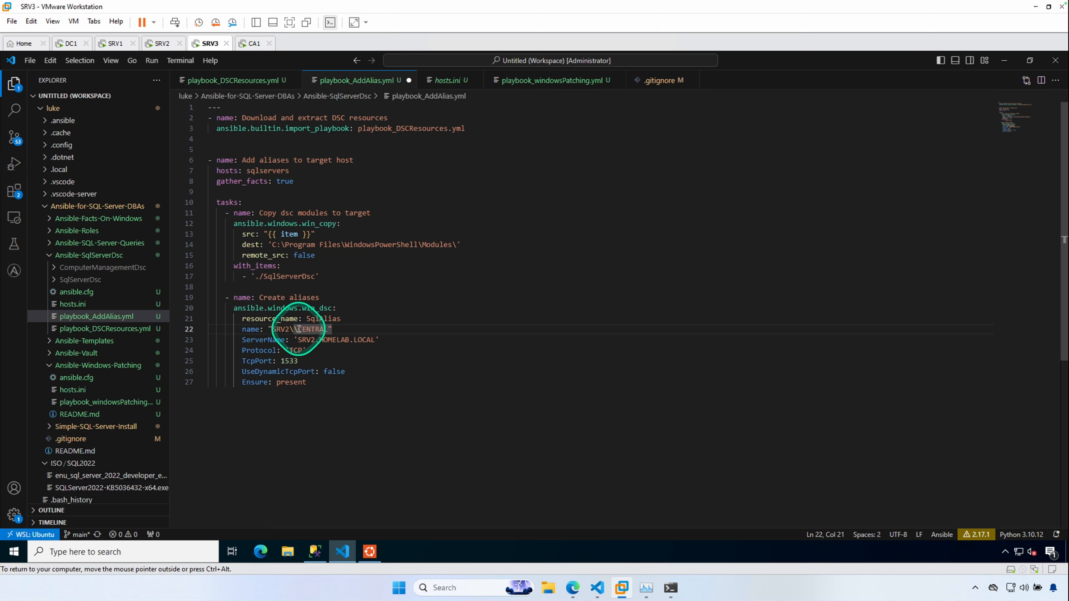
pyautogui.press('Down')
pyautogui.hotkey('shift', 'End')
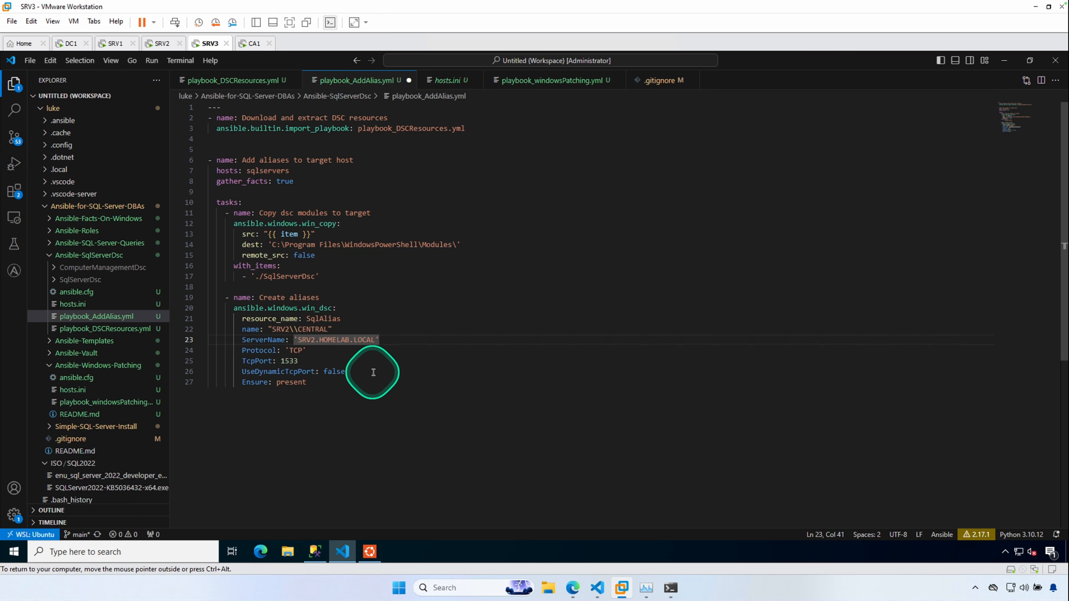
pyautogui.click(392, 349)
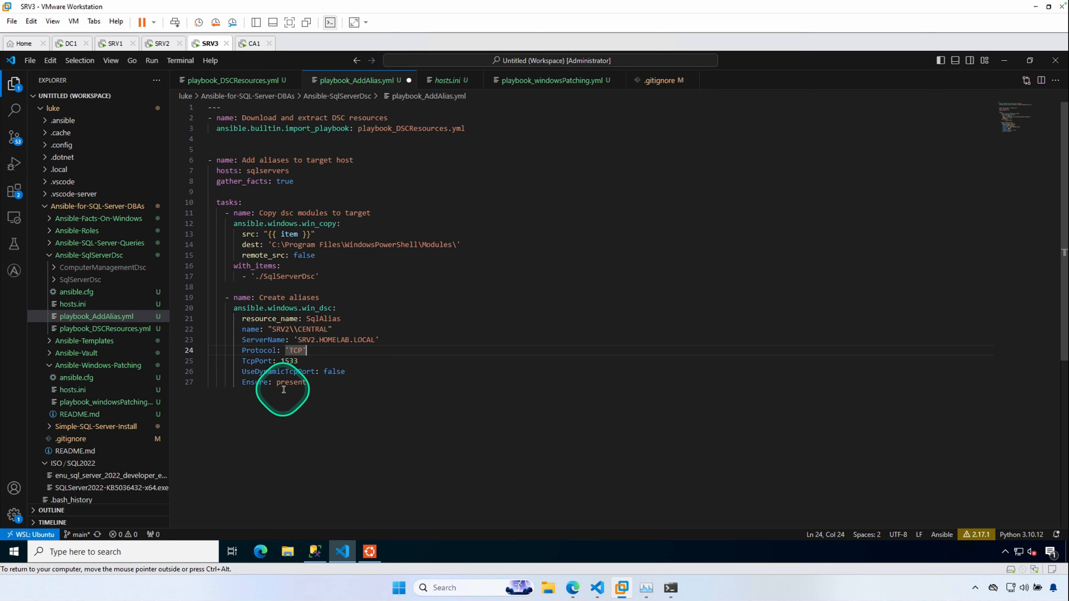
pyautogui.doubleClick(290, 389)
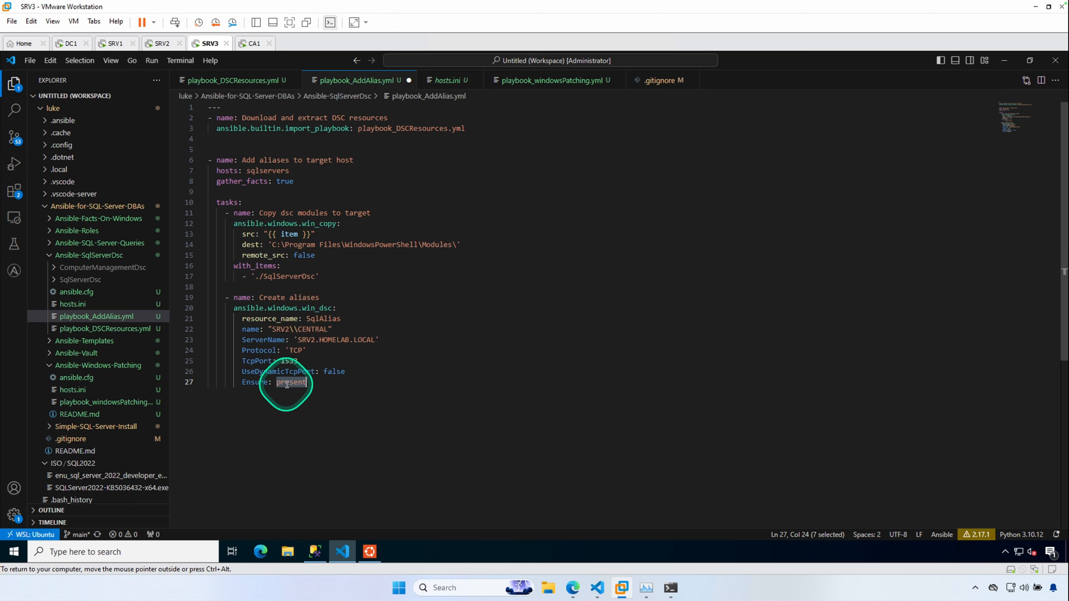
pyautogui.click(415, 387)
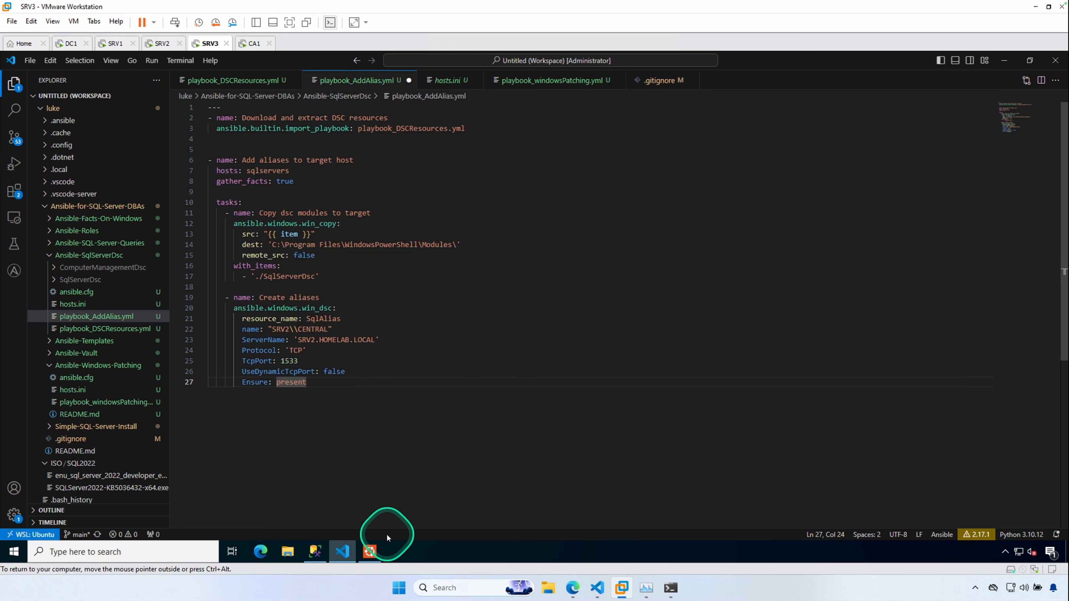
# - In the Ubuntu terminal, prepare the ansible-playbook playbook_AddAlias.yml command with --ask-pass and --limit "SRV1.HOMELAB.LOCAL"
pyautogui.click(370, 551)
pyautogui.moveTo(481, 184); pyautogui.dragTo(404, 172)
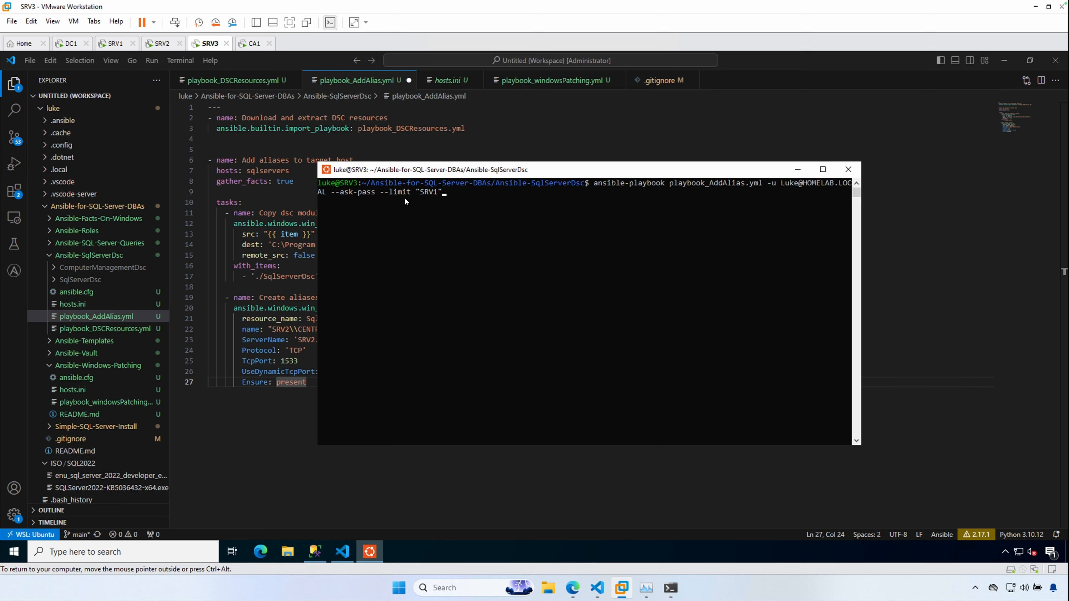
pyautogui.write('.HOMELAB.LOCAL"')
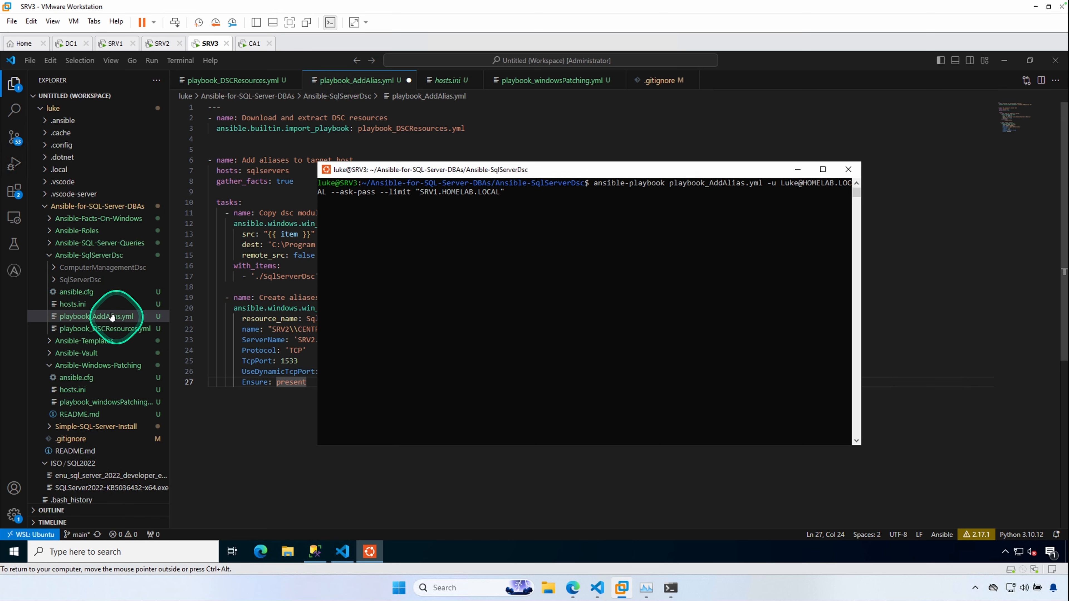
# - Check the hosts.ini inventory, then run playbook_AddAlias.yml limited to SRV1.HOMELAB.LOCAL, entering the SSH password, and review the output
pyautogui.click(72, 304)
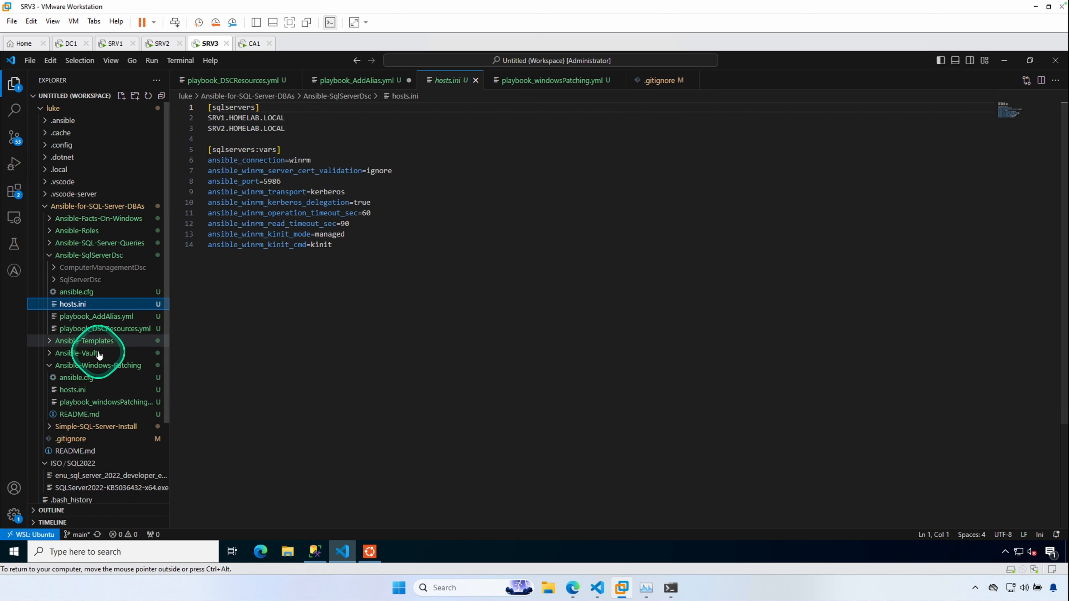
pyautogui.click(101, 316)
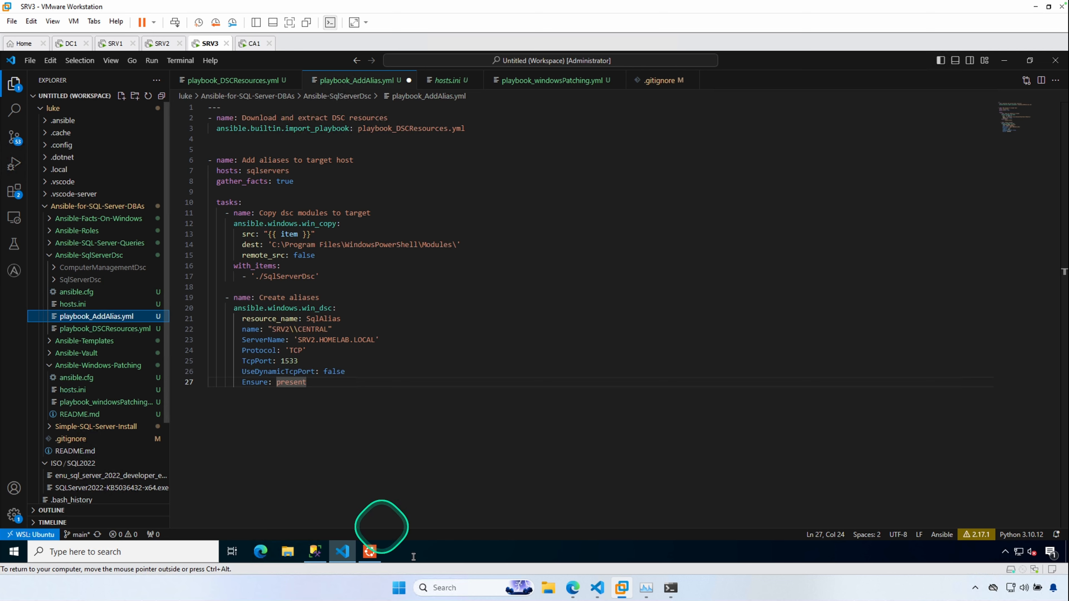
pyautogui.click(372, 554)
pyautogui.click(556, 218)
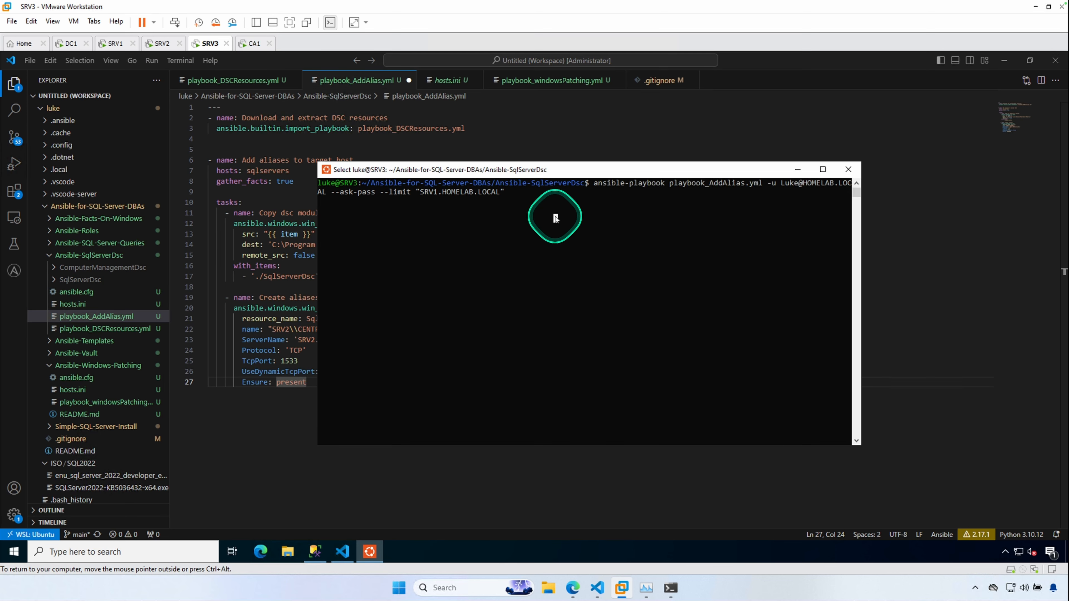
pyautogui.click(556, 219)
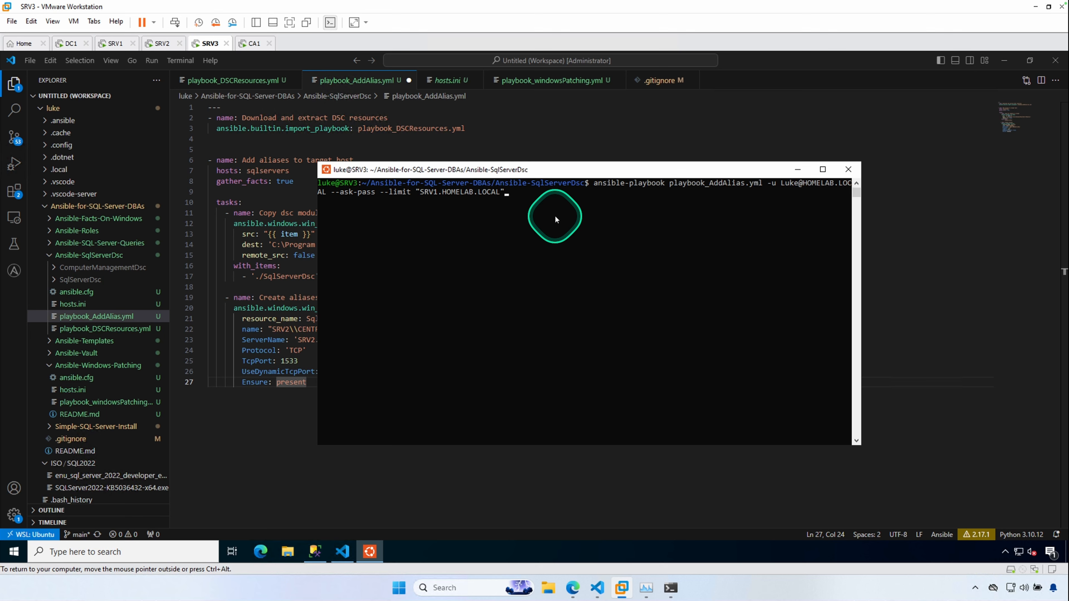
pyautogui.press('Return')
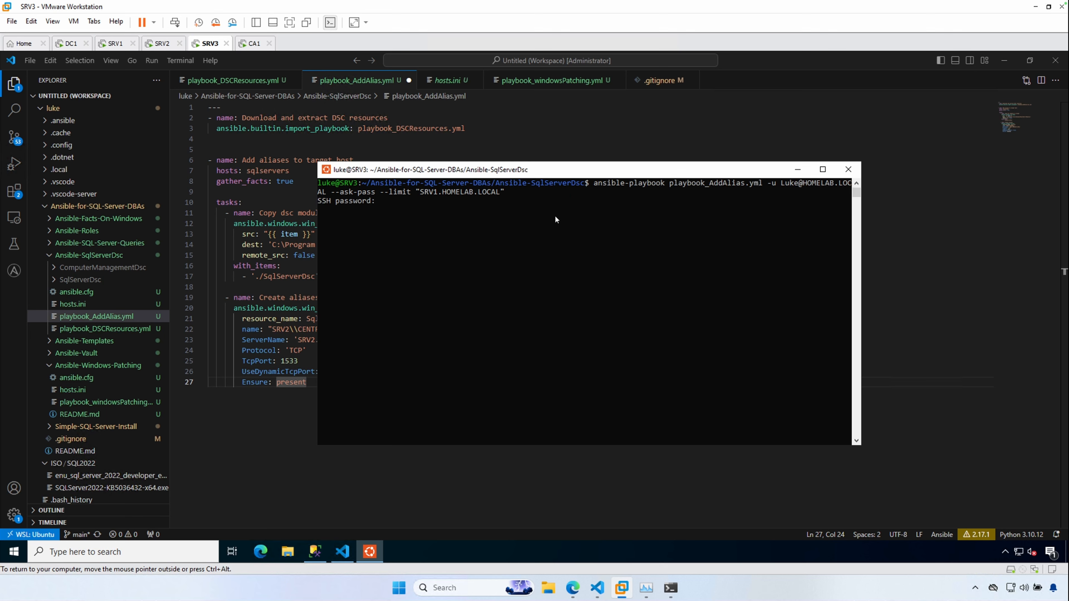
pyautogui.press('Return')
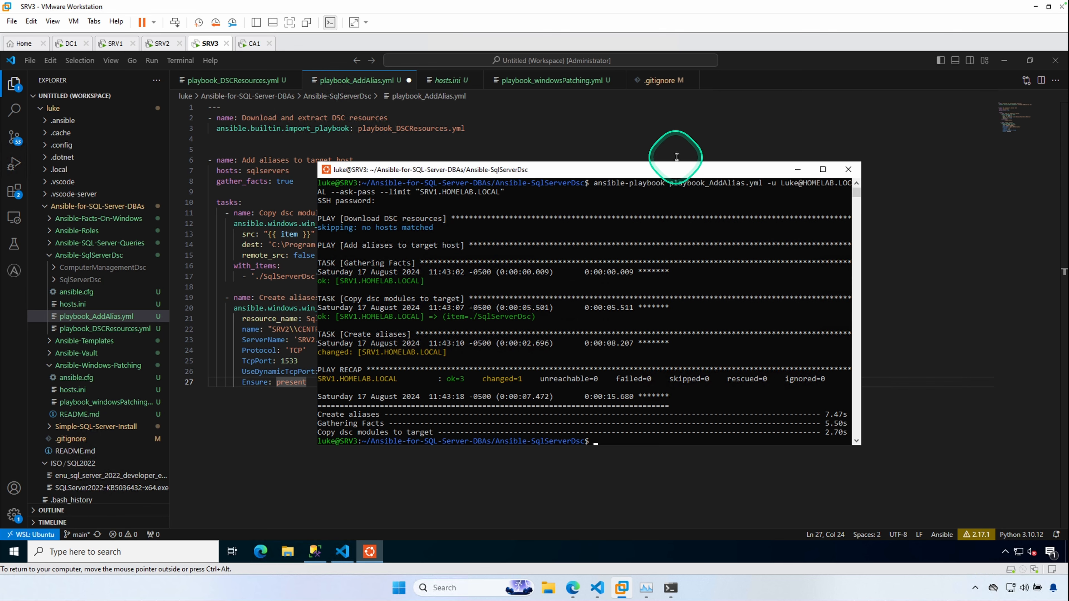
pyautogui.moveTo(579, 172); pyautogui.dragTo(691, 140)
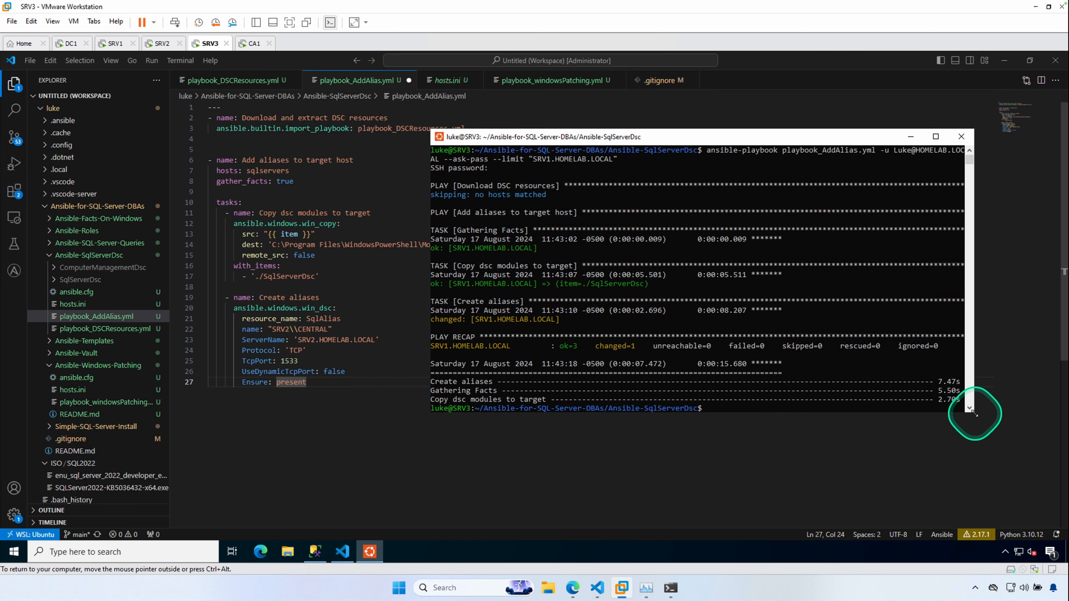
pyautogui.moveTo(973, 412); pyautogui.dragTo(987, 436)
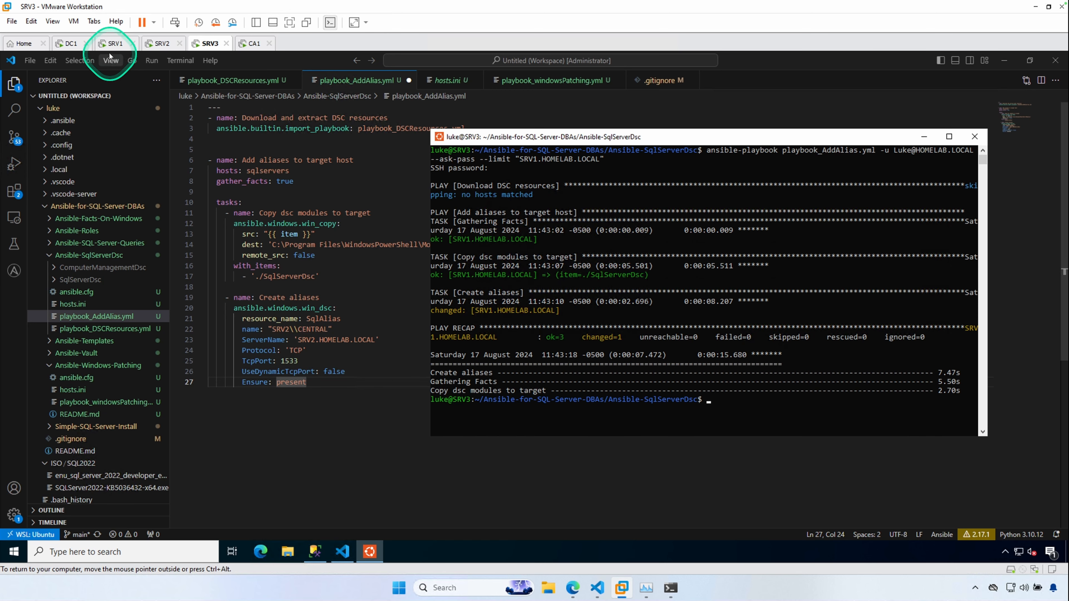
# - Switch to the SRV1 VM, dismiss the connection error and reconnect Object Explorer to SRV2\CENTRAL
pyautogui.click(113, 44)
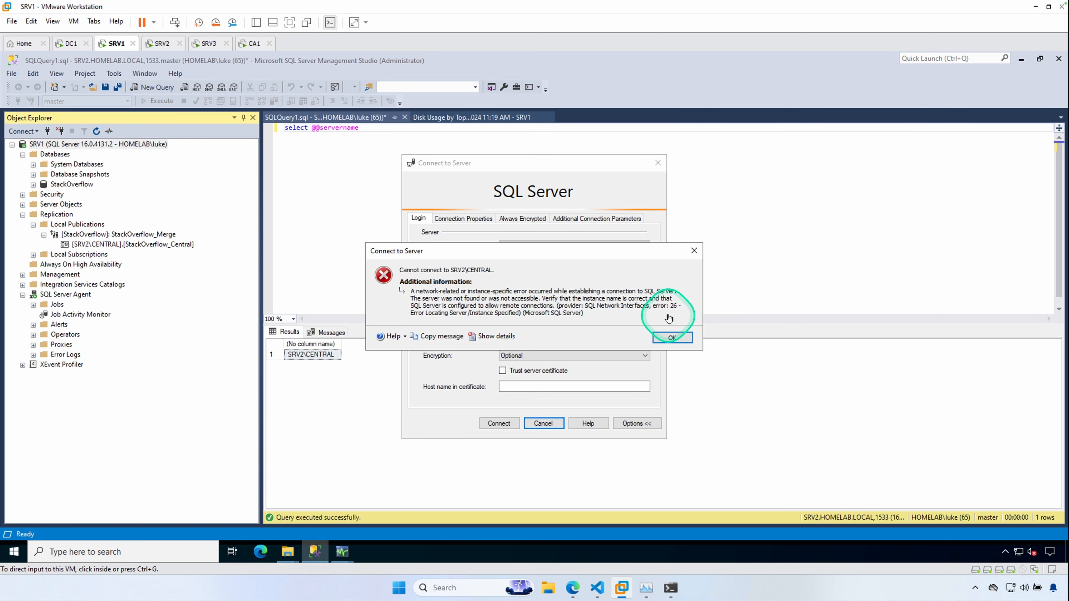
pyautogui.click(670, 338)
pyautogui.click(487, 423)
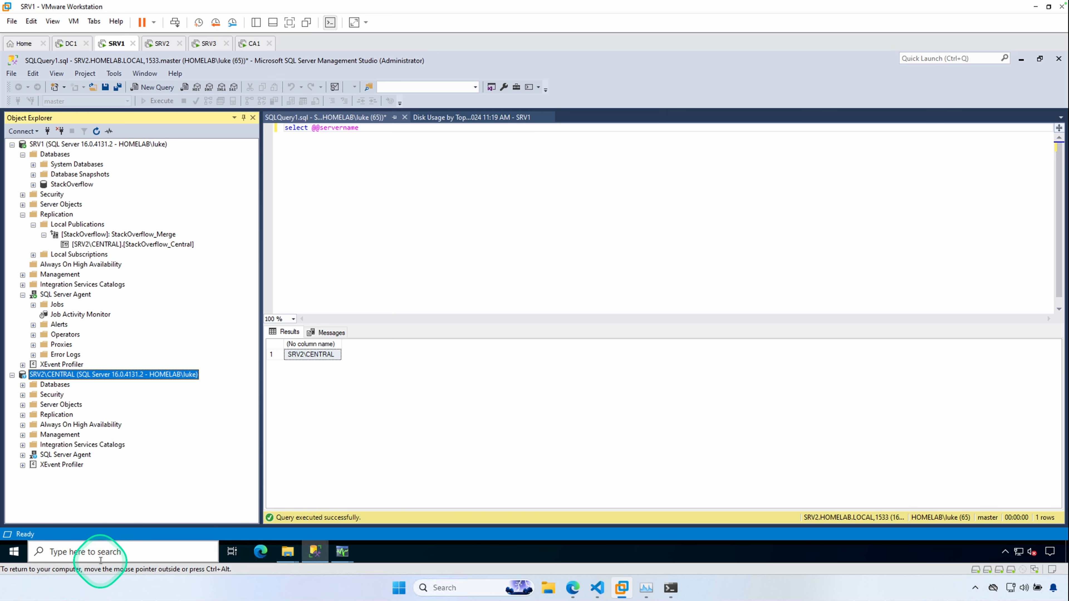
# - Launch C:\Windows\System32\cliconfg.exe through File Explorer and inspect the Client Network Utility's alias list, then close both windows
pyautogui.click(99, 552)
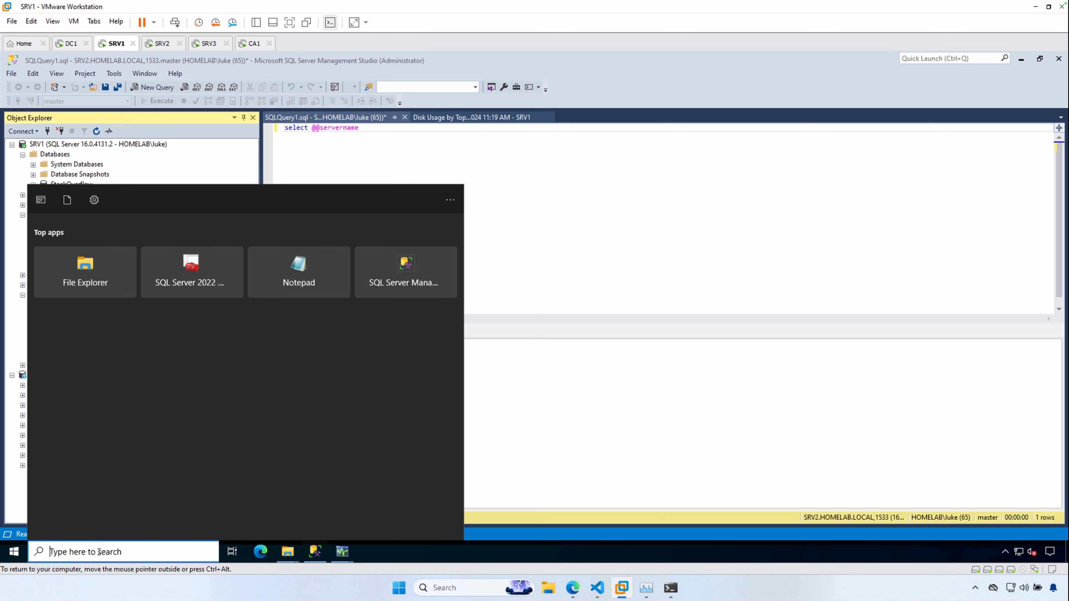
pyautogui.click(288, 551)
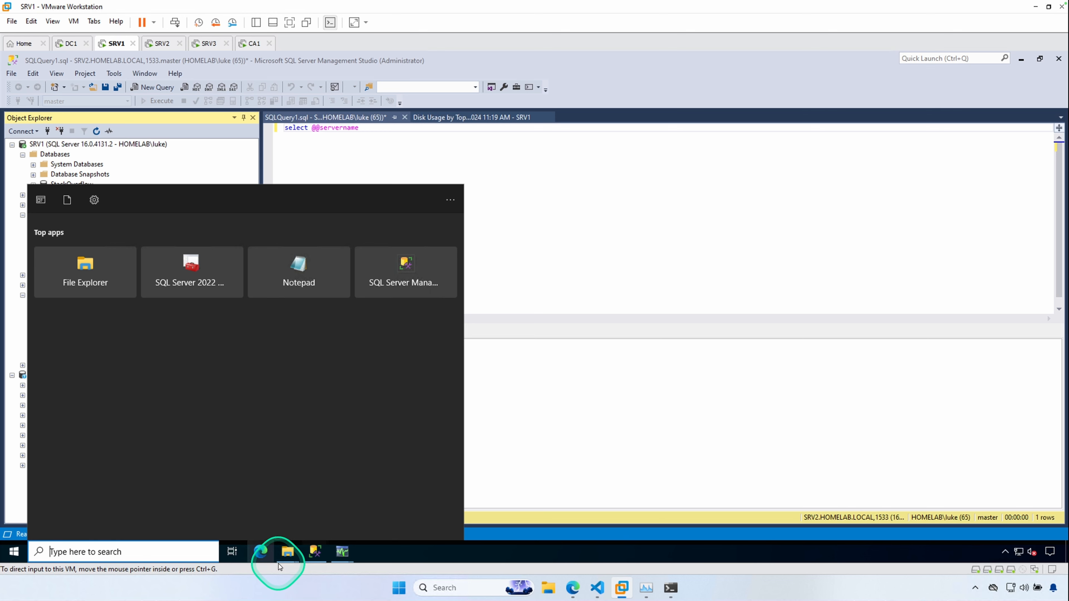
pyautogui.click(347, 501)
pyautogui.click(347, 221)
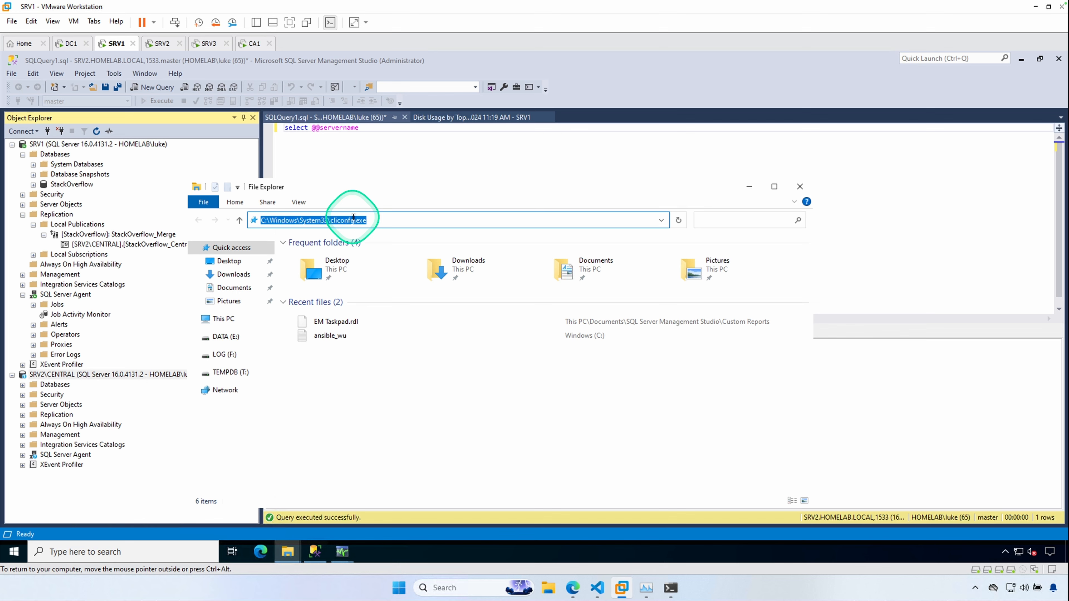
pyautogui.press('Return')
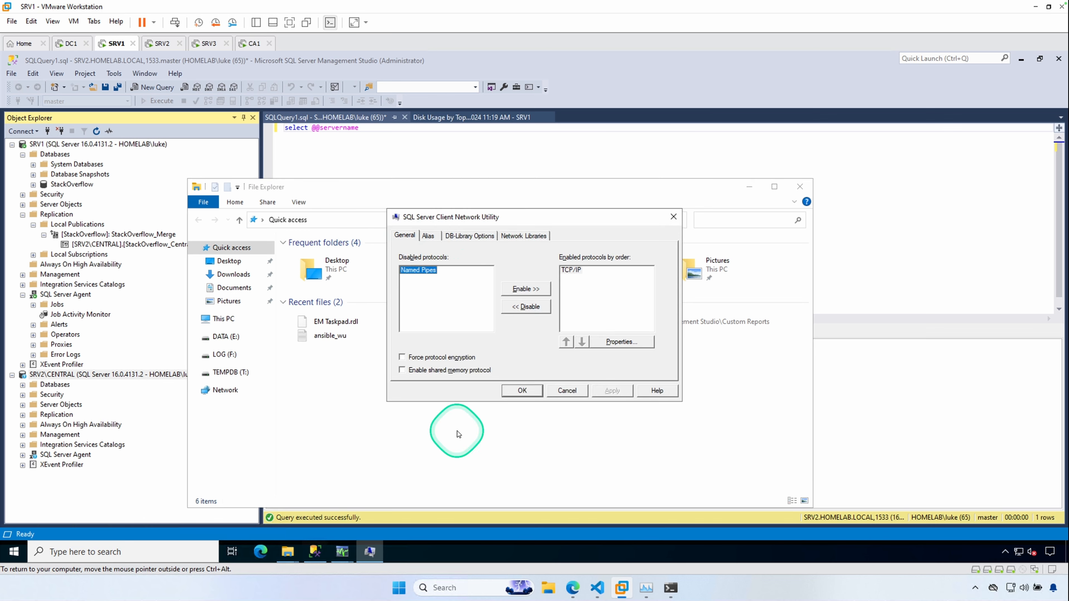
pyautogui.click(428, 236)
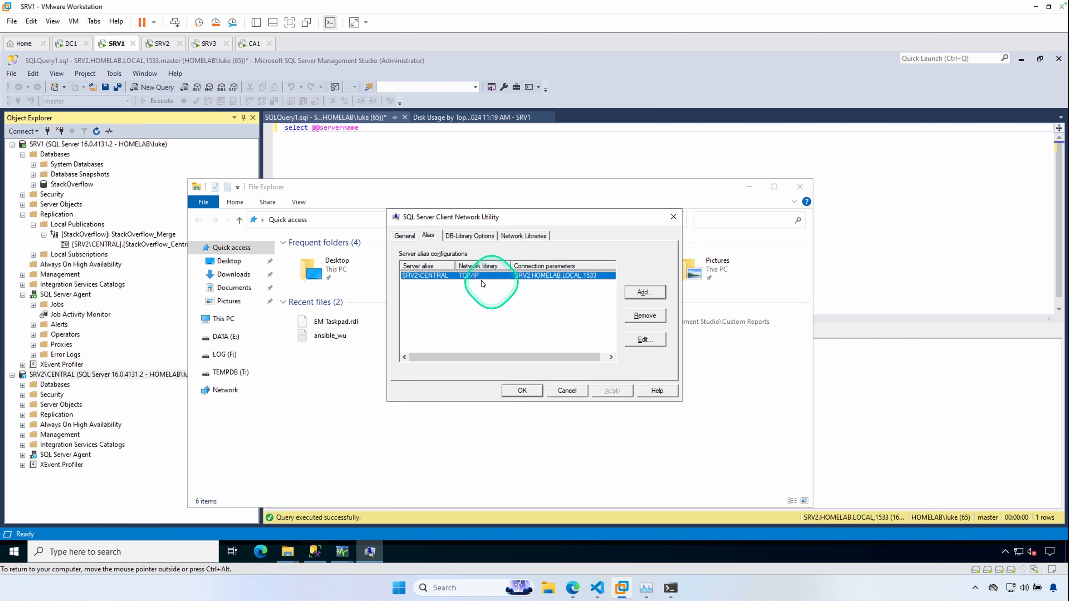
pyautogui.click(567, 391)
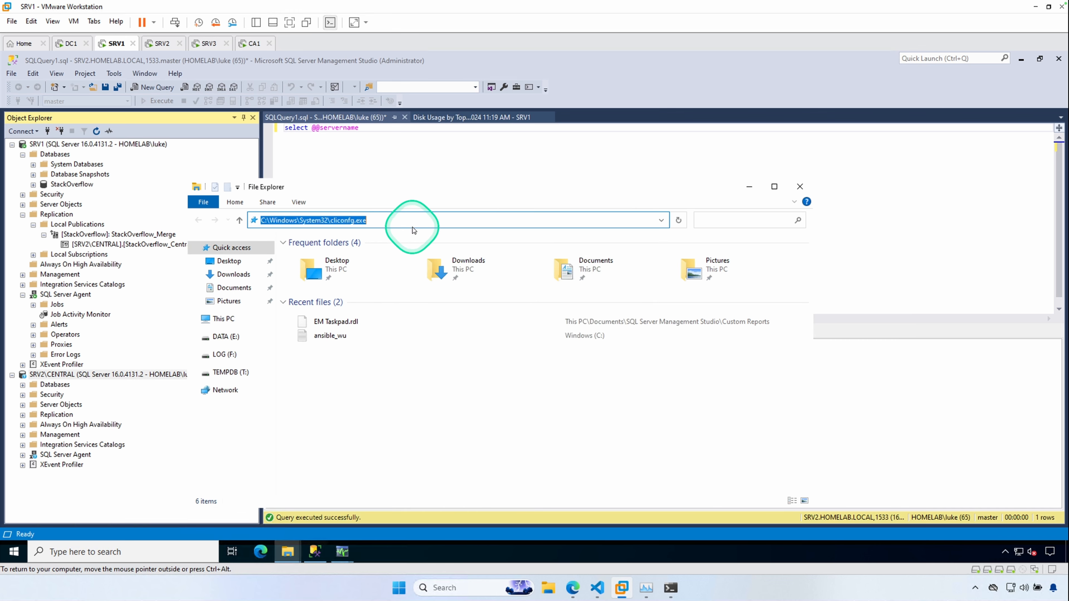
pyautogui.click(750, 187)
# - Read the Microsoft Learn pages on SQL Server aliases and creating or deleting a server alias in the browser
pyautogui.click(572, 587)
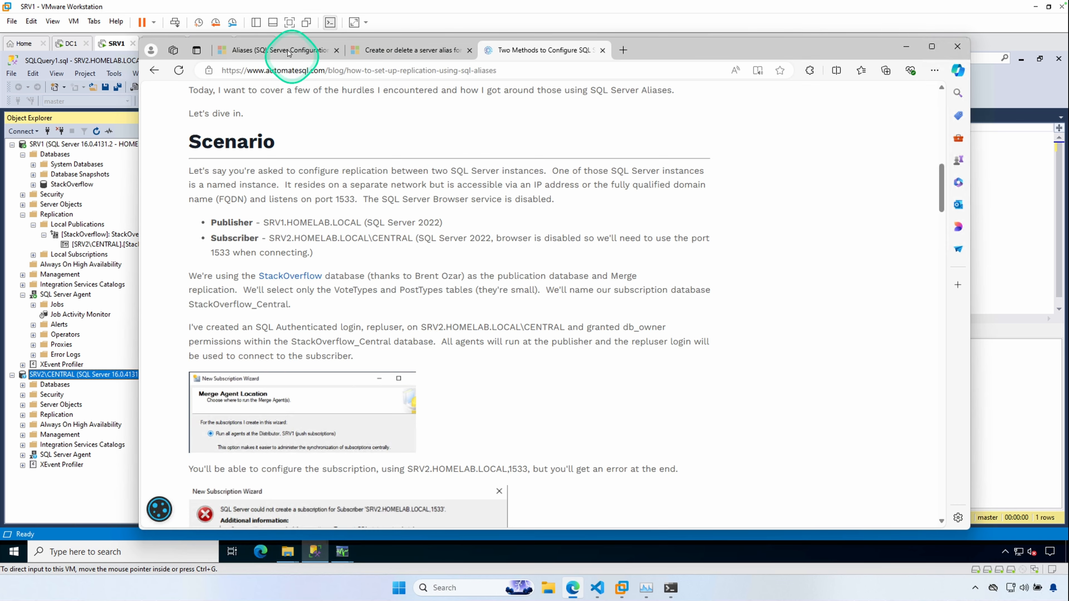
pyautogui.click(302, 36)
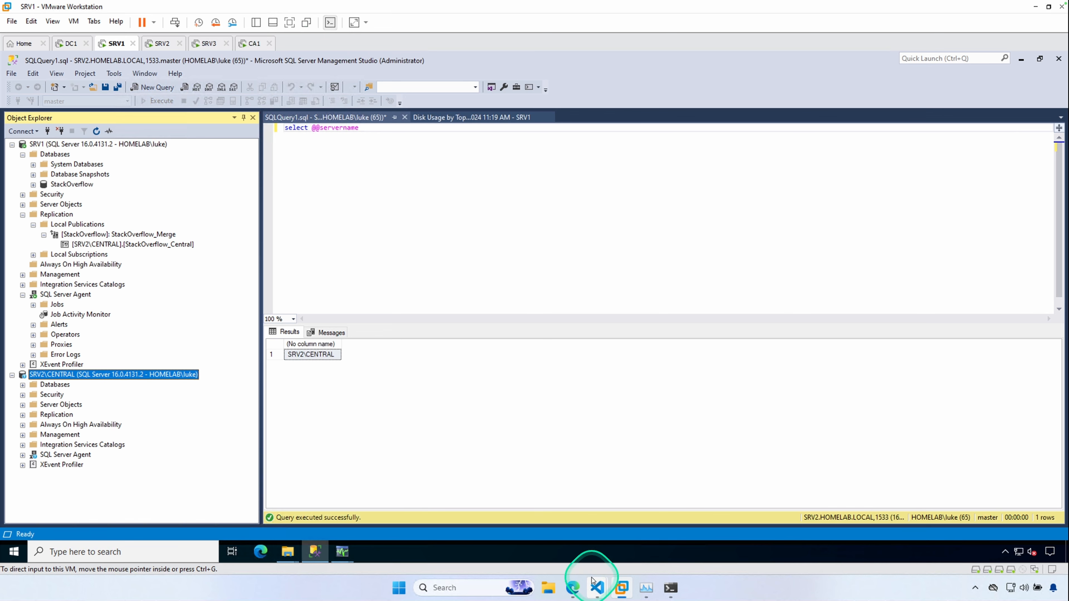
pyautogui.click(572, 587)
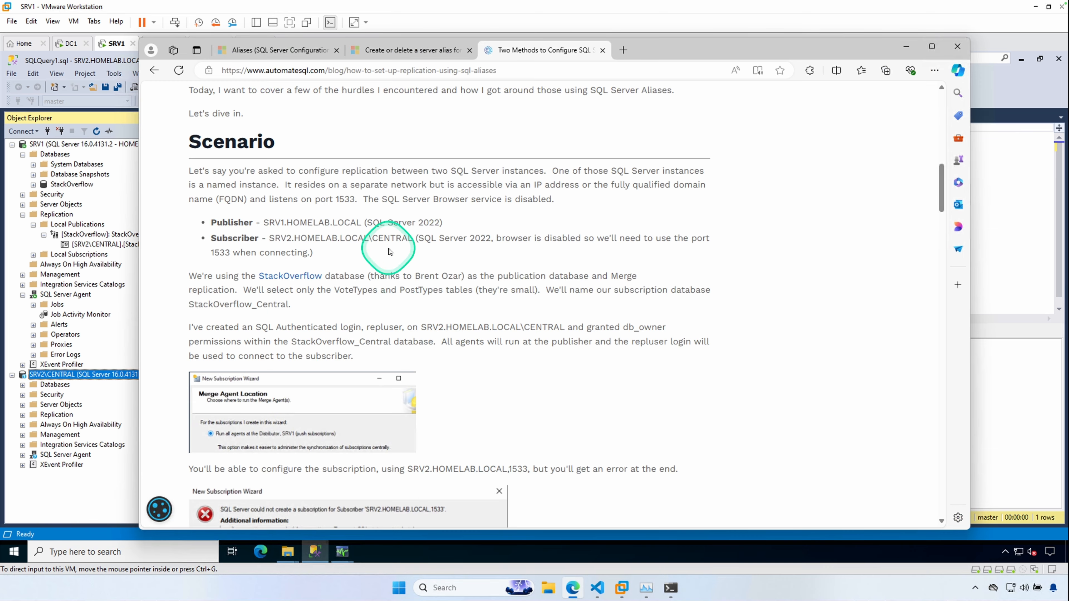
pyautogui.click(265, 49)
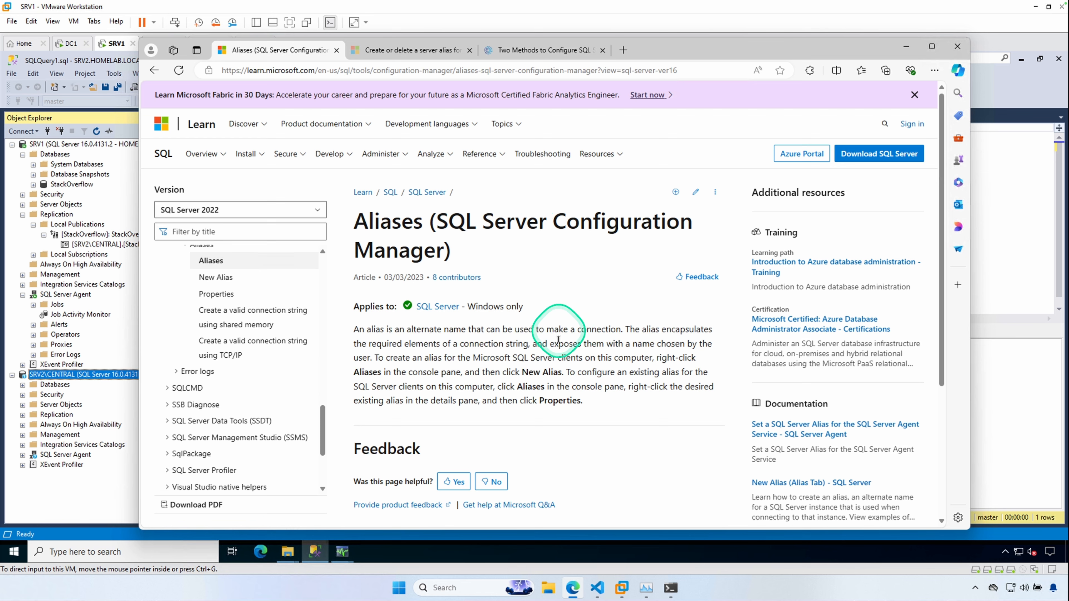
pyautogui.scroll(-1, 556, 320)
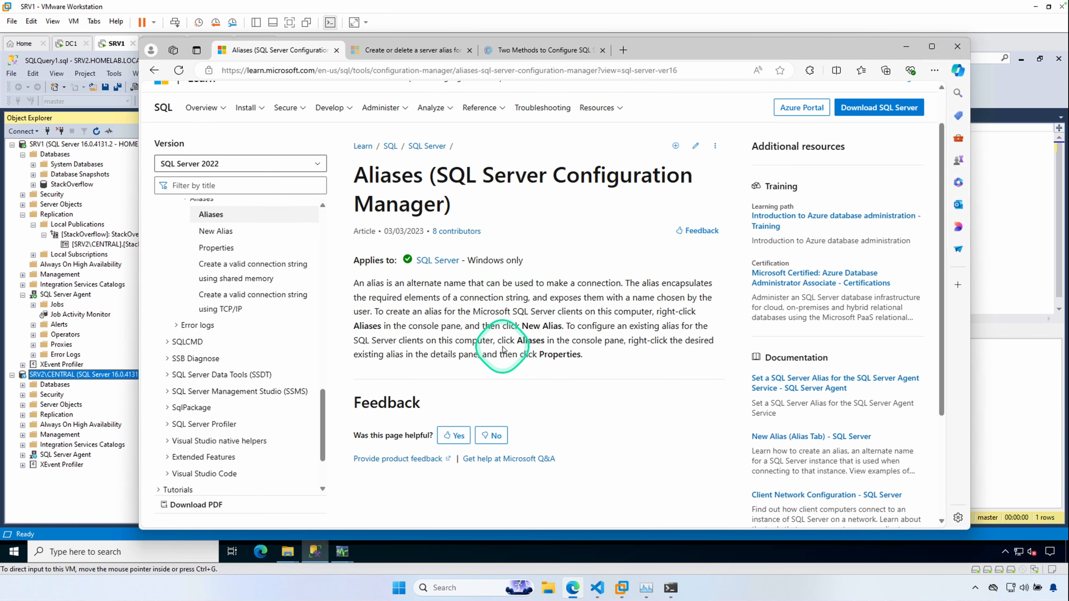
pyautogui.click(383, 50)
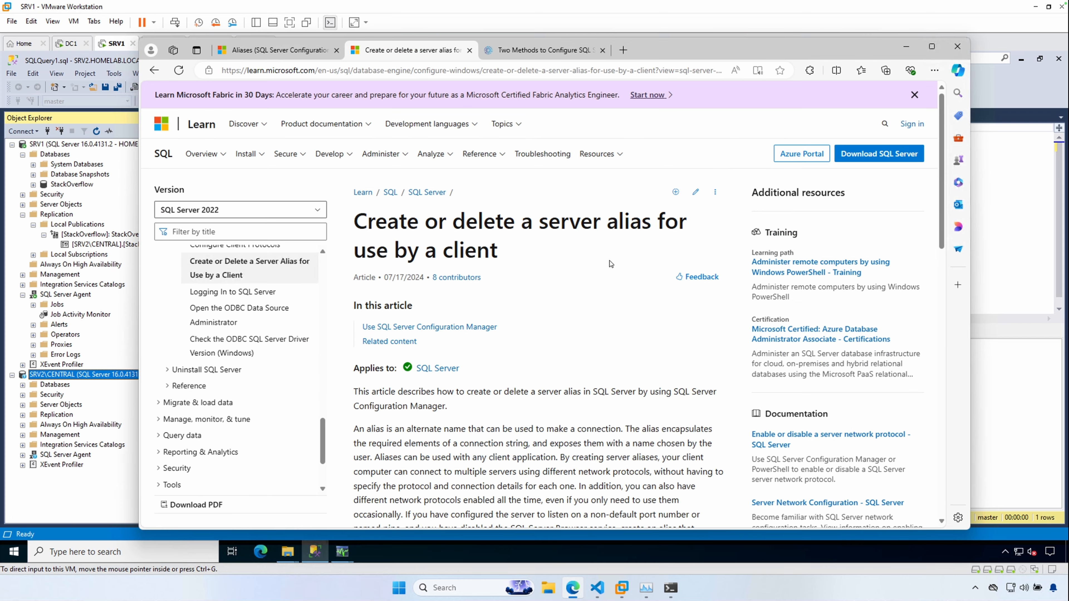